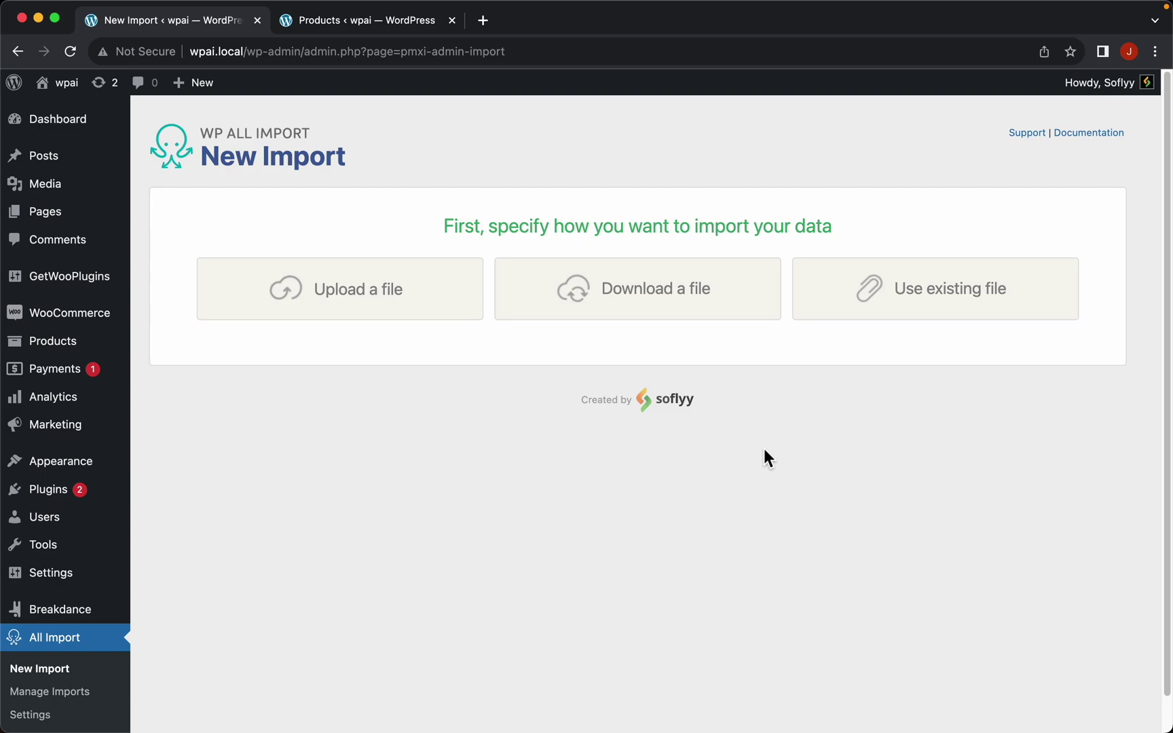
# Upload the file WooCommerce-Import.csv and set the import to create new WooCommerce Products for each record
pyautogui.click(354, 302)
pyautogui.doubleClick(472, 215)
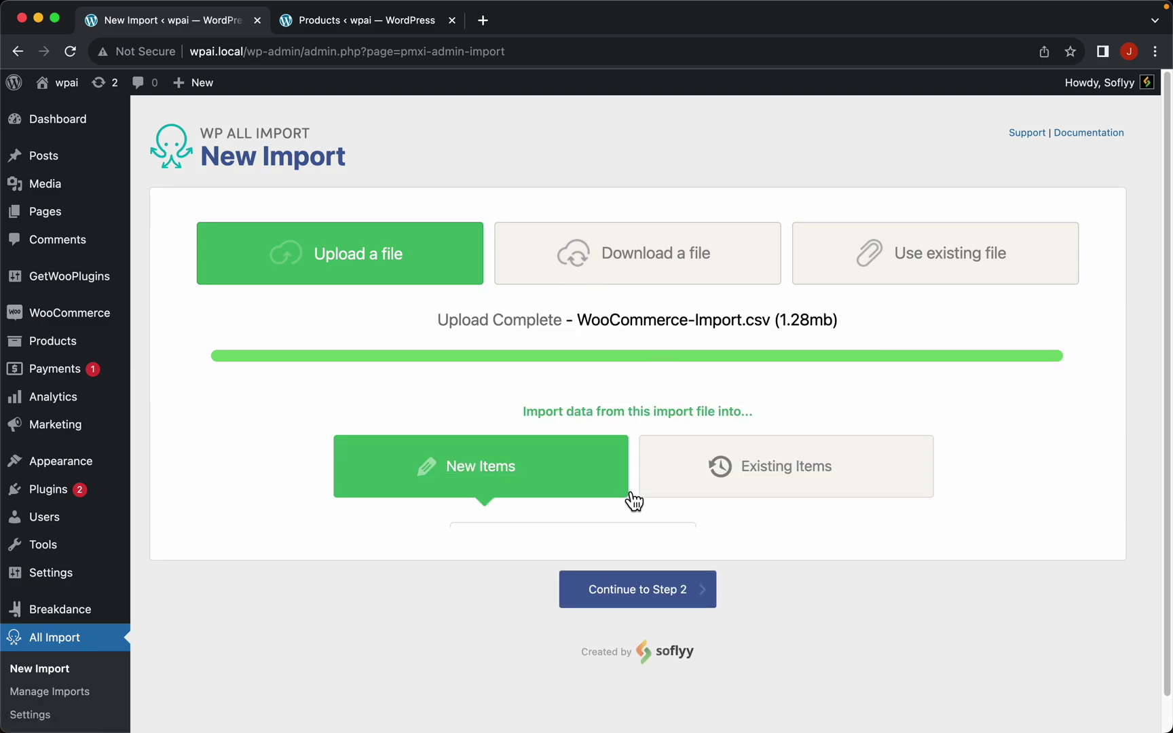
pyautogui.click(629, 498)
pyautogui.click(542, 514)
pyautogui.scroll(-5, 617, 584)
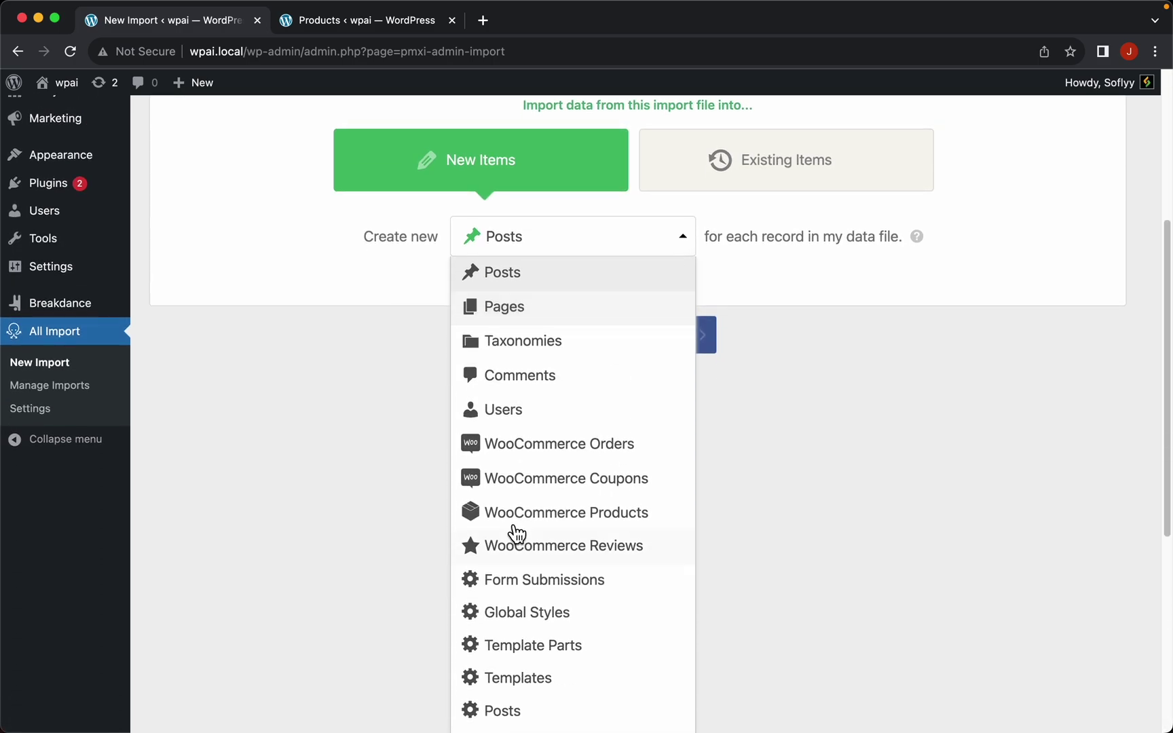
pyautogui.click(580, 523)
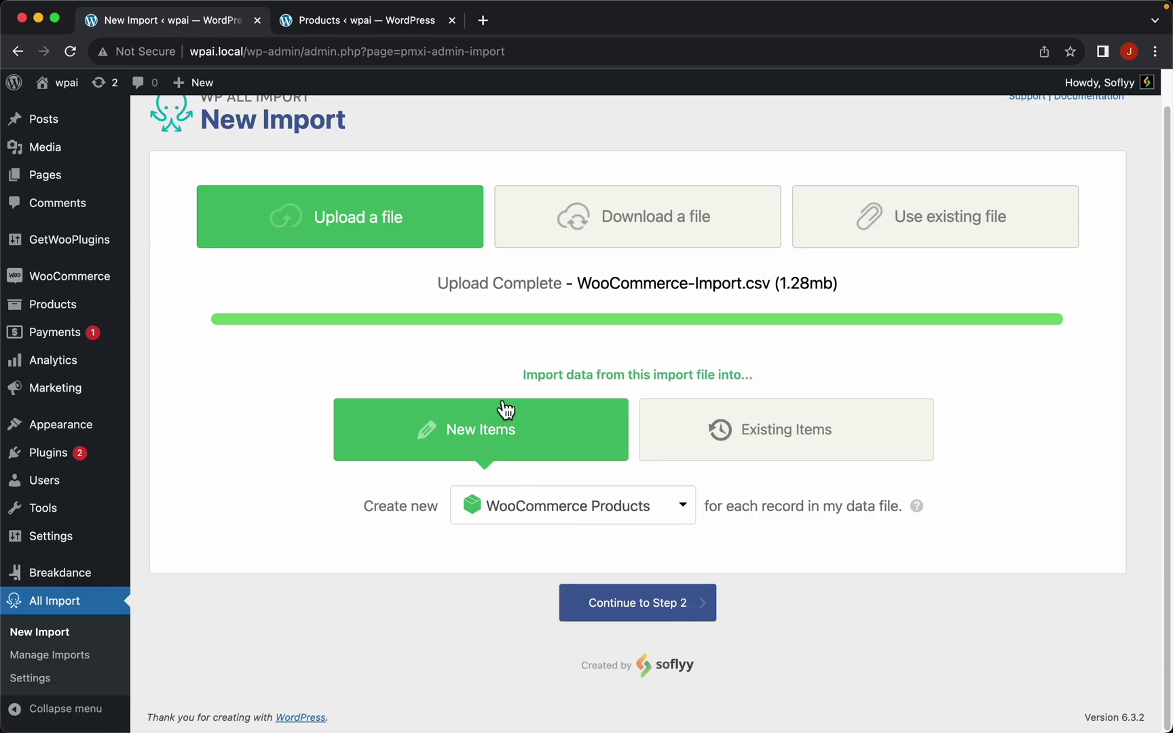
# Check the store's current product list, and continue past the import file review to the field mapping page
pyautogui.hotkey('ctrl', 'Tab')
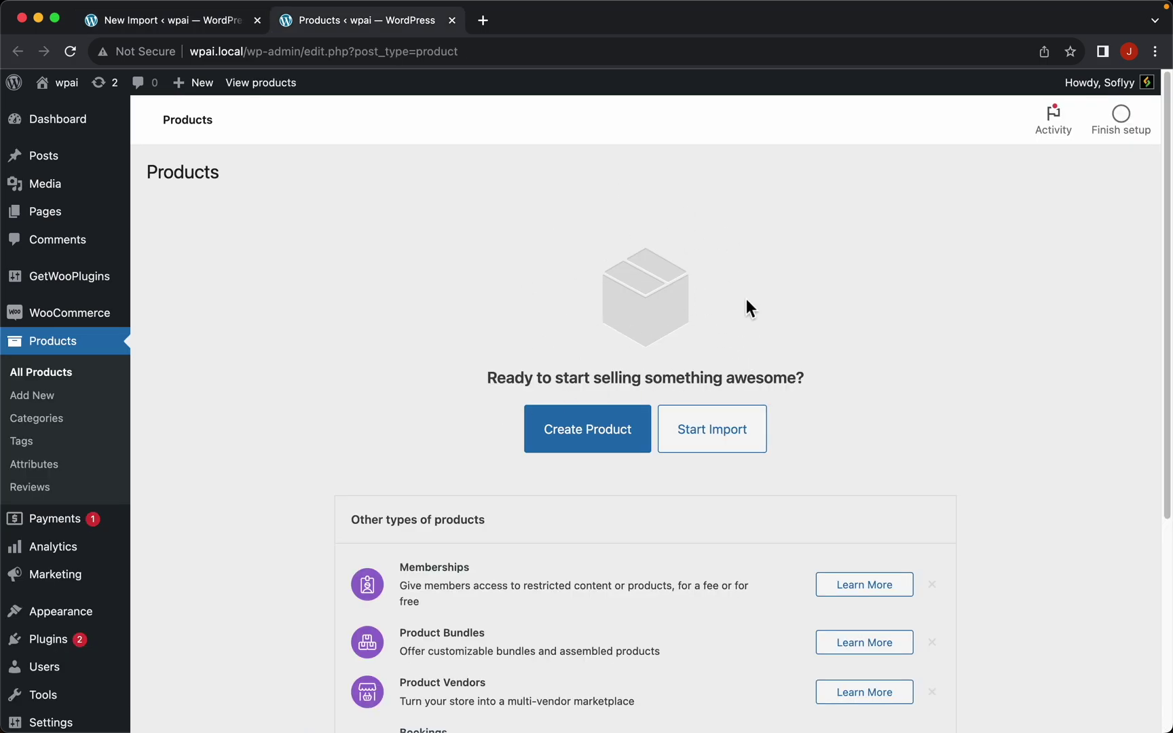
pyautogui.hotkey('ctrl', 'shift', 'Tab')
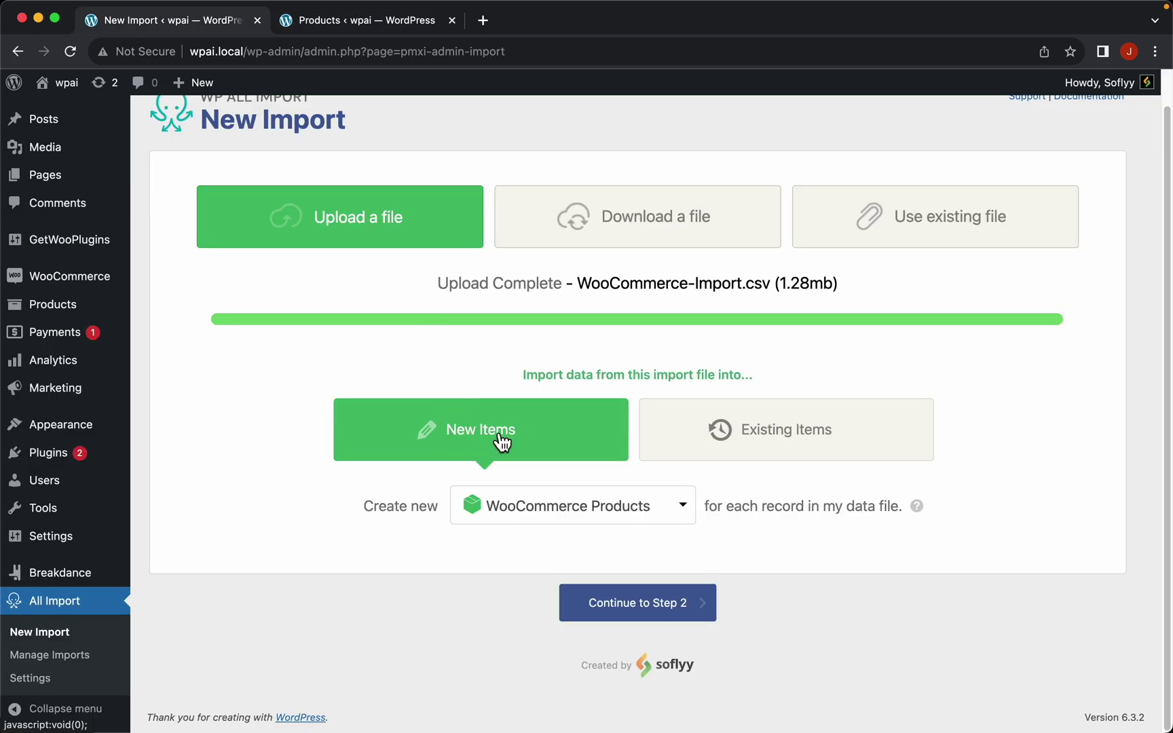
pyautogui.click(657, 619)
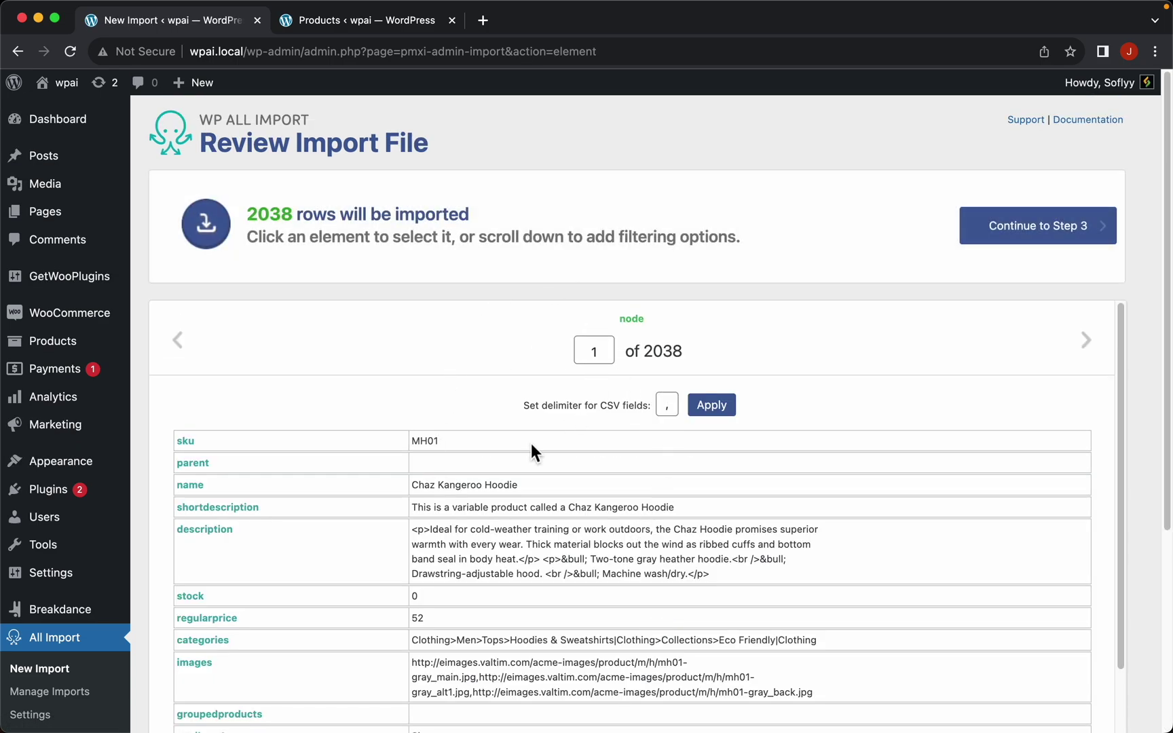
pyautogui.scroll(-2, 583, 551)
pyautogui.scroll(2, 581, 547)
pyautogui.click(1063, 244)
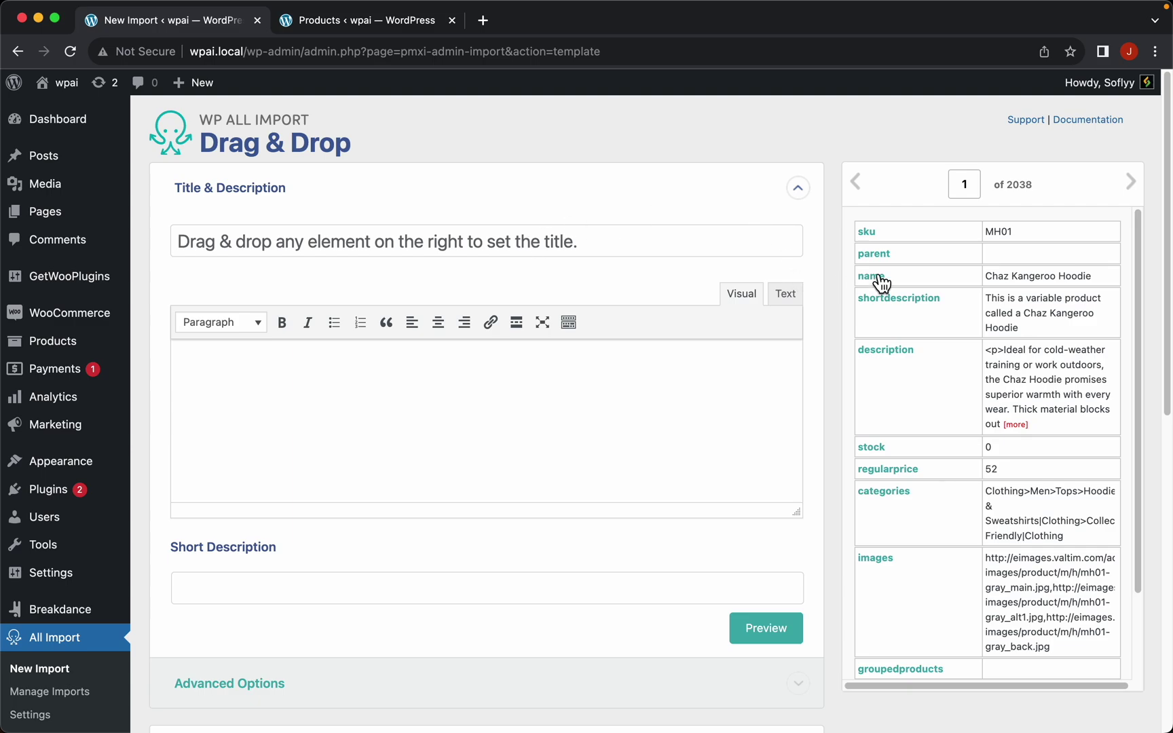
# Map the name element to the product title, description to the main content, and shortdescription to the short description
pyautogui.moveTo(872, 277); pyautogui.dragTo(731, 254)
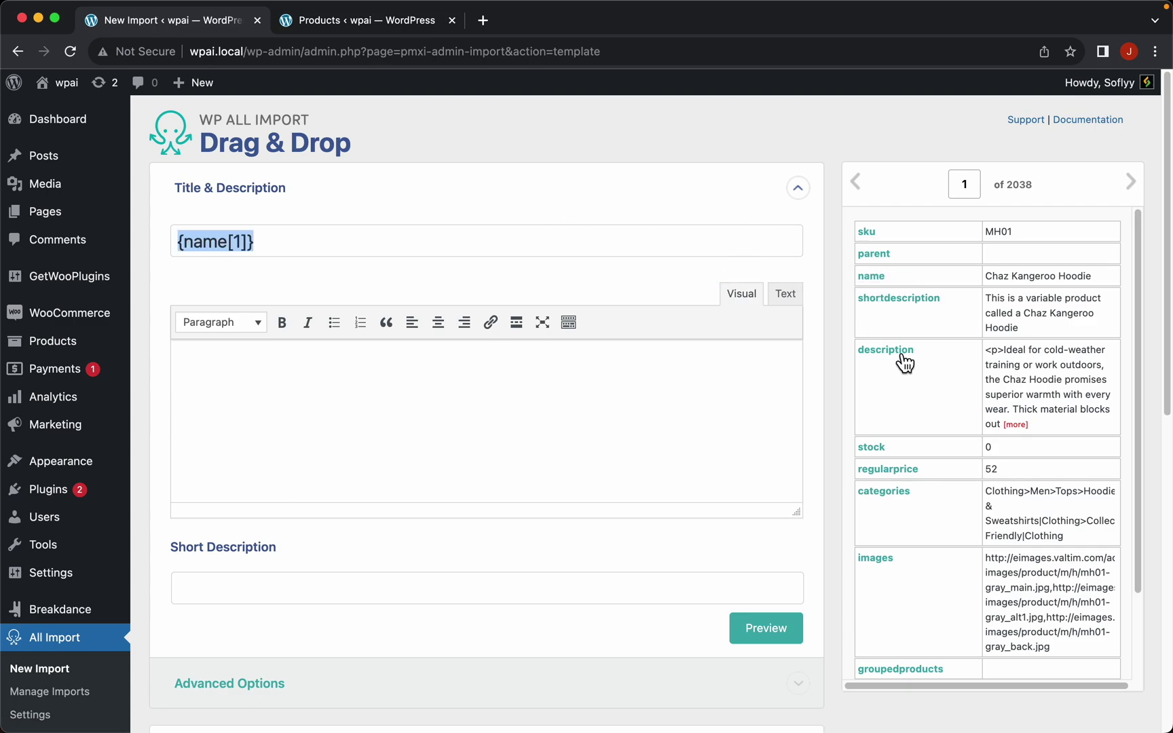
pyautogui.moveTo(906, 361); pyautogui.dragTo(622, 385)
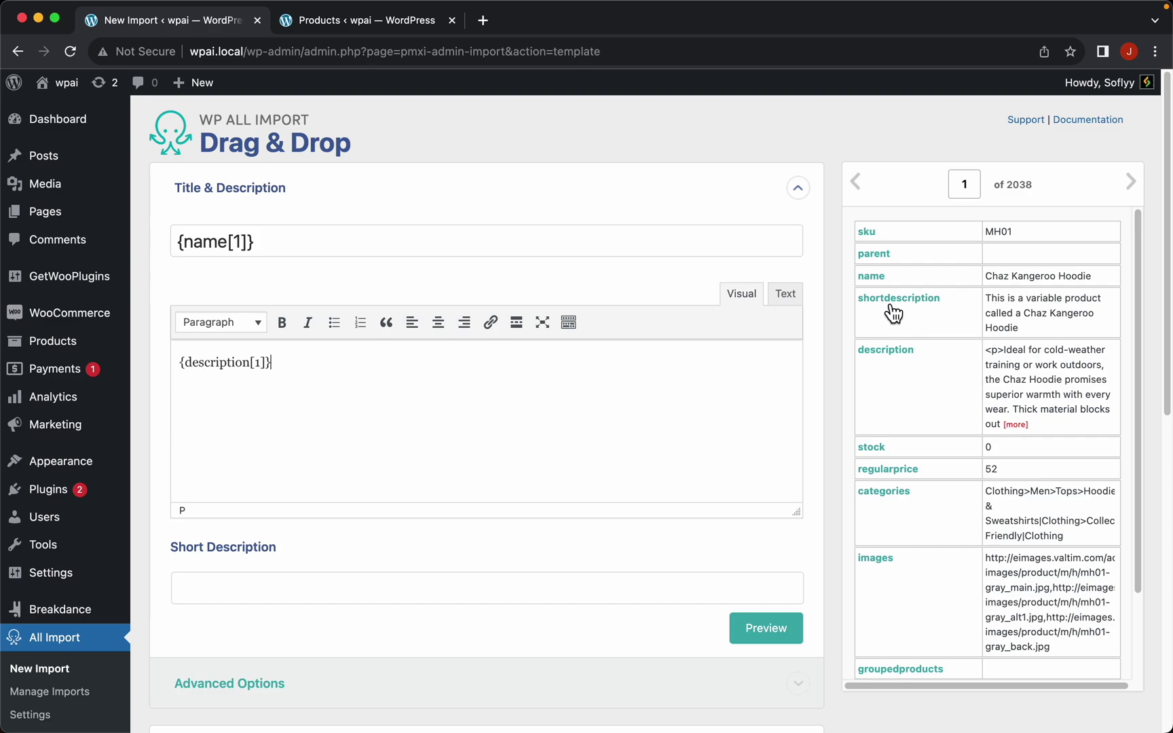
pyautogui.moveTo(890, 312); pyautogui.dragTo(329, 587)
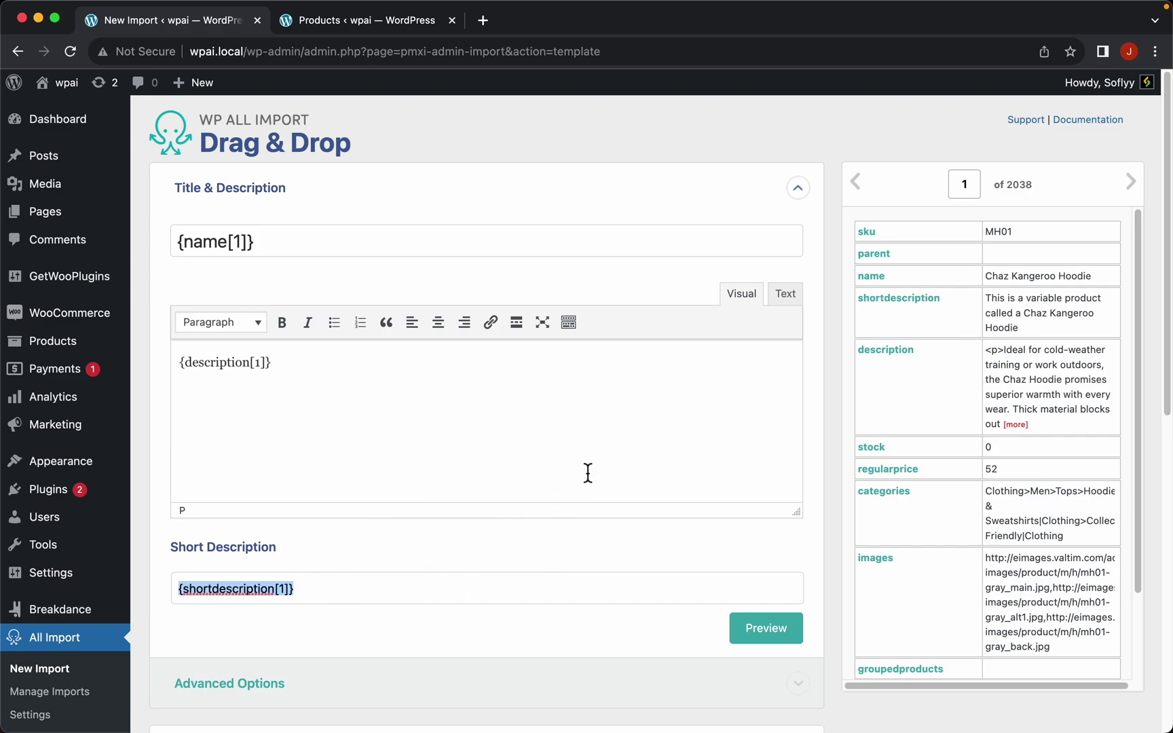
# Expand the WooCommerce Add-On section and set the product type to Variable product
pyautogui.scroll(-7, 533, 497)
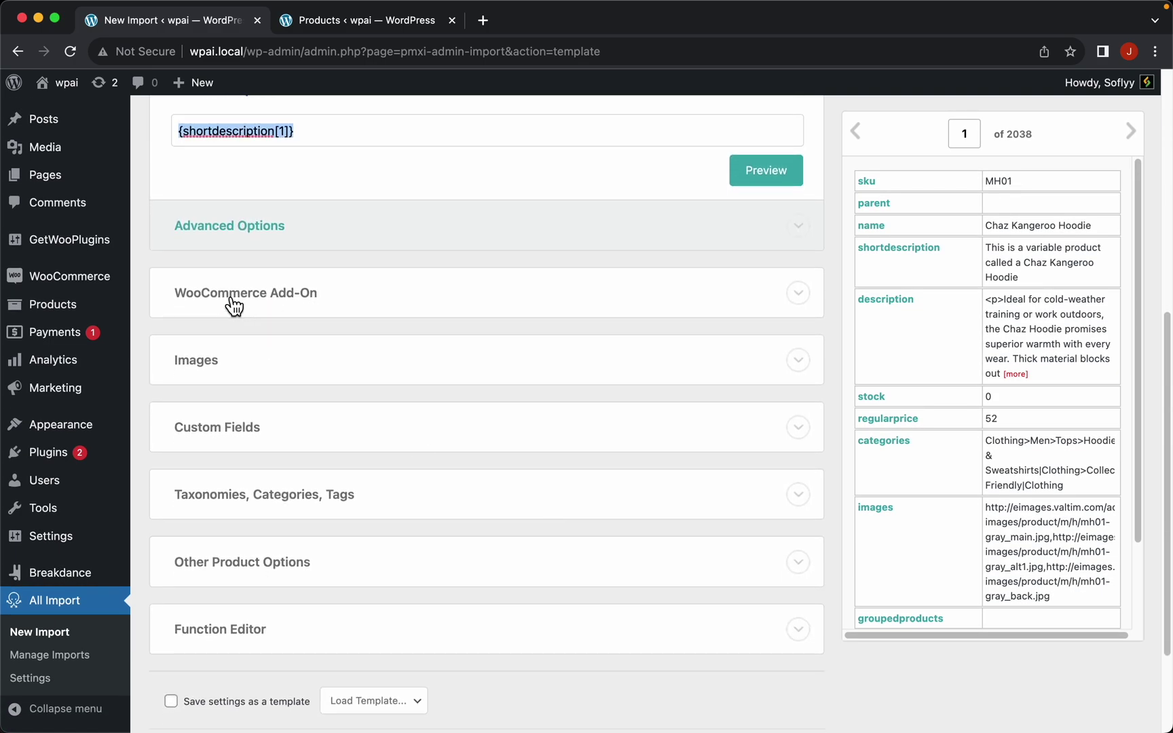
pyautogui.click(296, 306)
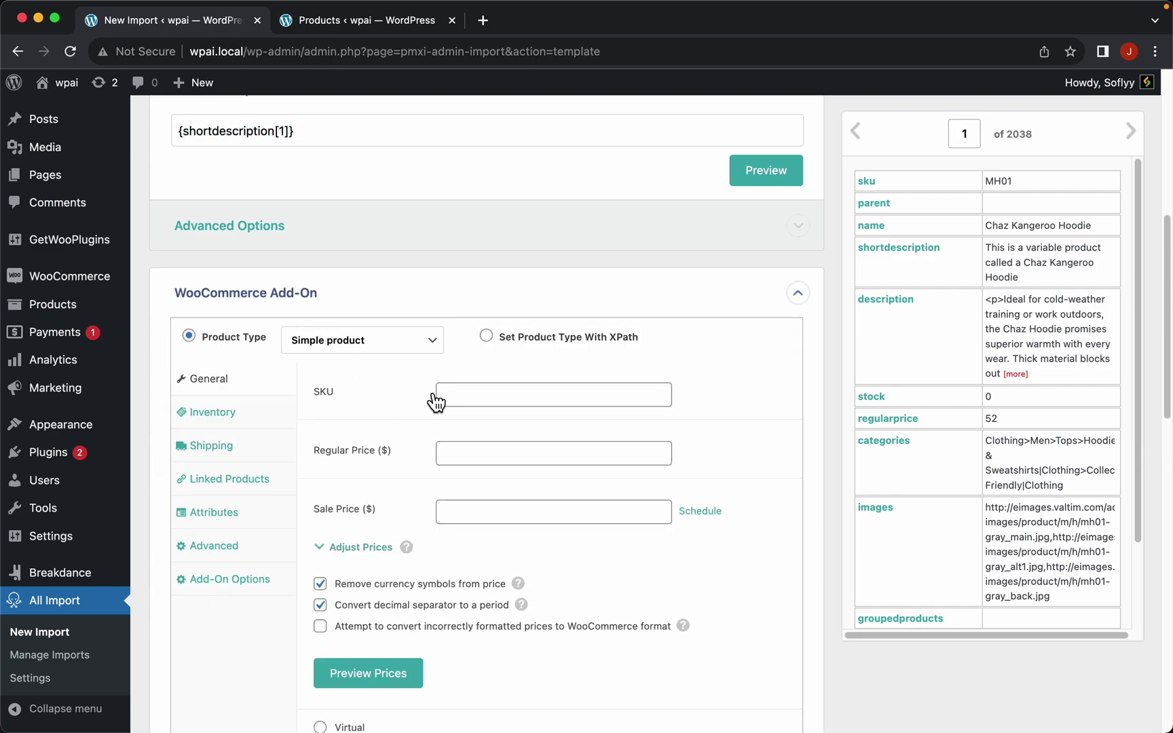
pyautogui.scroll(-3, 459, 427)
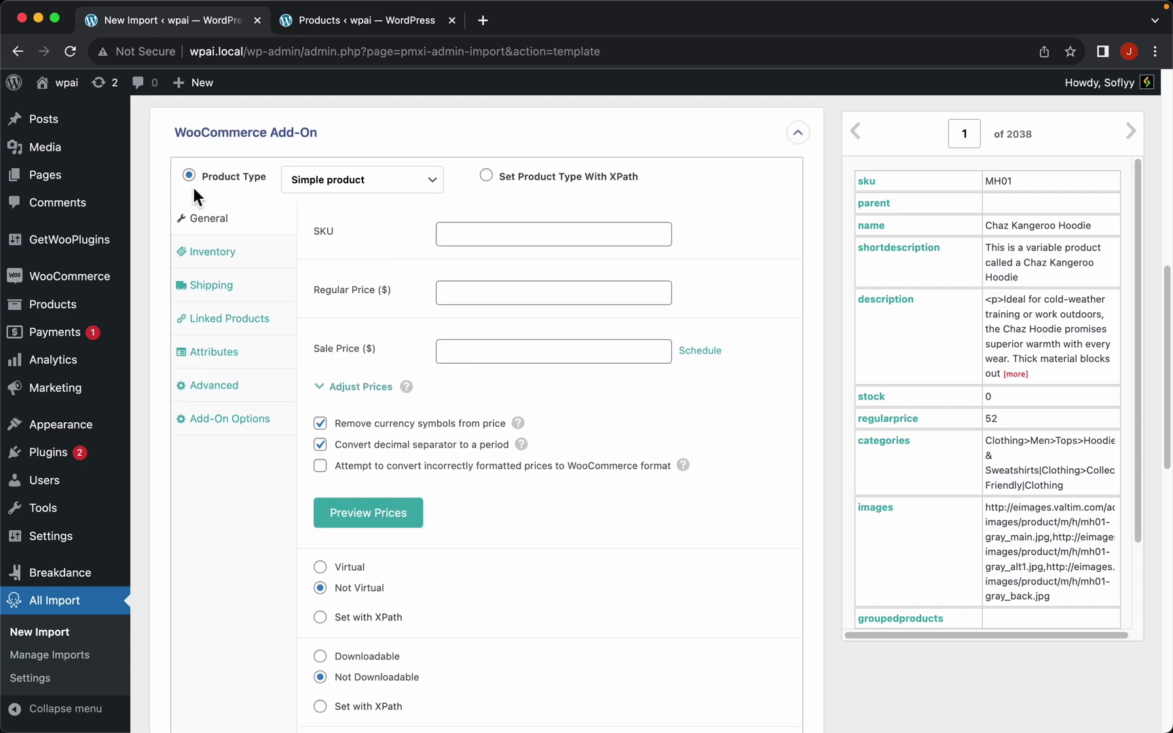
pyautogui.click(359, 189)
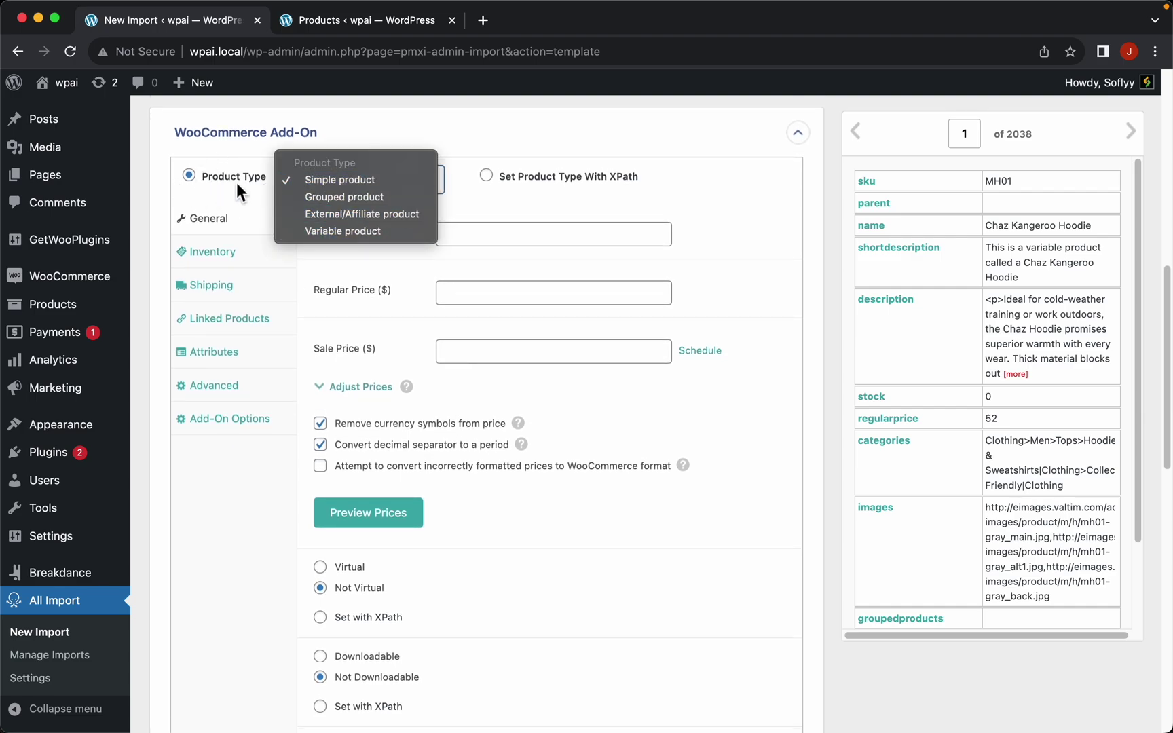
pyautogui.click(347, 232)
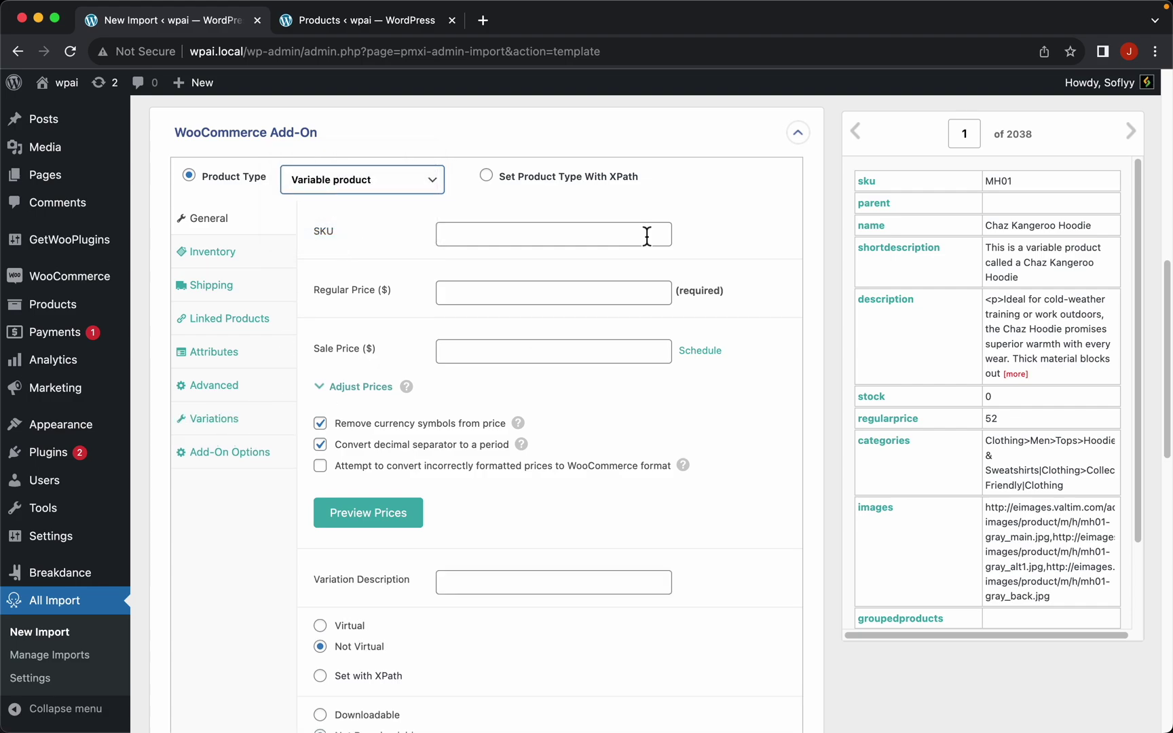
# Map the sku element to SKU and regularprice to Regular Price, and look over the remaining general product options
pyautogui.moveTo(876, 191); pyautogui.dragTo(597, 238)
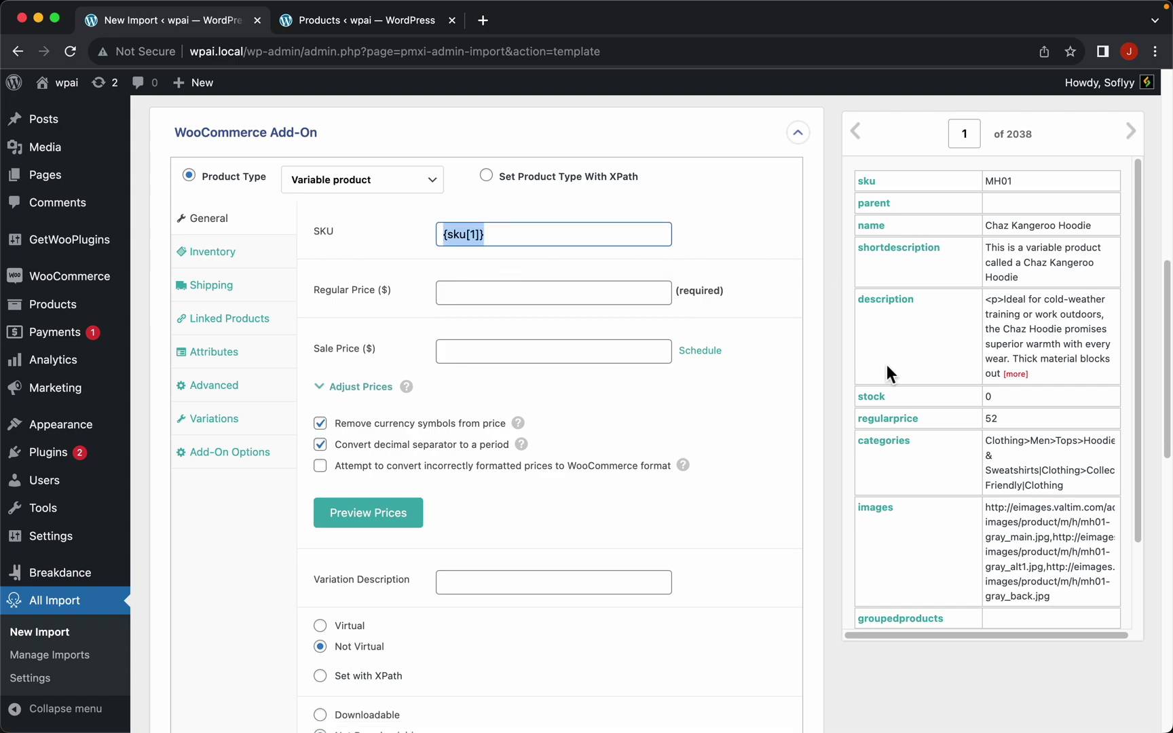
pyautogui.moveTo(897, 428); pyautogui.dragTo(581, 294)
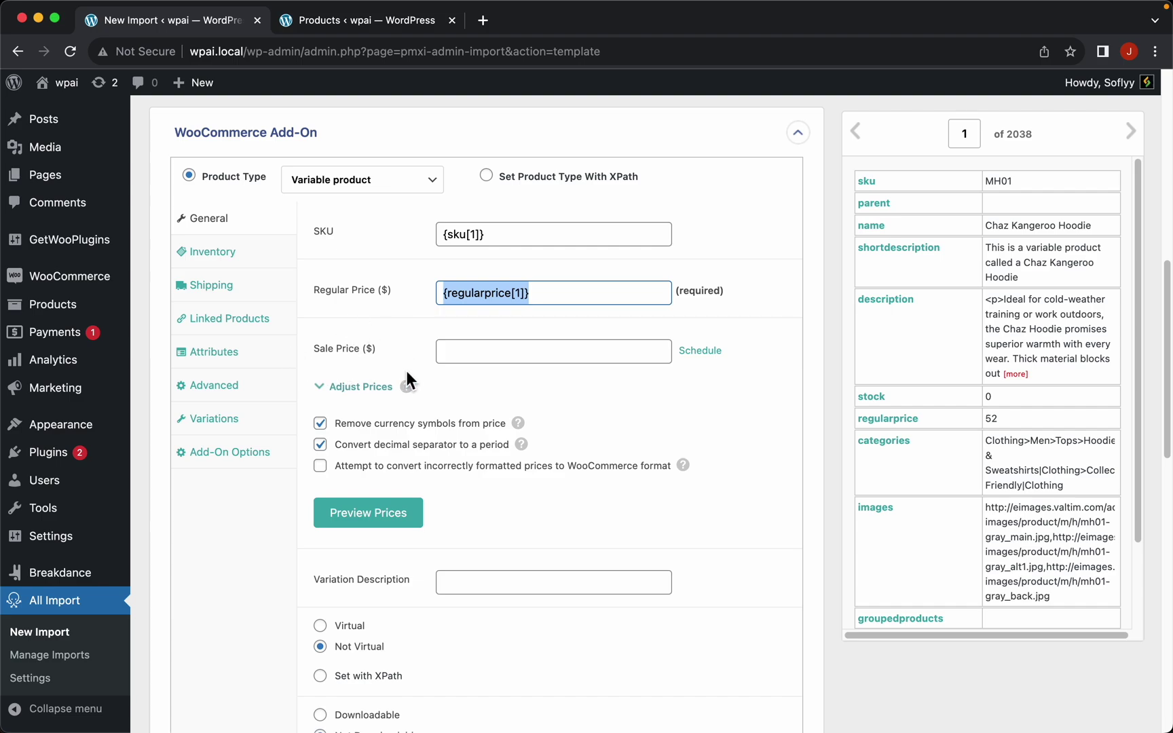
pyautogui.scroll(-2, 574, 394)
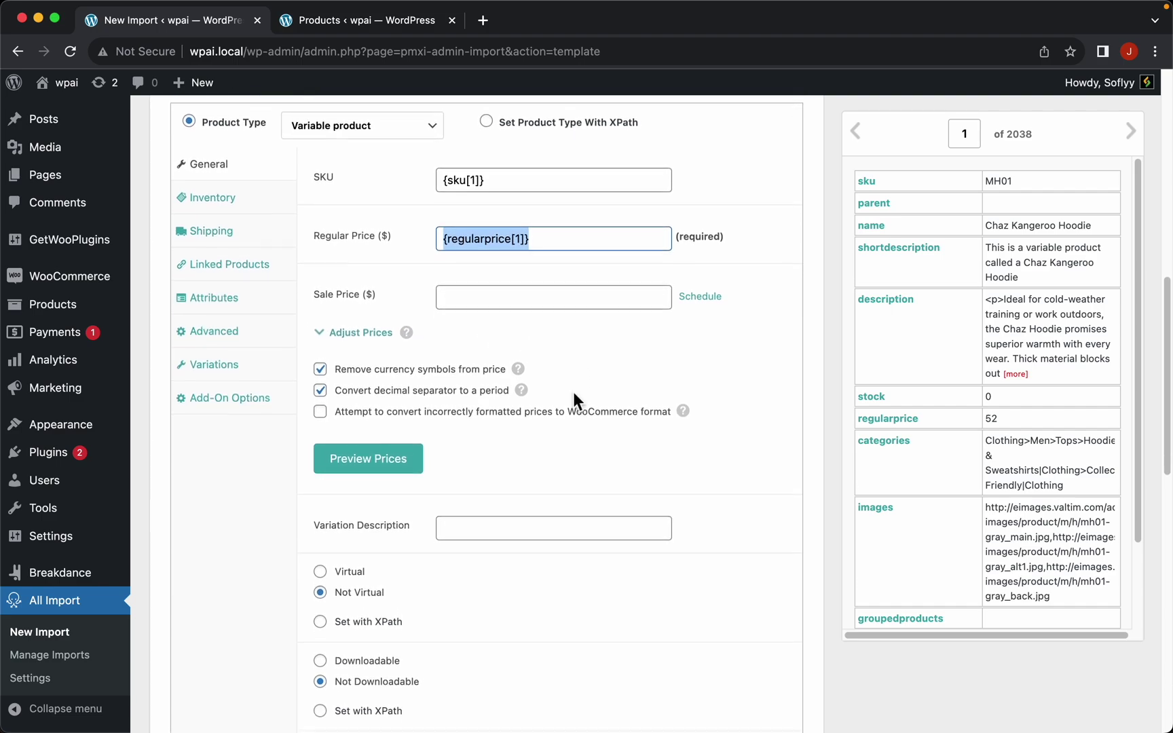
pyautogui.scroll(-2, 573, 391)
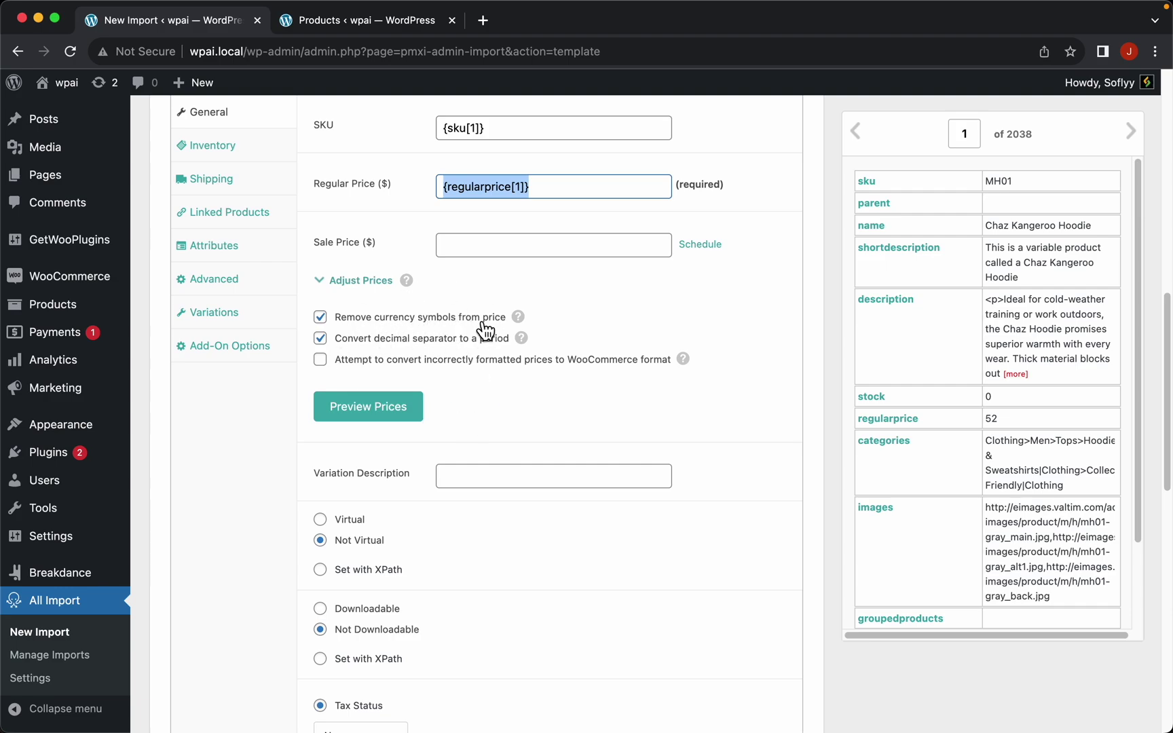
pyautogui.moveTo(523, 326)
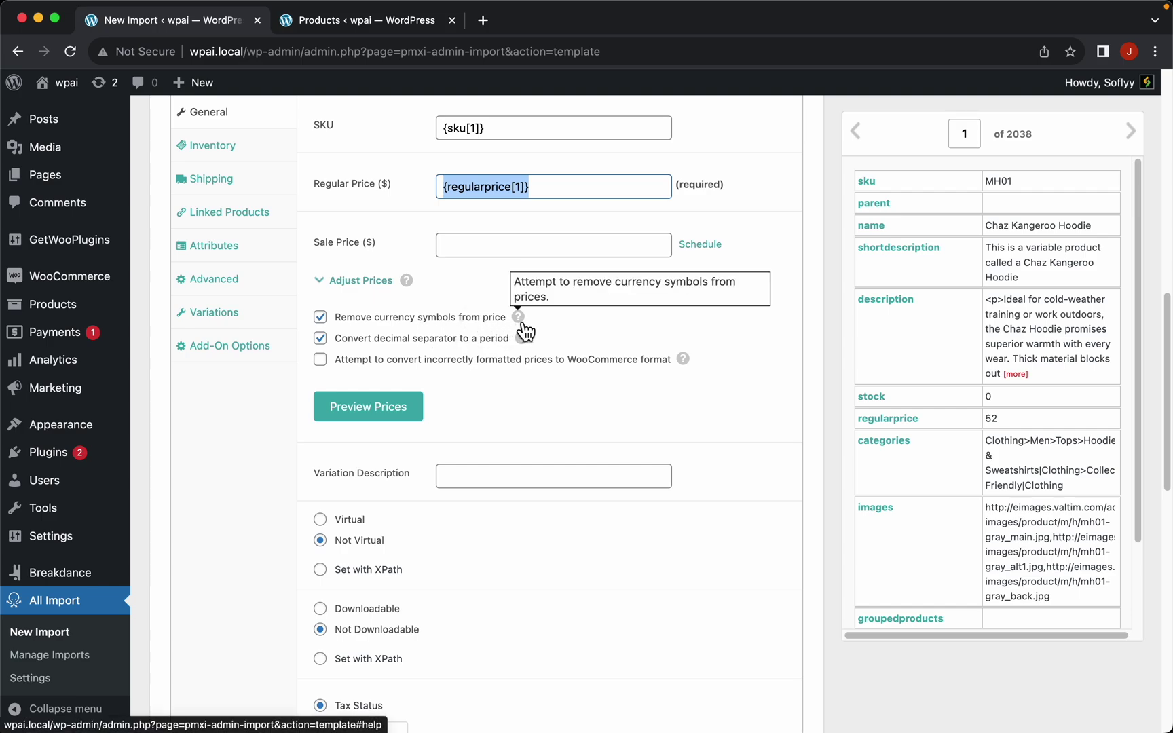
pyautogui.scroll(-5, 498, 441)
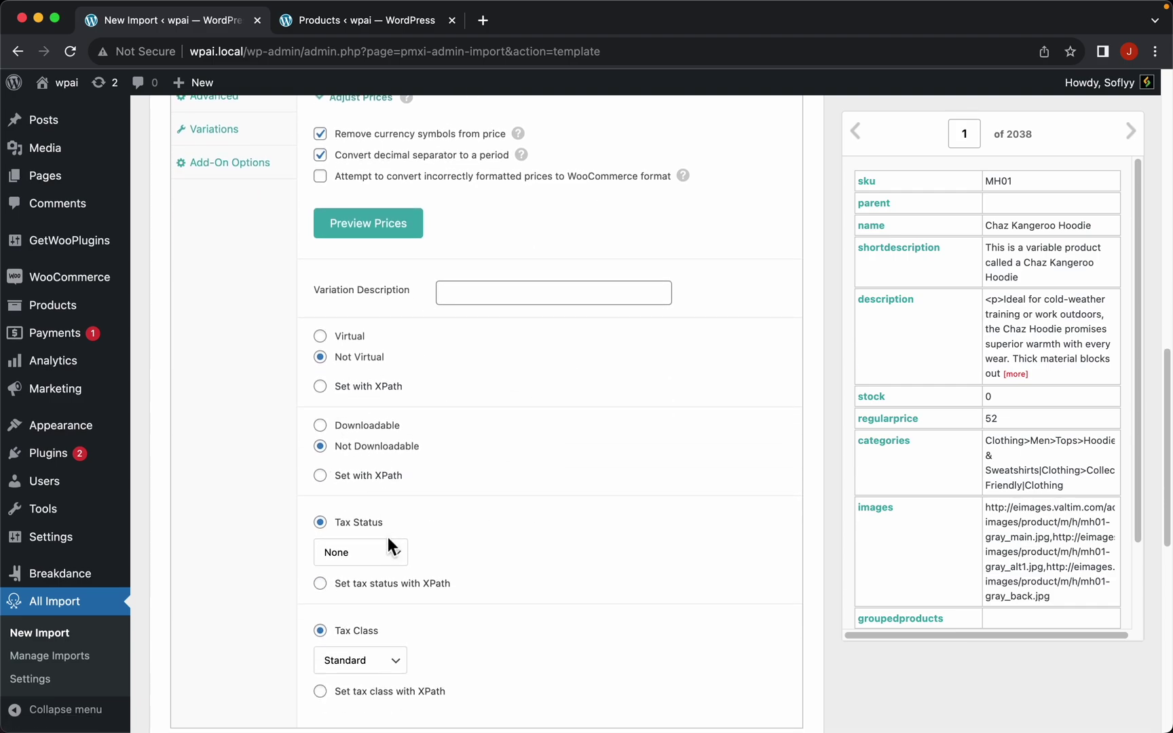
# Enable stock management in the inventory settings, map the stock element to Stock Qty, and set the low stock threshold to 3
pyautogui.scroll(10, 471, 487)
pyautogui.scroll(1, 472, 487)
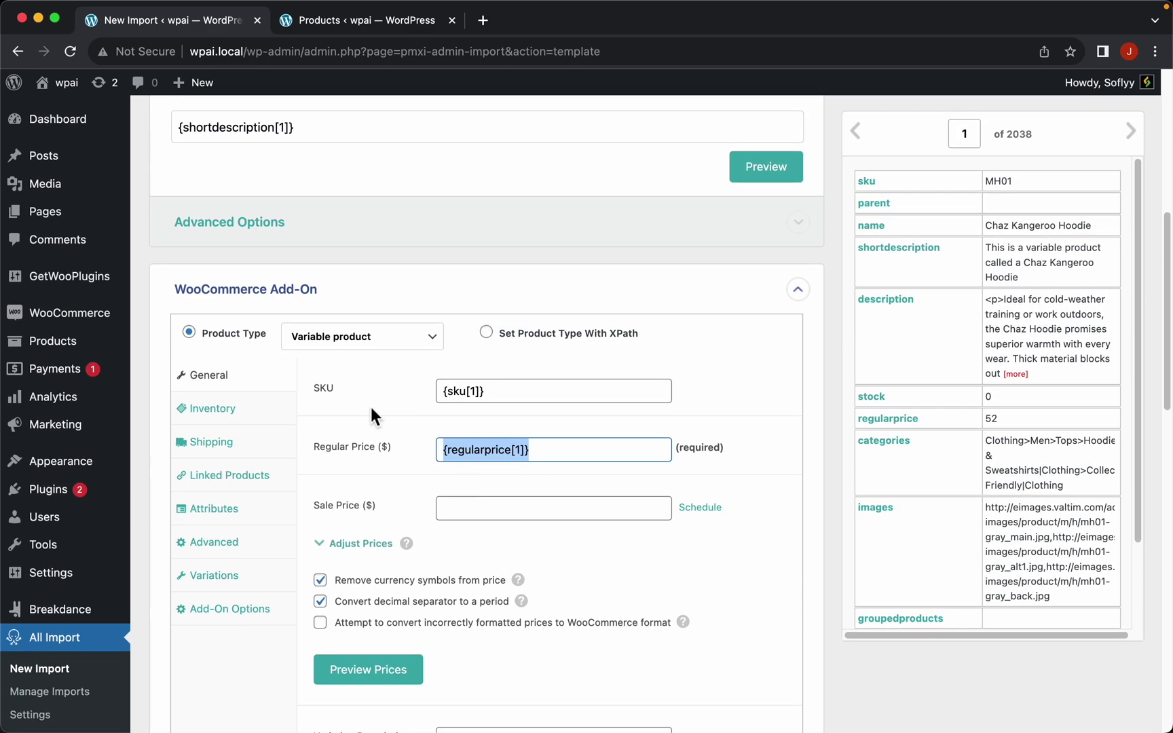
pyautogui.click(249, 412)
pyautogui.scroll(-3, 503, 419)
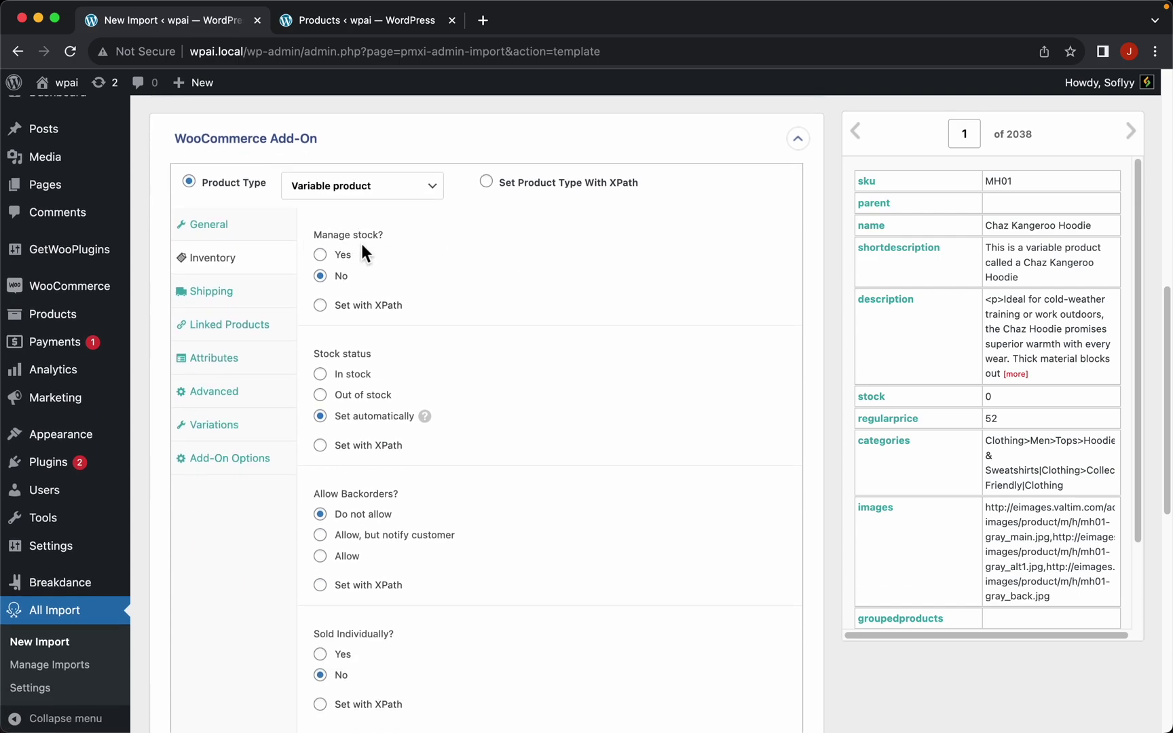
pyautogui.click(326, 261)
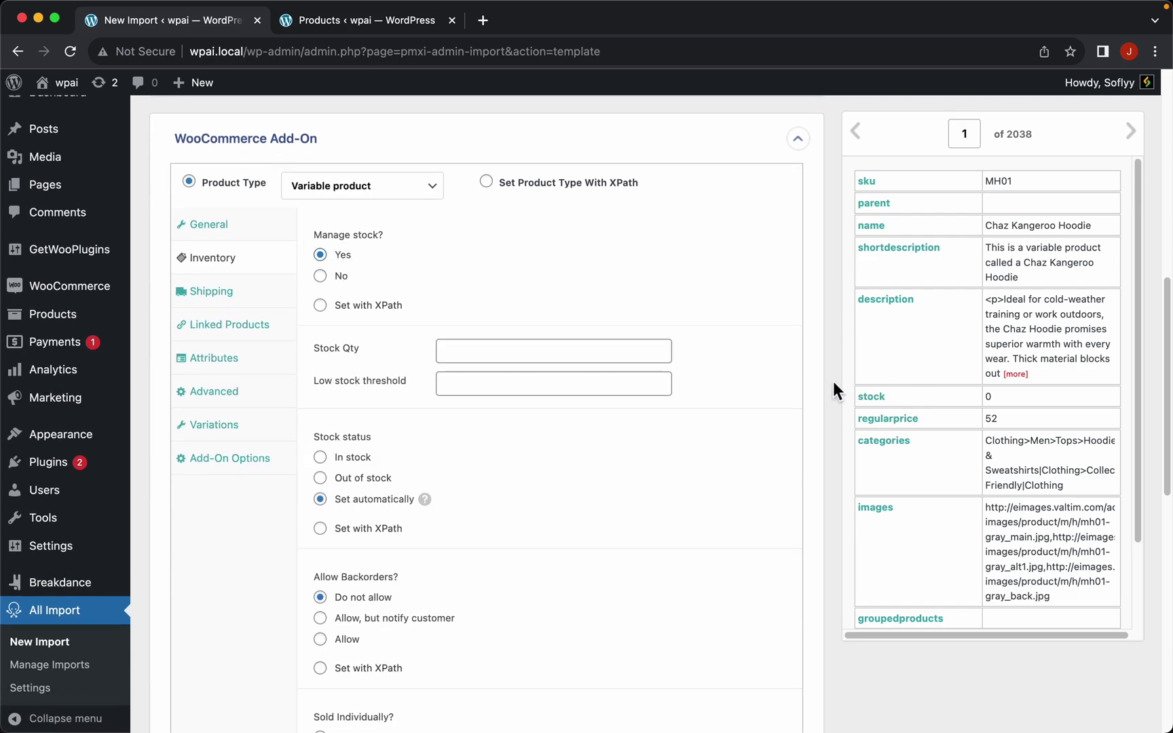
pyautogui.moveTo(882, 406); pyautogui.dragTo(588, 356)
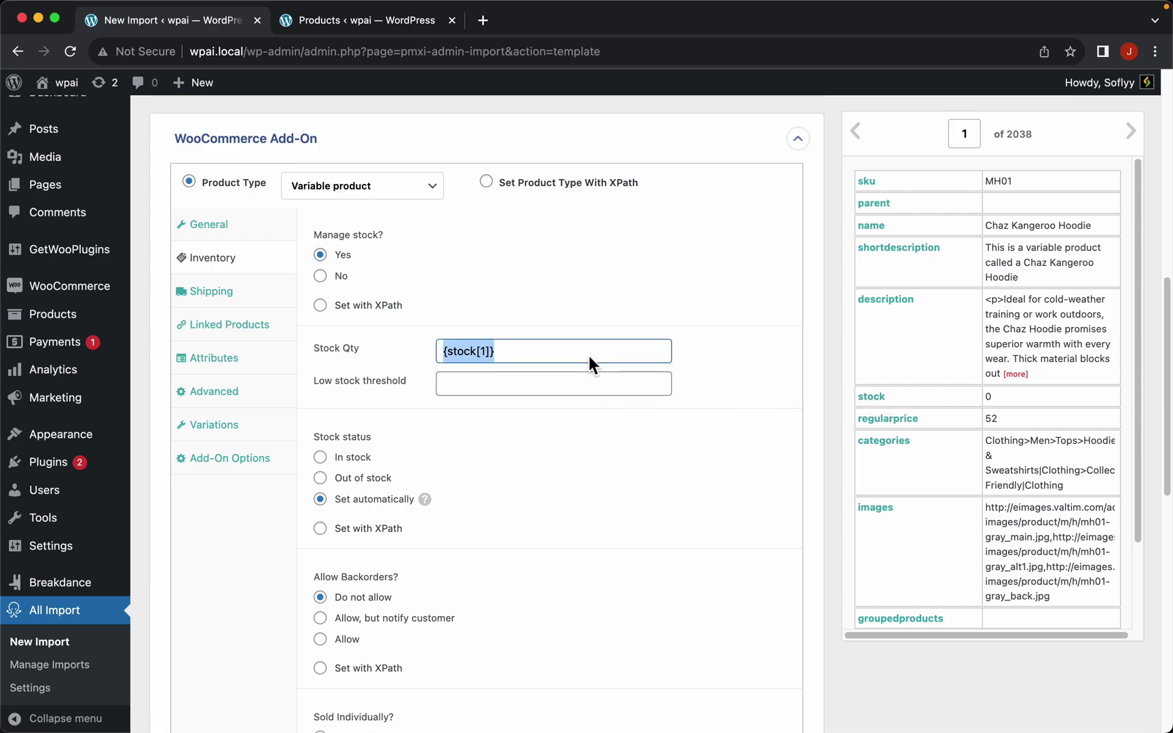
pyautogui.click(467, 382)
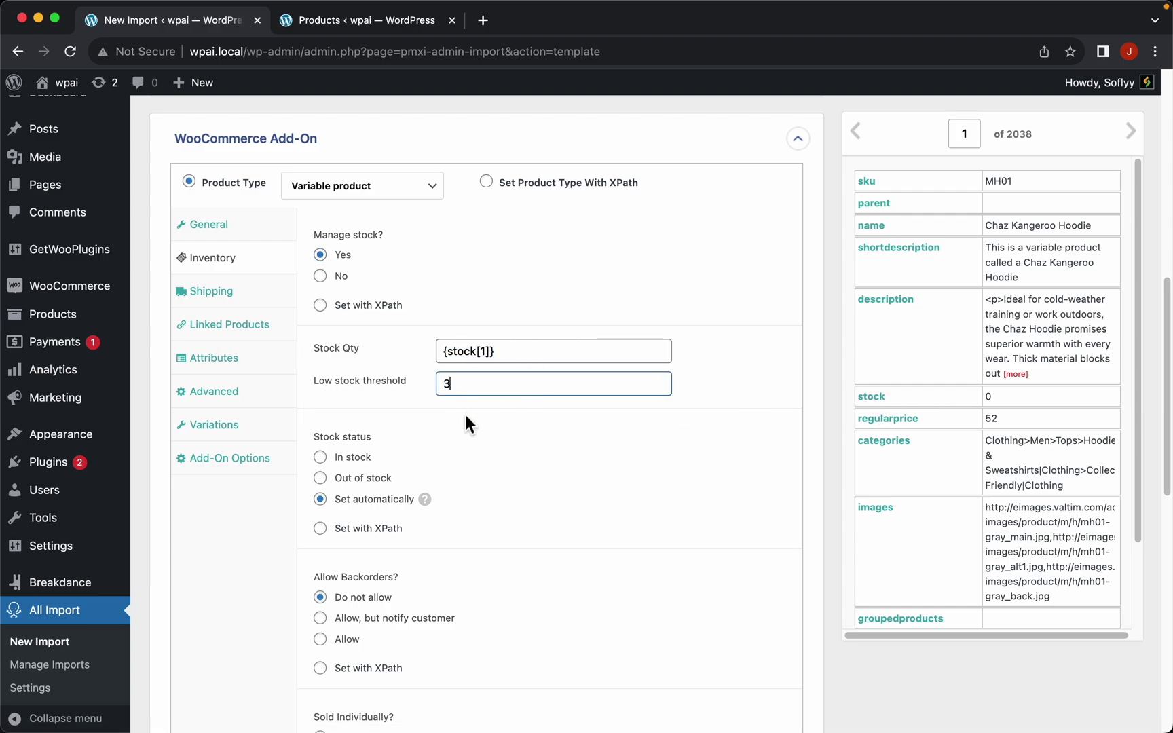
pyautogui.click(429, 425)
pyautogui.scroll(-3, 514, 419)
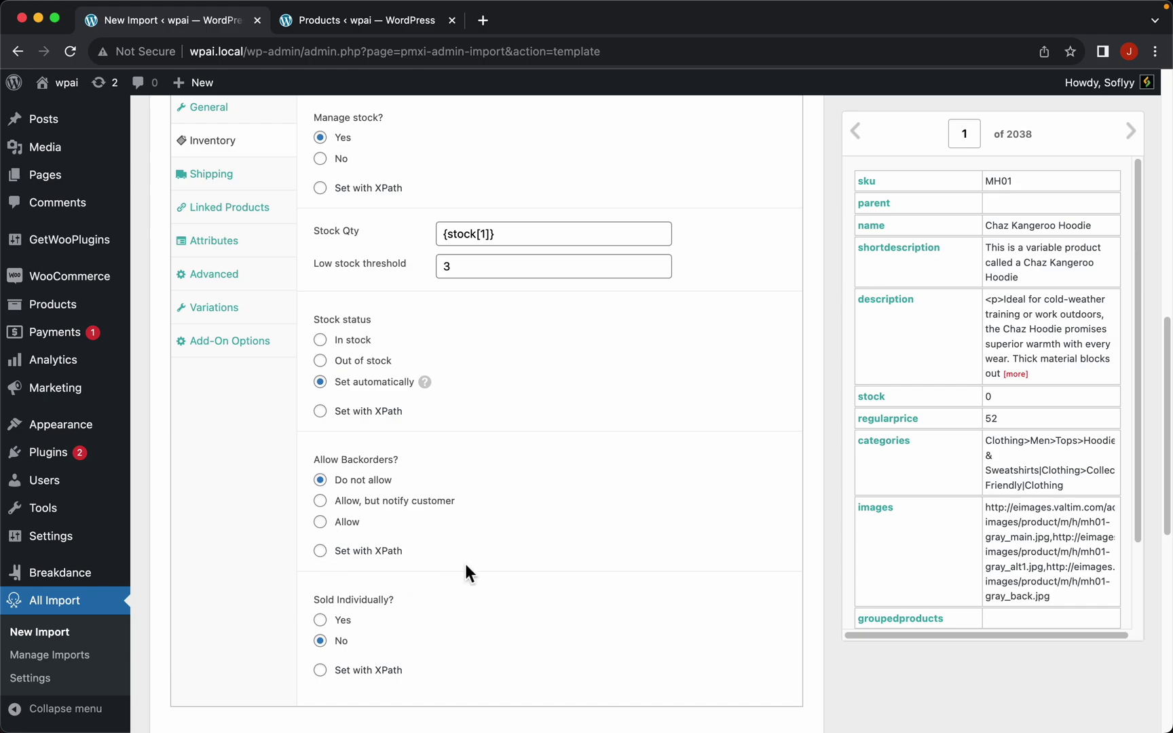
# Review the shipping and linked products settings against the elements available in the import file
pyautogui.scroll(3, 457, 439)
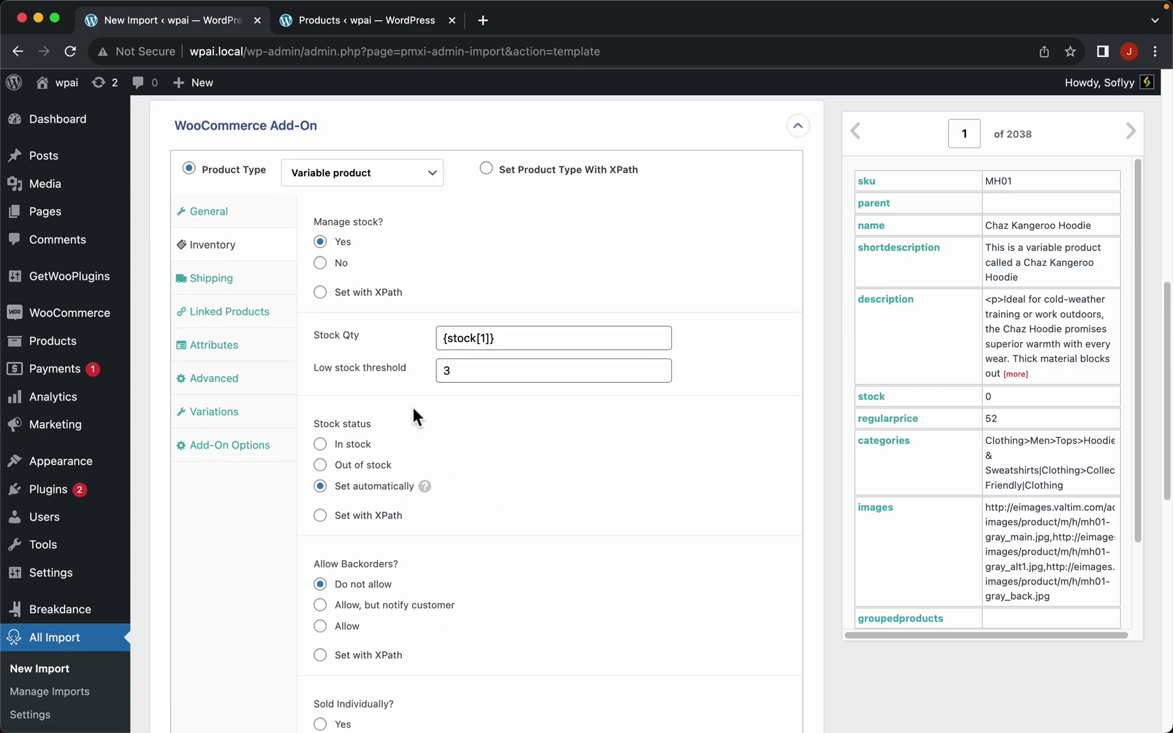
pyautogui.click(251, 289)
pyautogui.click(231, 316)
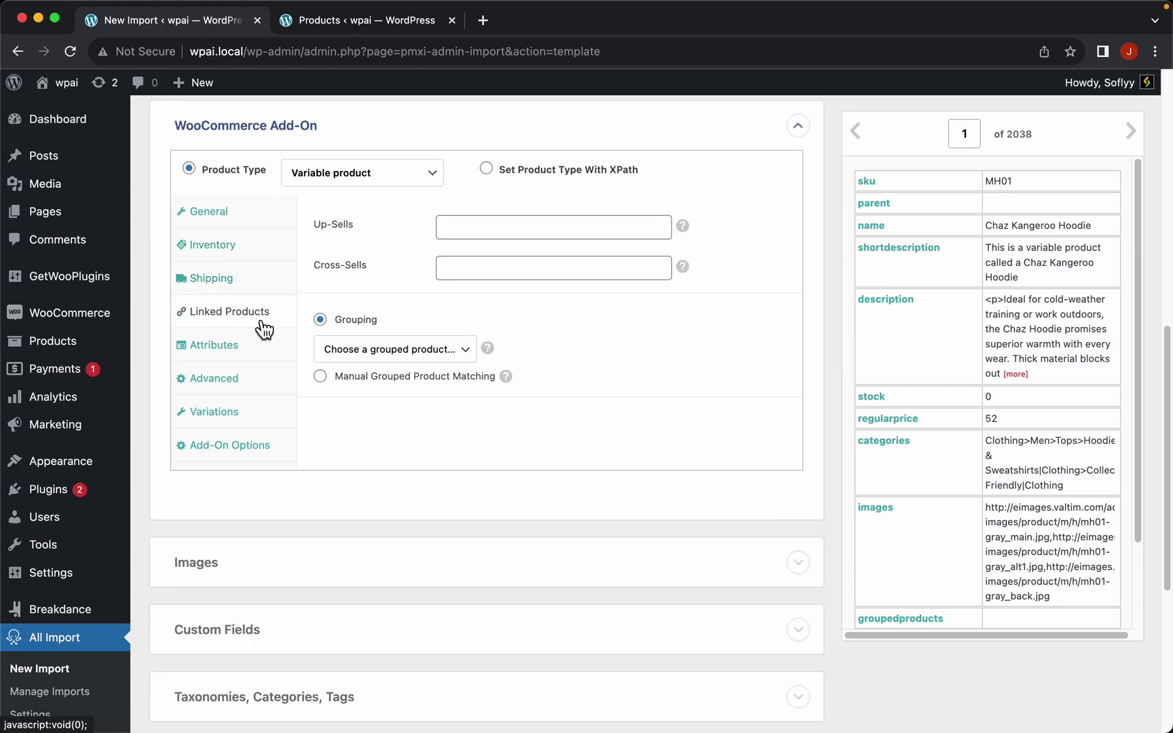
pyautogui.scroll(-3, 926, 411)
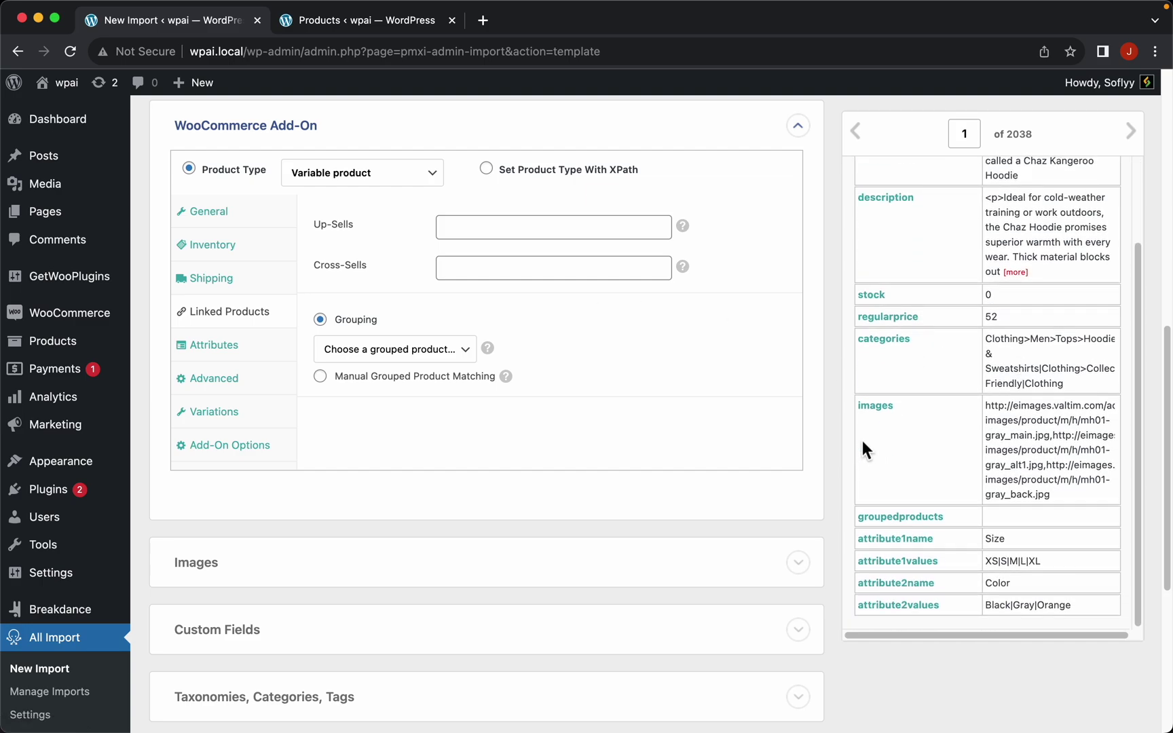
pyautogui.scroll(3, 947, 430)
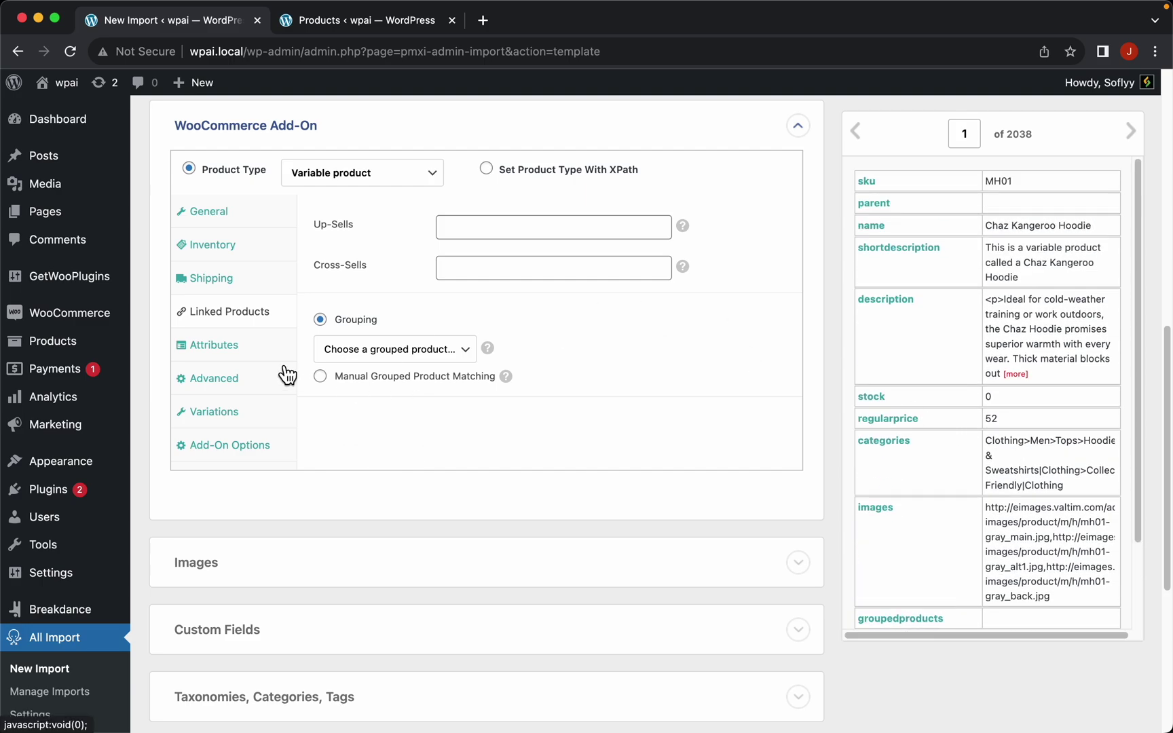
# Add a second product attribute row and name the two attributes Size and Color
pyautogui.click(260, 353)
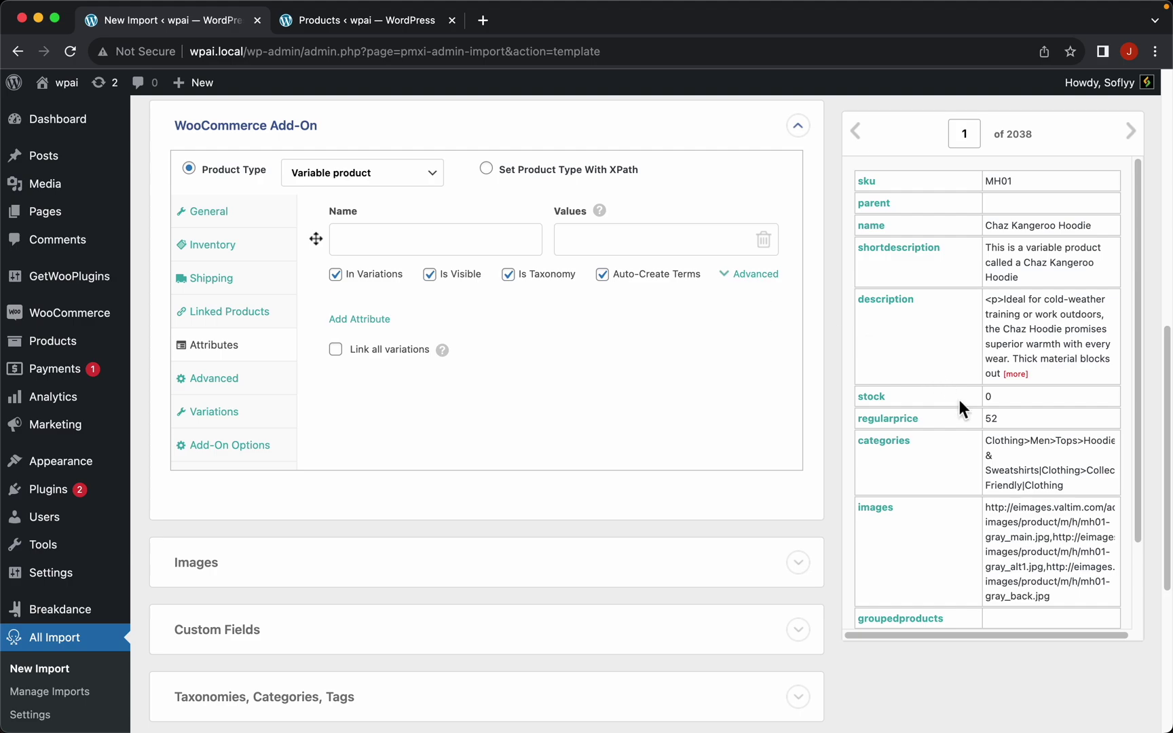
pyautogui.scroll(-3, 960, 407)
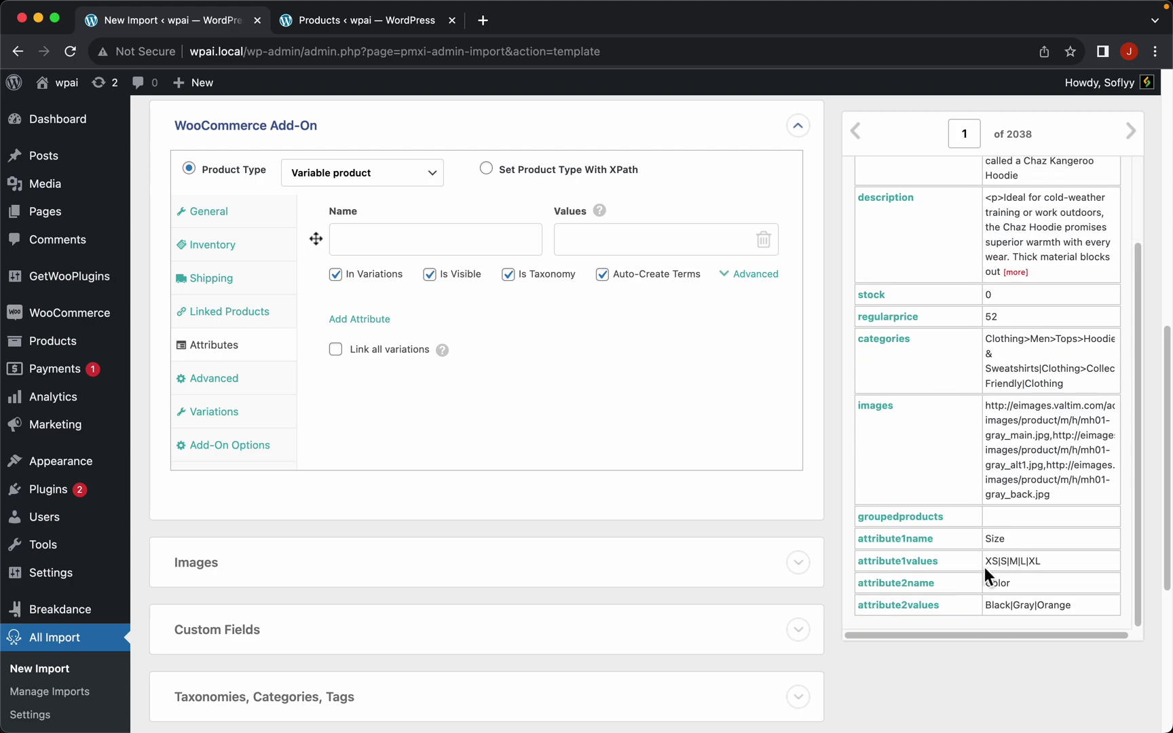
pyautogui.click(374, 320)
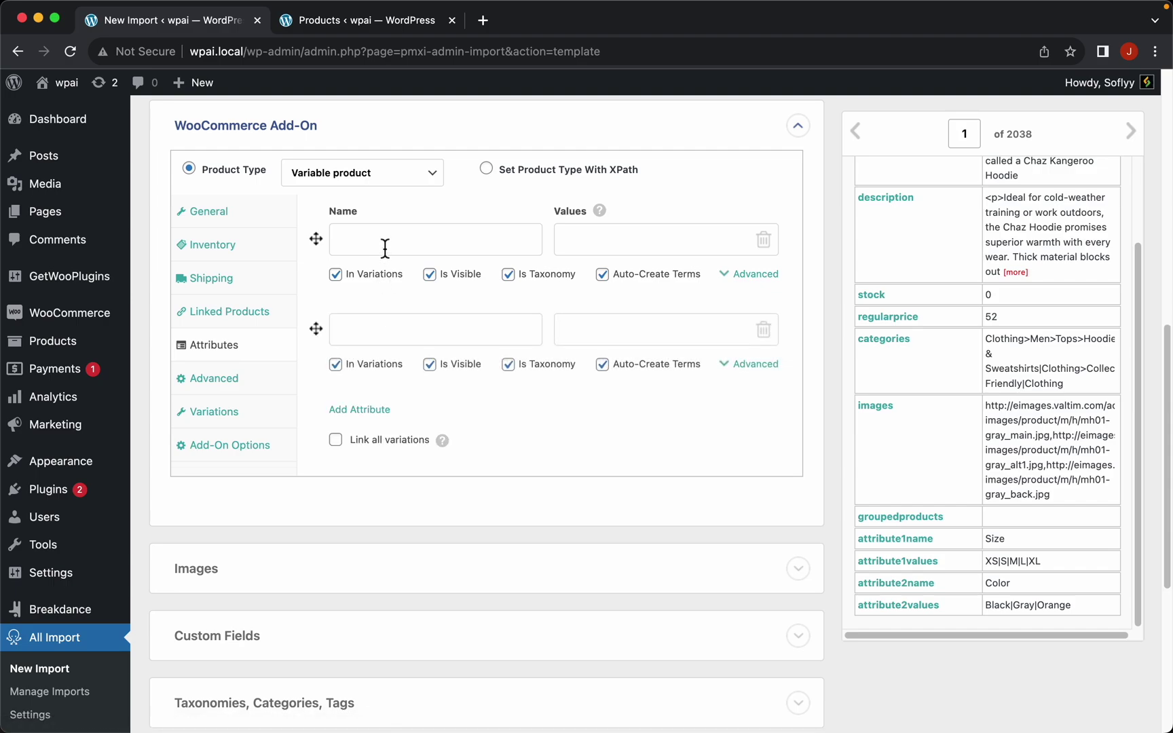
pyautogui.click(385, 248)
pyautogui.write('Size')
pyautogui.click(372, 332)
pyautogui.write('Color')
# Map the attribute1values element to the Size values and attribute2values to the Color values
pyautogui.moveTo(910, 568); pyautogui.dragTo(648, 241)
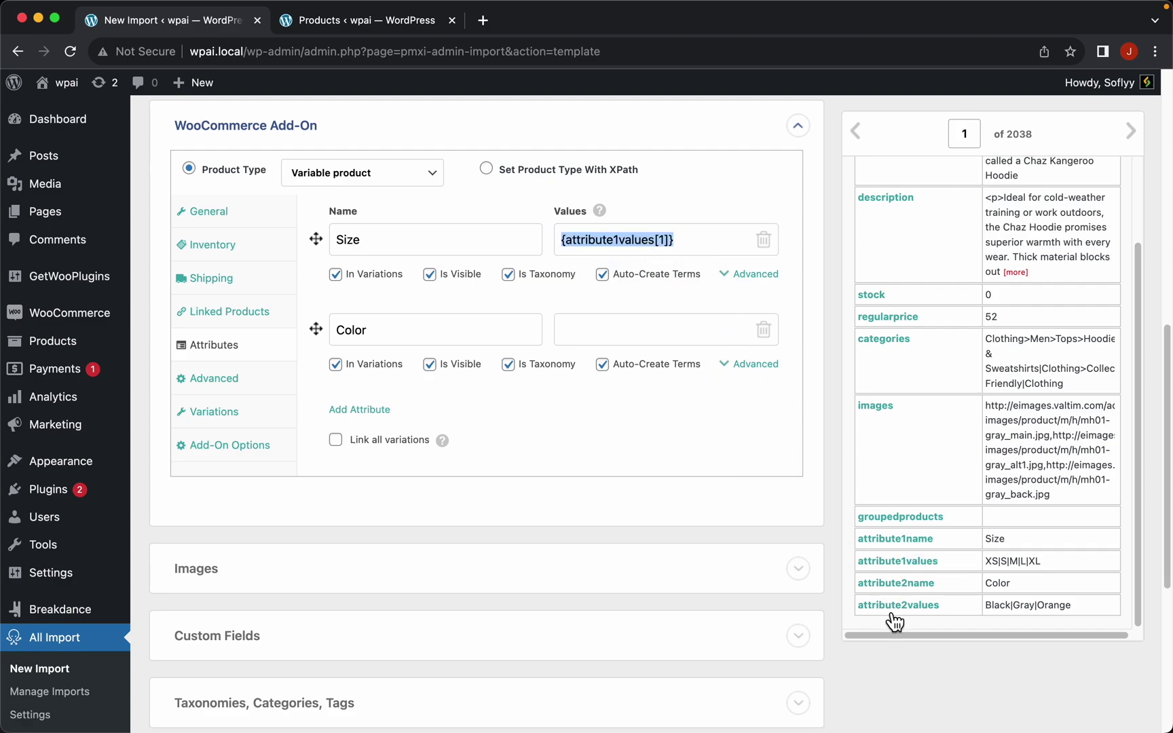
pyautogui.moveTo(894, 614); pyautogui.dragTo(630, 333)
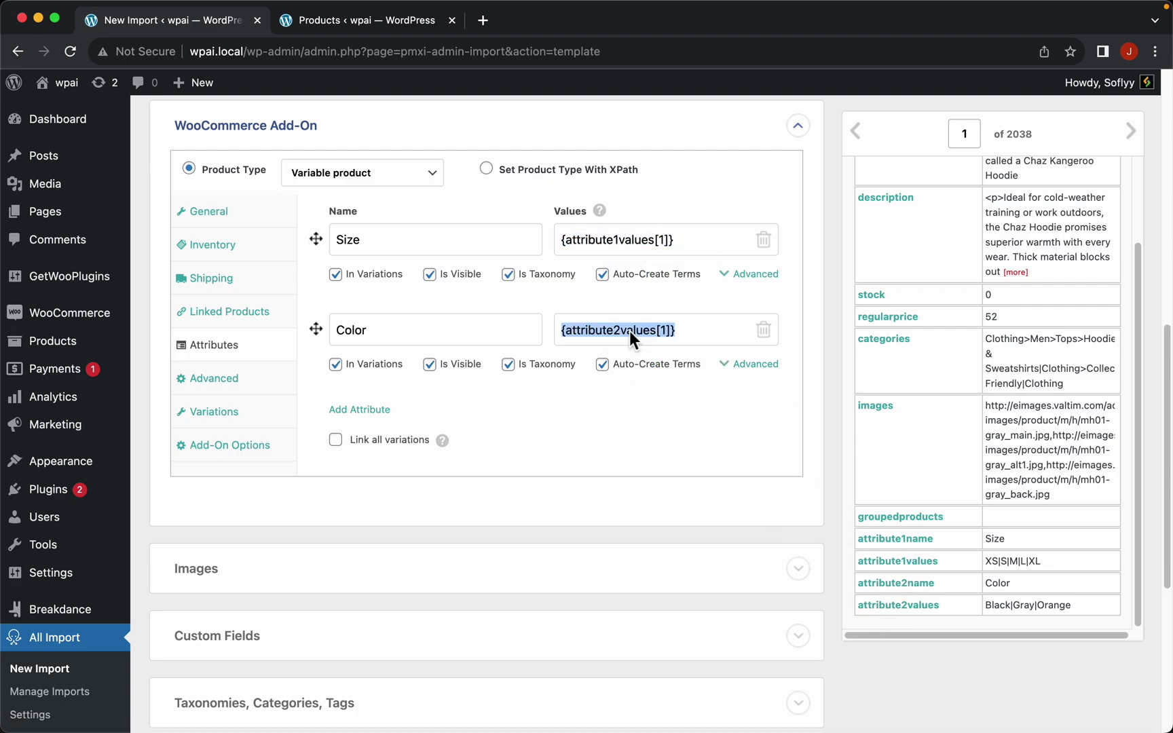
pyautogui.click(574, 394)
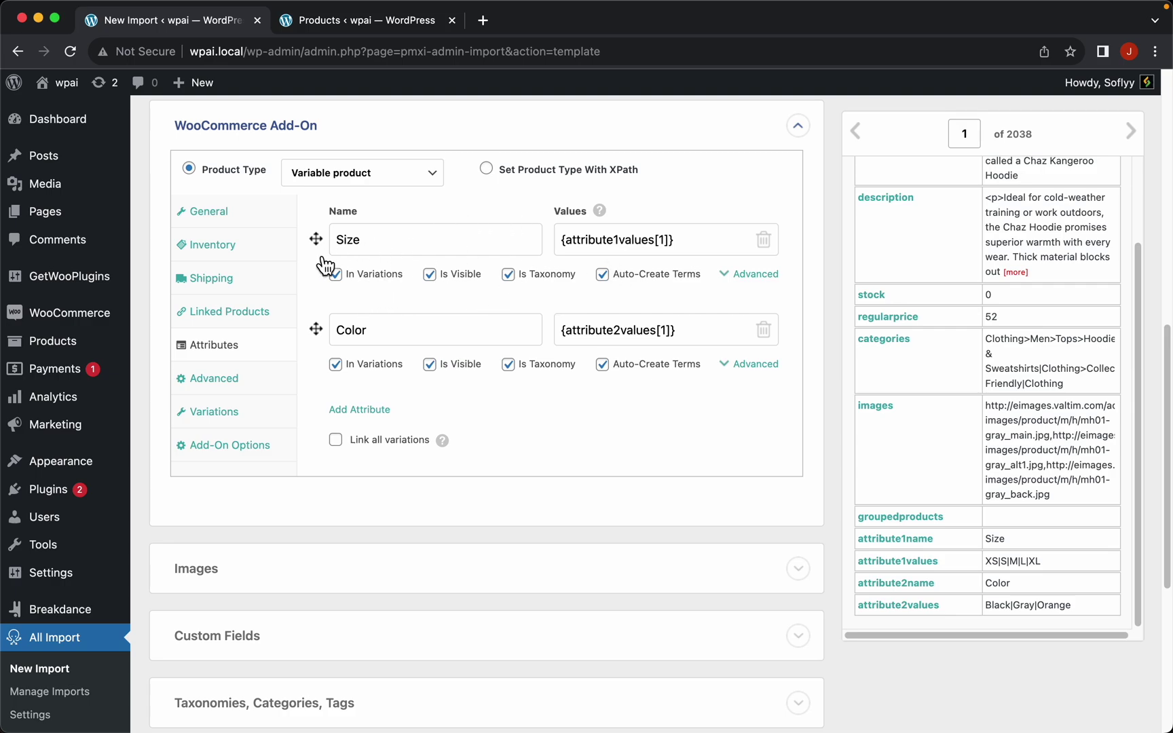
# Try switching the Size attribute's In Variations, Is Visible and Is Taxonomy options off and on again, and inspect its advanced options
pyautogui.click(379, 249)
pyautogui.moveTo(379, 249); pyautogui.dragTo(329, 242)
pyautogui.click(316, 288)
pyautogui.click(343, 281)
pyautogui.click(442, 289)
pyautogui.click(517, 280)
pyautogui.click(519, 279)
pyautogui.click(438, 281)
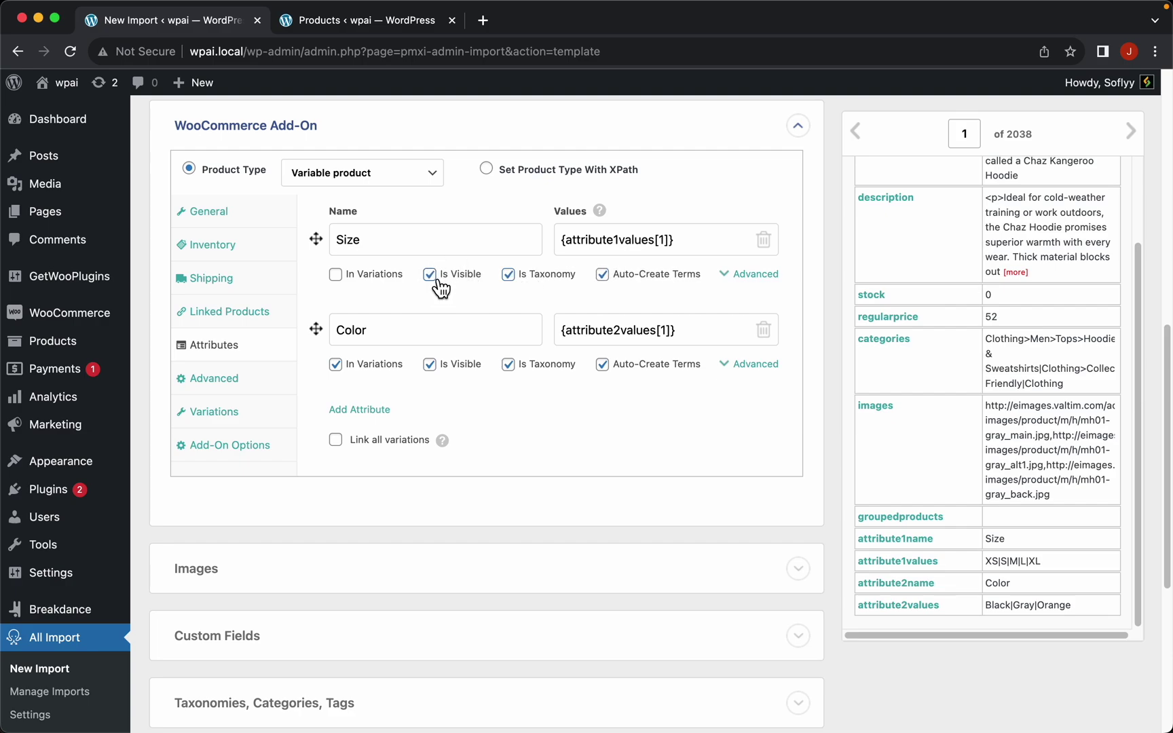
pyautogui.click(343, 285)
pyautogui.click(752, 277)
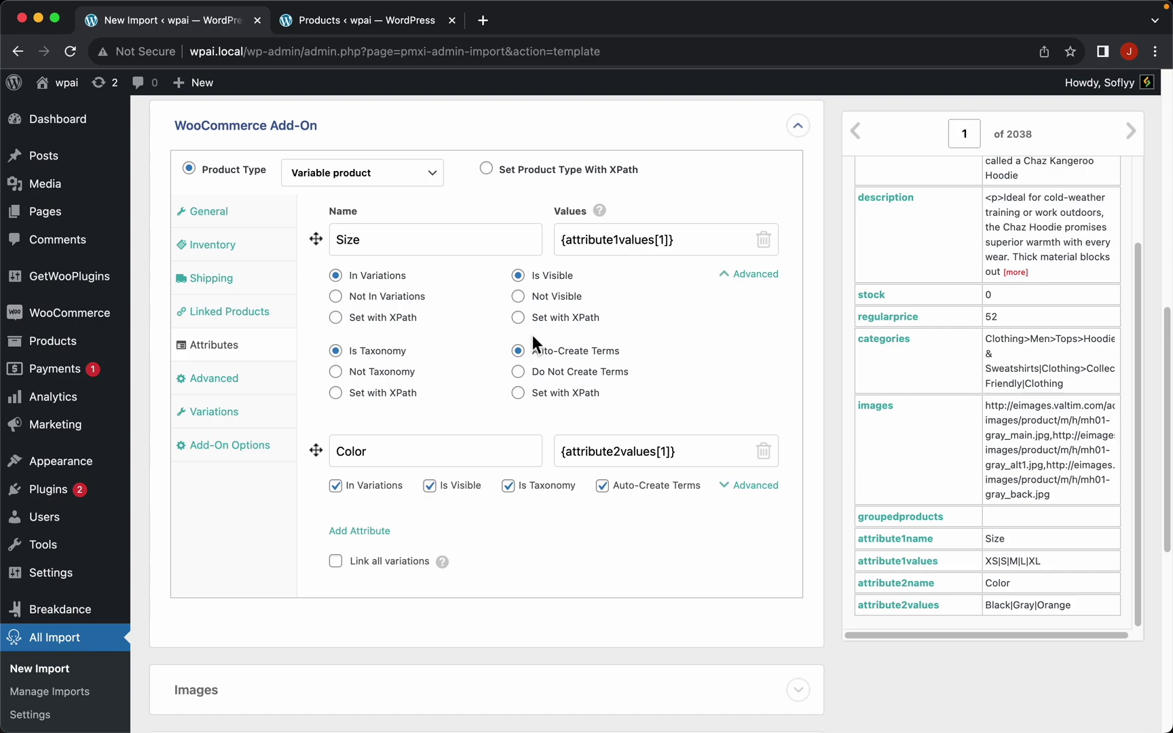
pyautogui.click(760, 275)
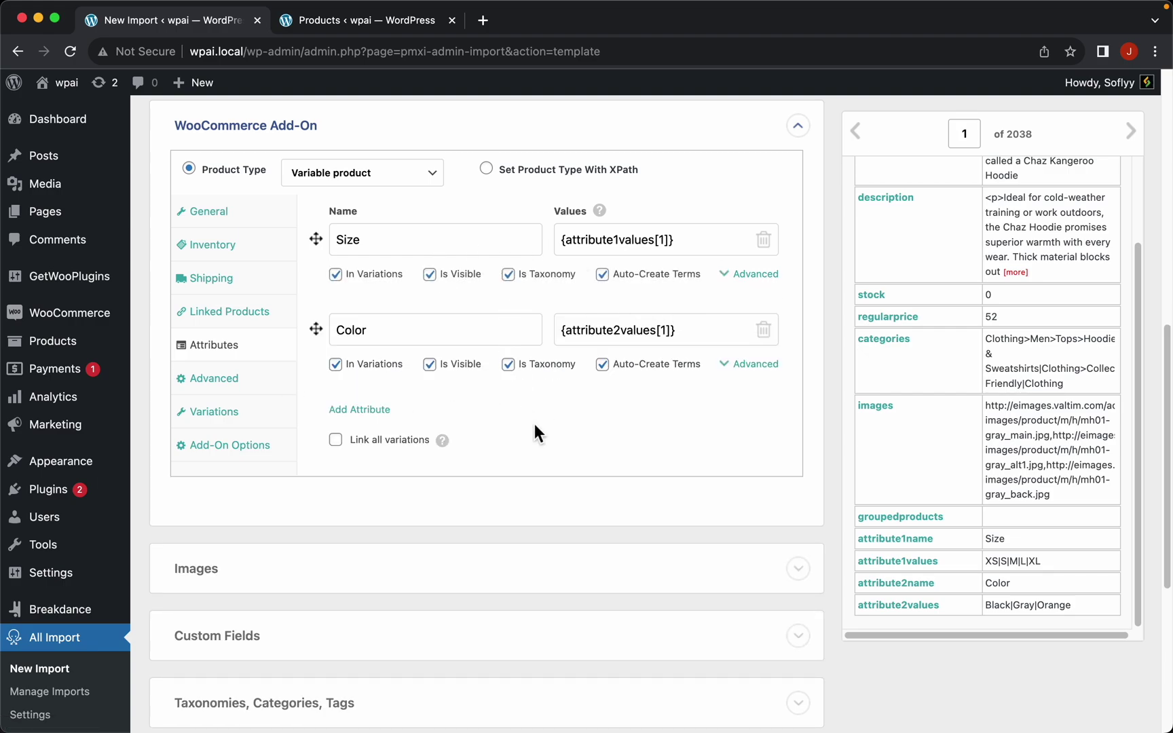
# Try the Link all variations option, compare it with the attribute values in record 2, and switch it off again
pyautogui.scroll(-3, 553, 447)
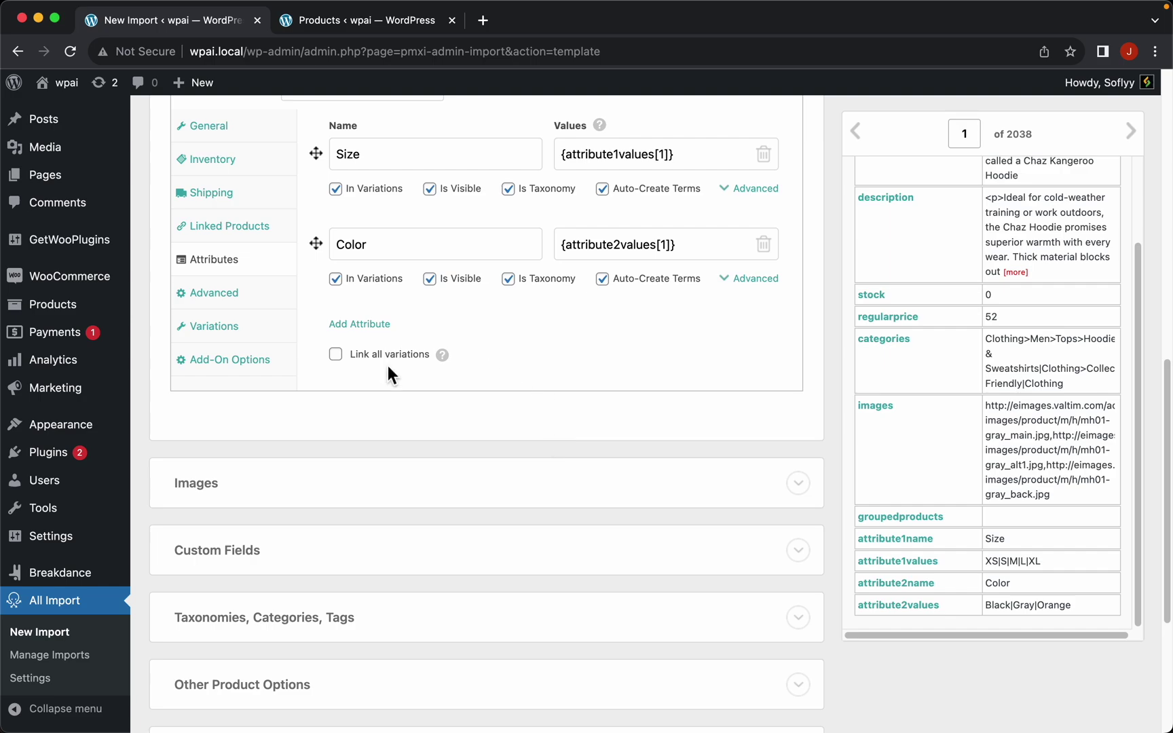
pyautogui.scroll(2, 484, 358)
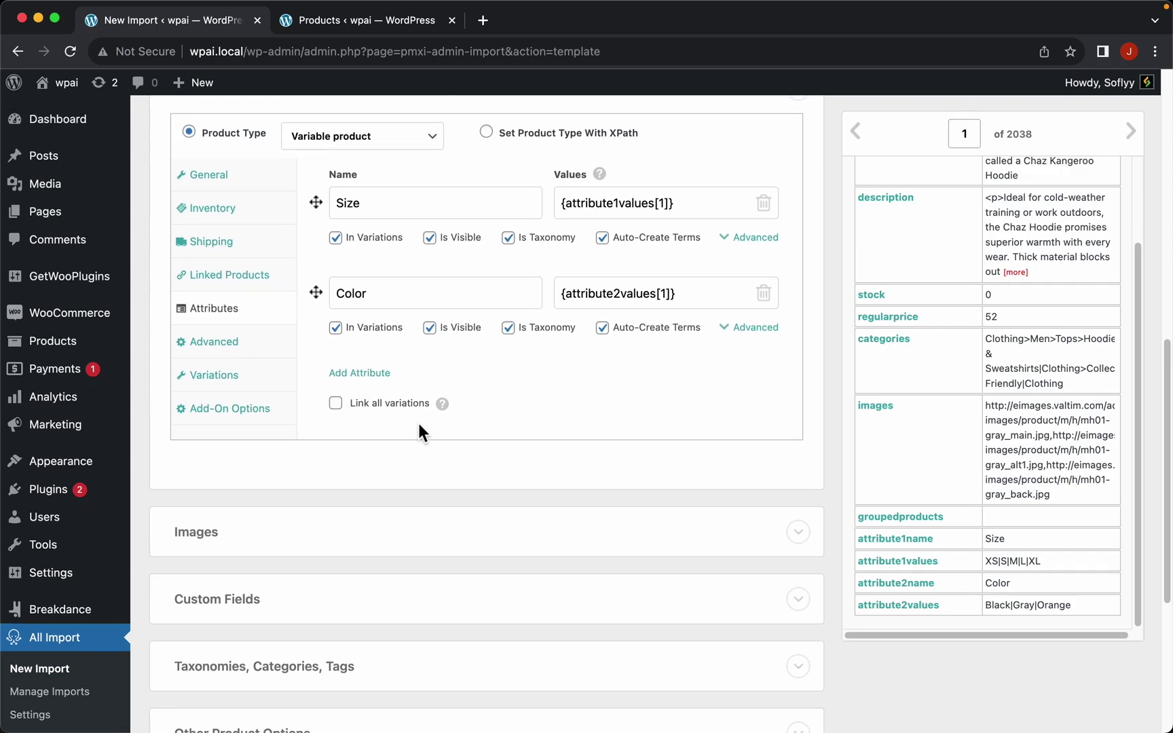
pyautogui.moveTo(446, 412)
pyautogui.click(333, 404)
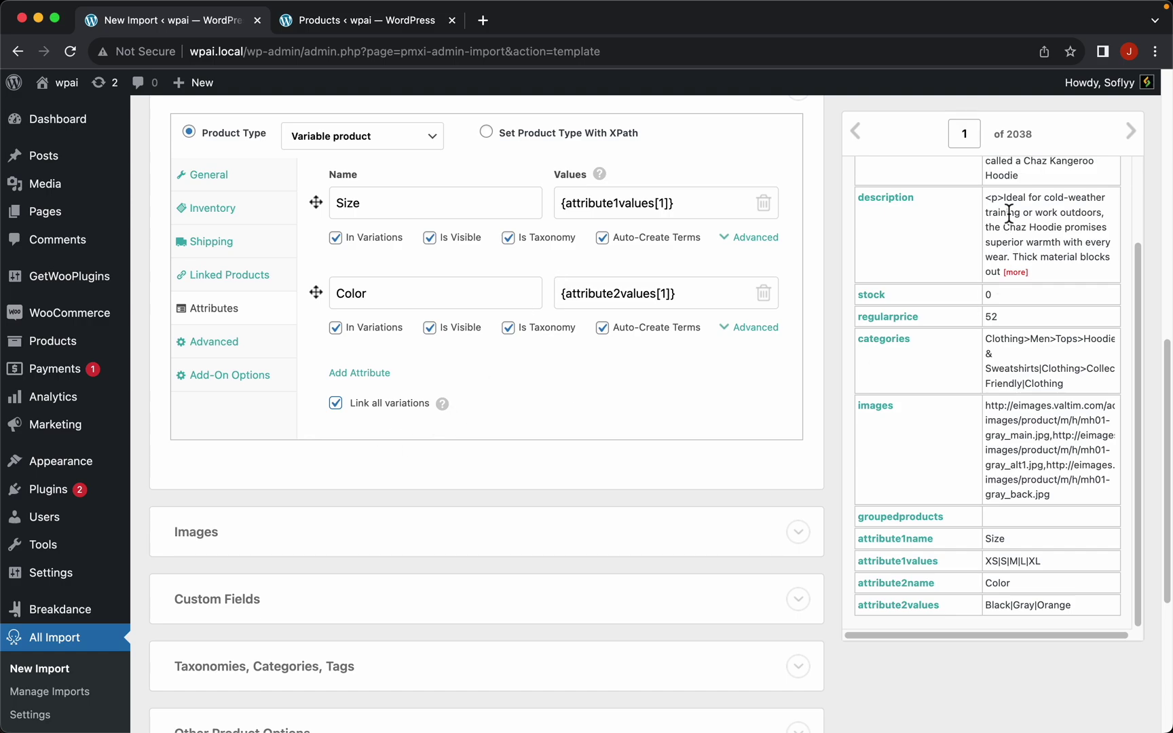
pyautogui.click(1130, 132)
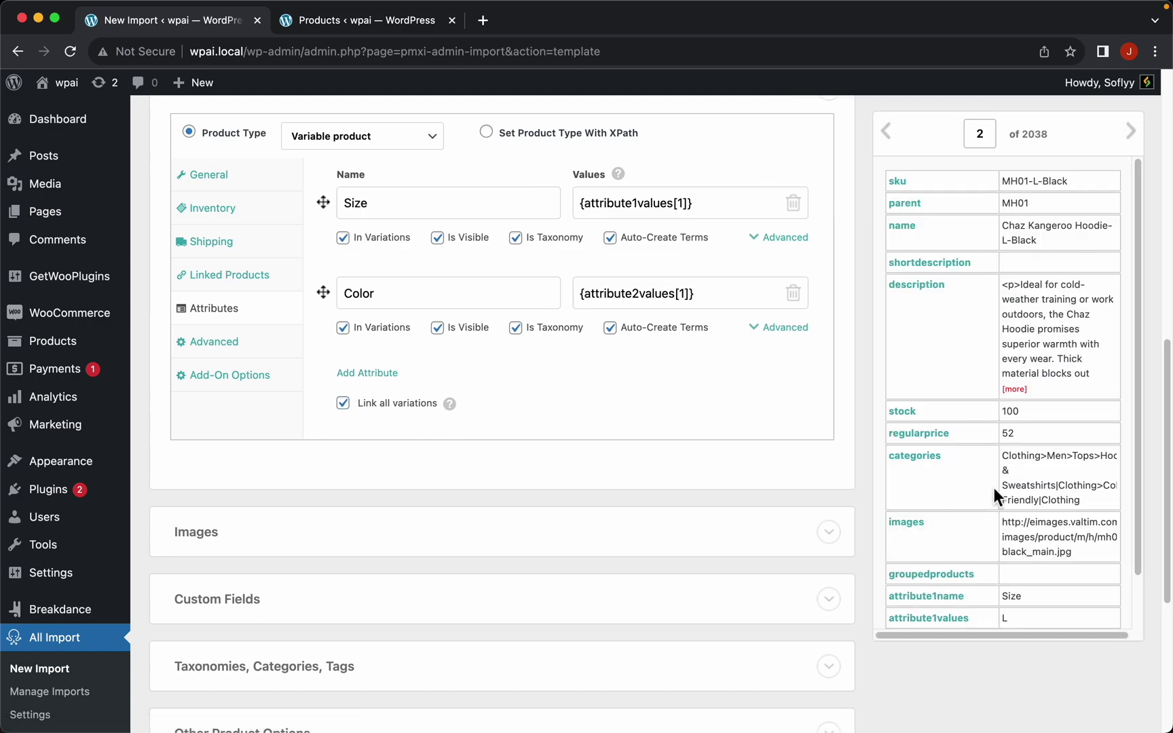
pyautogui.scroll(-3, 990, 532)
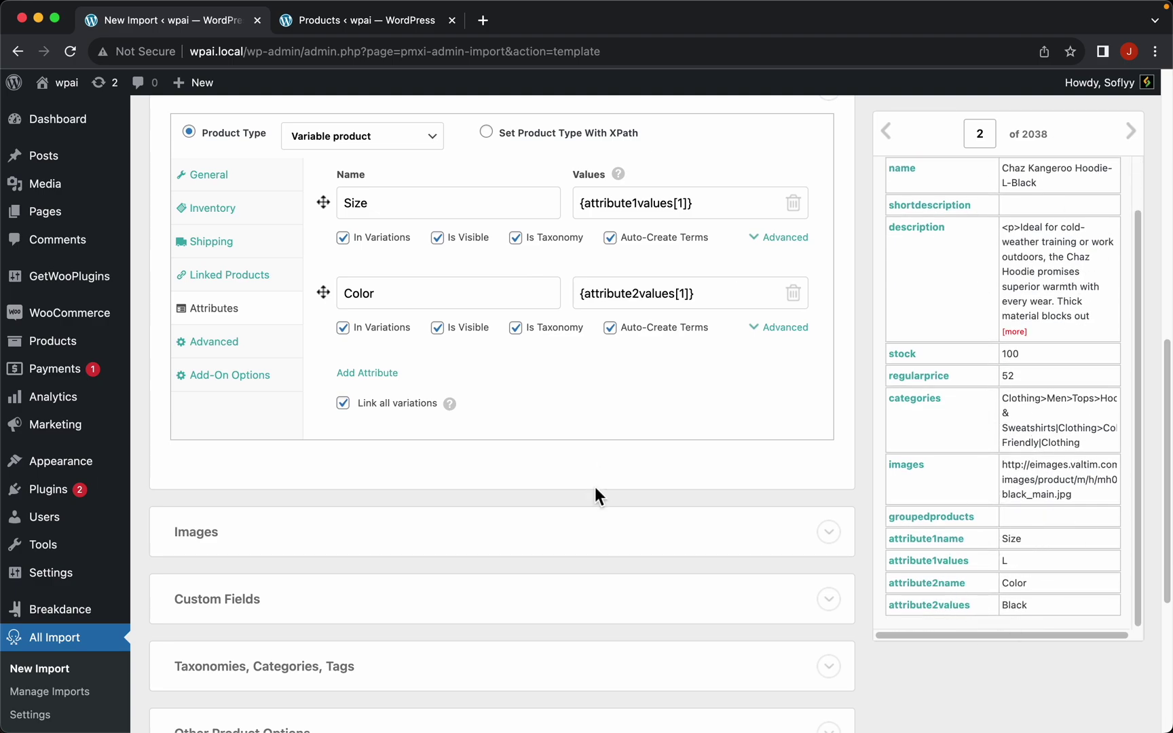
pyautogui.click(343, 404)
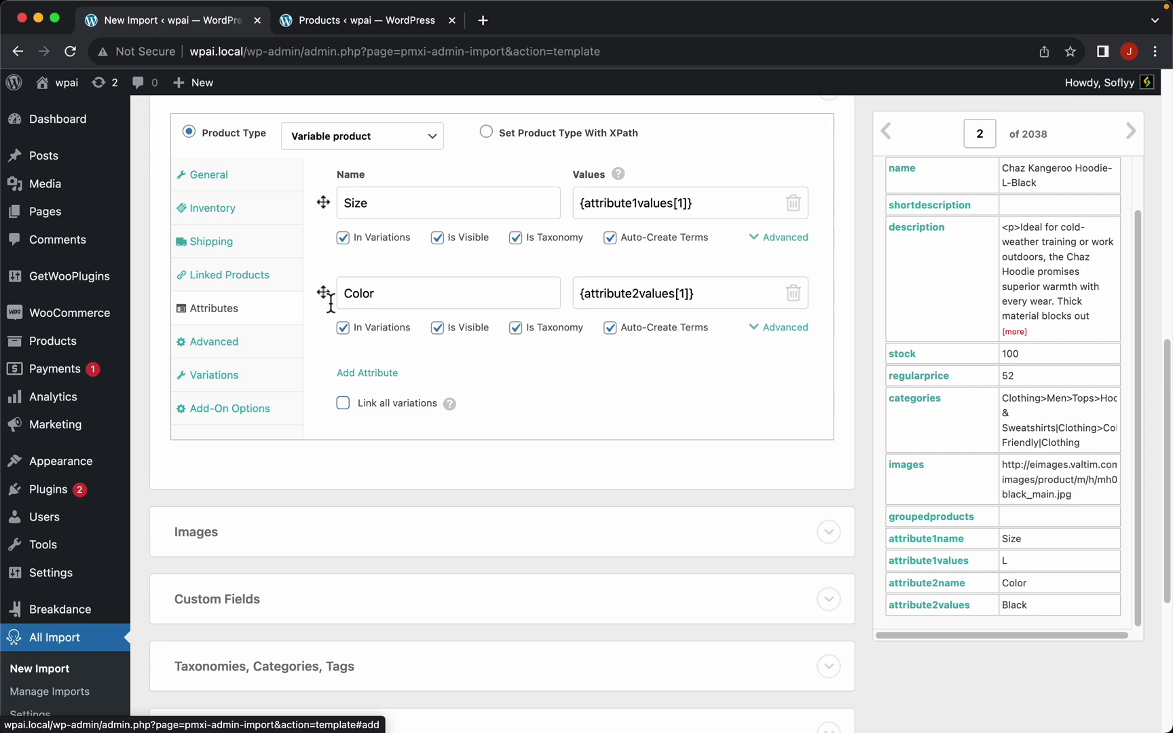
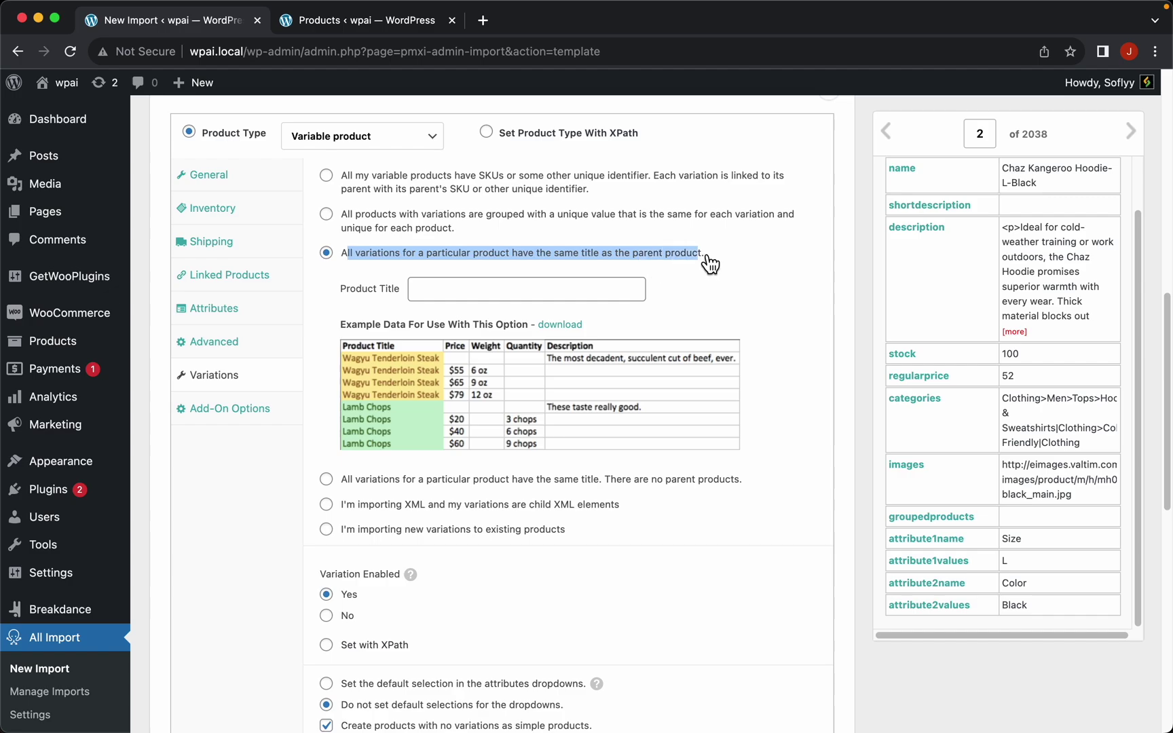
# Try matching variations by the parent product's title with the name element, clear it, and check the grouping by unique value option
pyautogui.scroll(5, 403, 375)
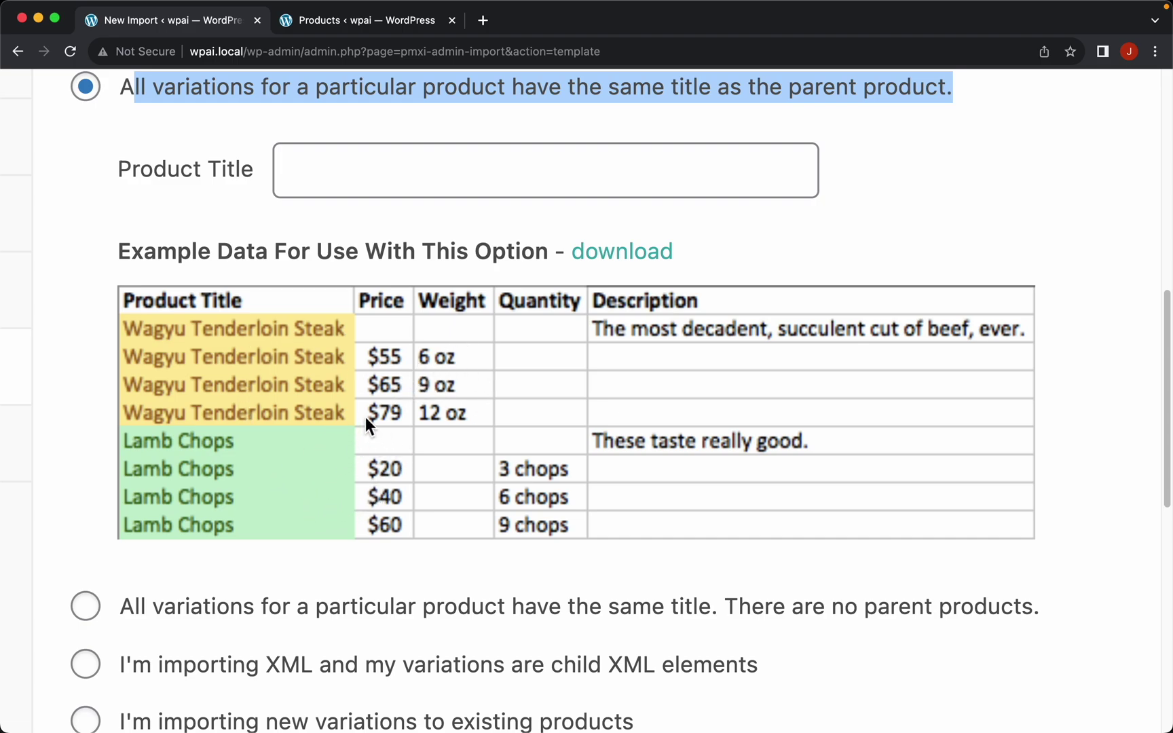
pyautogui.scroll(-5, 366, 416)
pyautogui.click(438, 308)
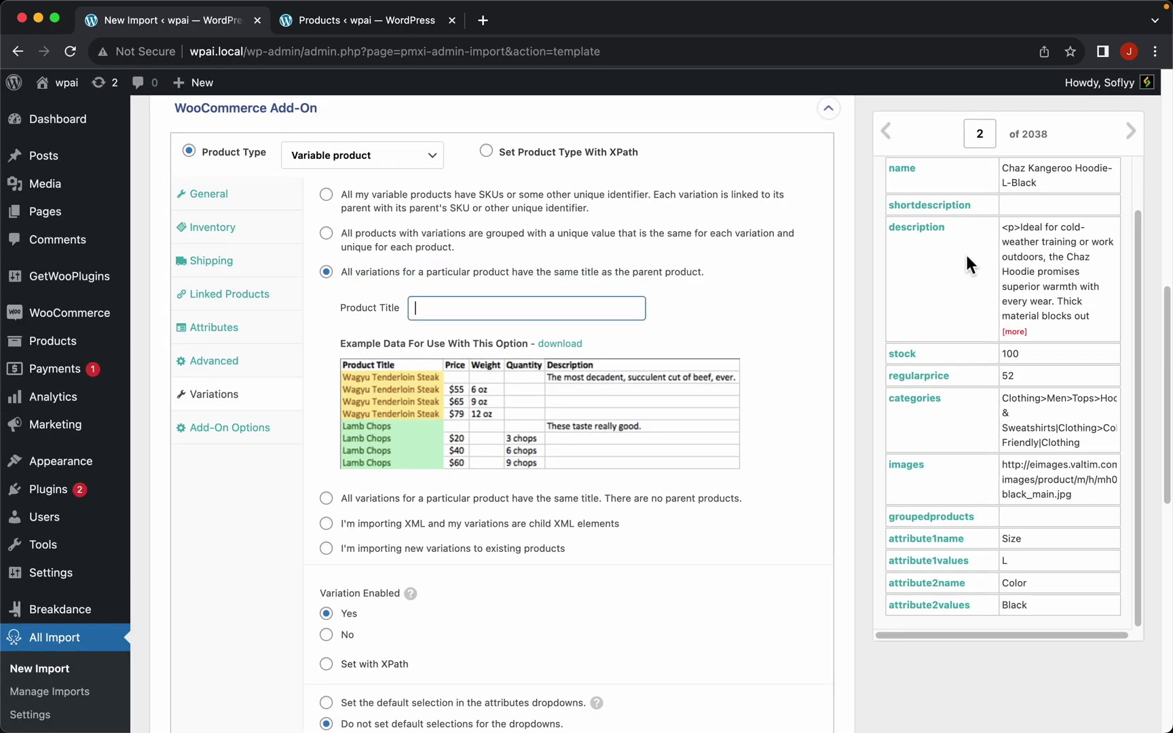
pyautogui.moveTo(910, 175); pyautogui.dragTo(580, 318)
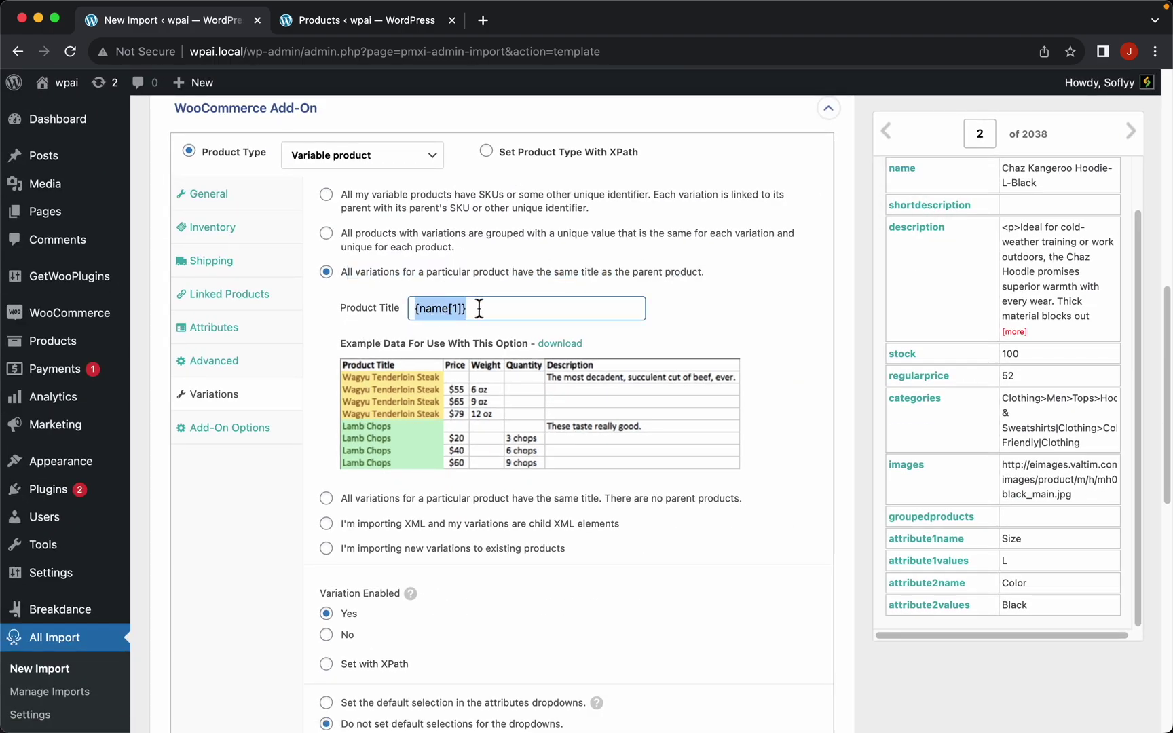
pyautogui.press('BackSpace')
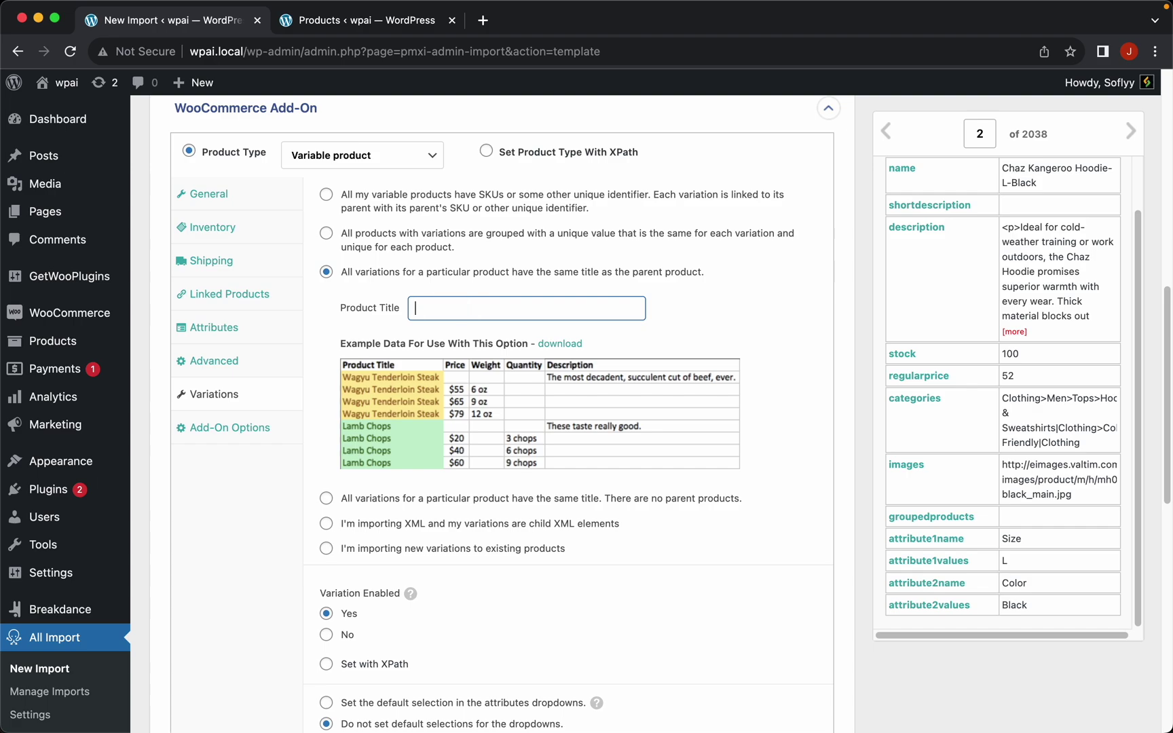
pyautogui.click(424, 239)
# Link variations by parent SKU, mapping sku to the SKU element for parent and parent to the Parent SKU element for variation
pyautogui.click(452, 204)
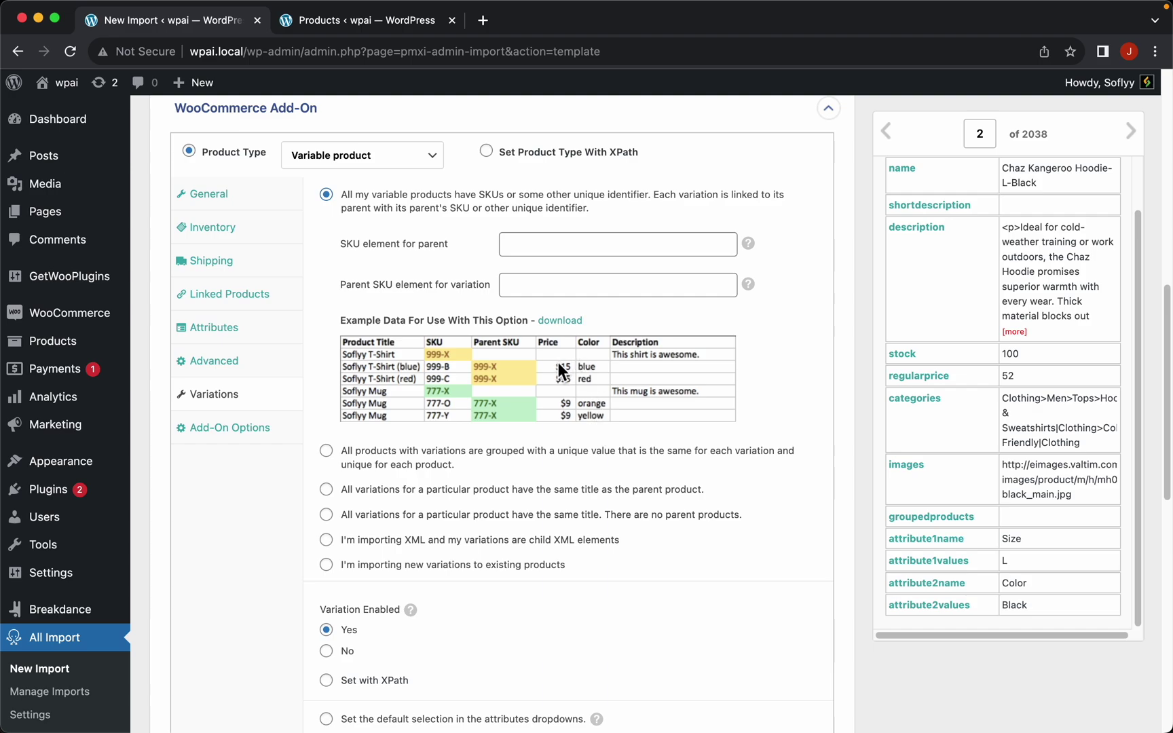
pyautogui.scroll(2, 954, 292)
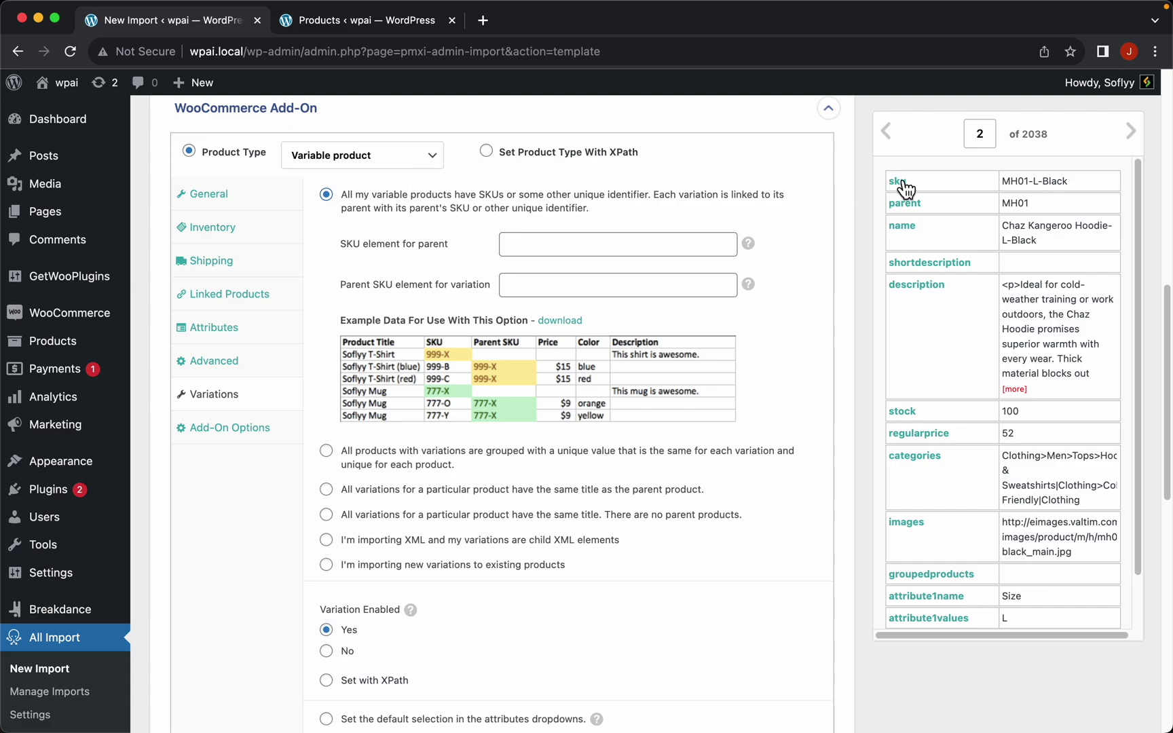
pyautogui.moveTo(897, 181); pyautogui.dragTo(673, 244)
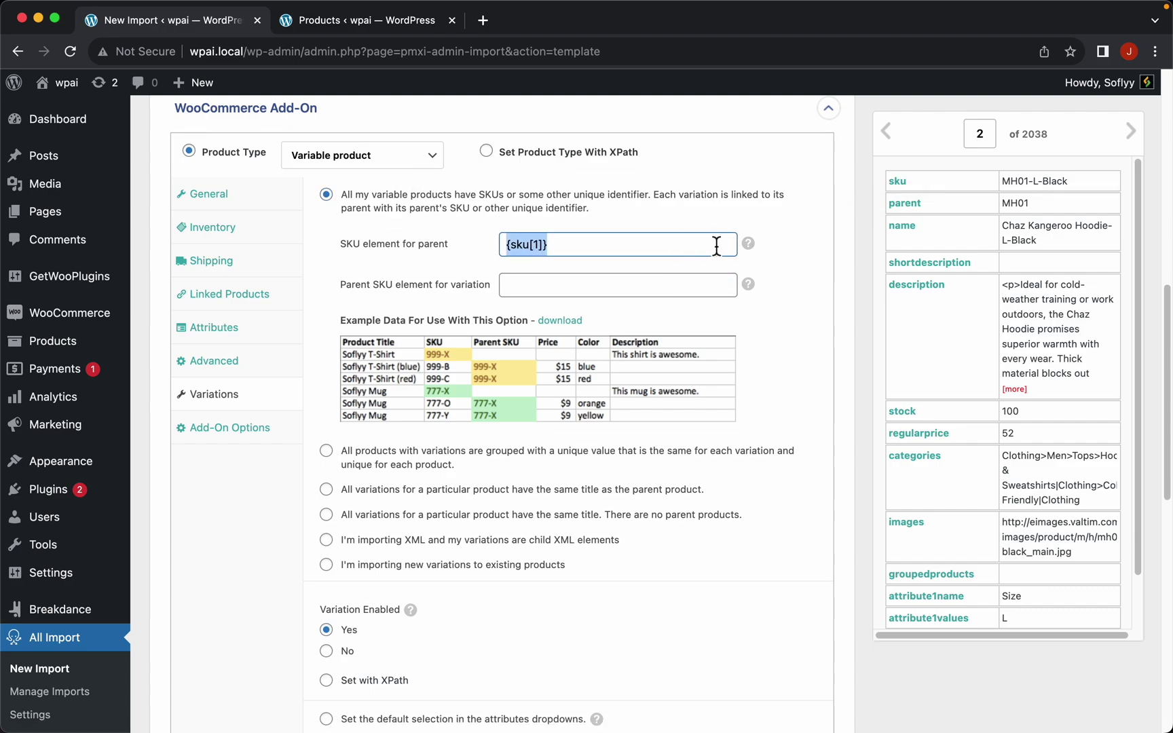
pyautogui.moveTo(911, 216); pyautogui.dragTo(619, 288)
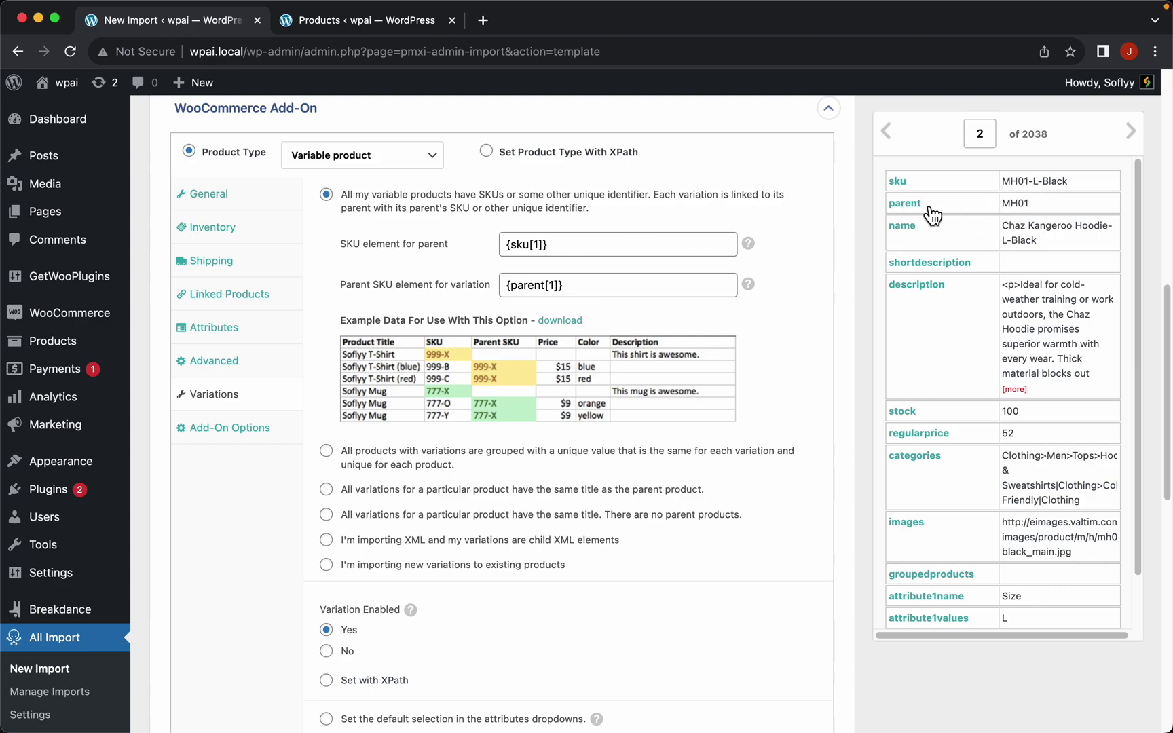
# Check the variation options for same titles without parent products and for XML child elements, and return to linking by parent SKU
pyautogui.scroll(-3, 470, 483)
pyautogui.click(605, 432)
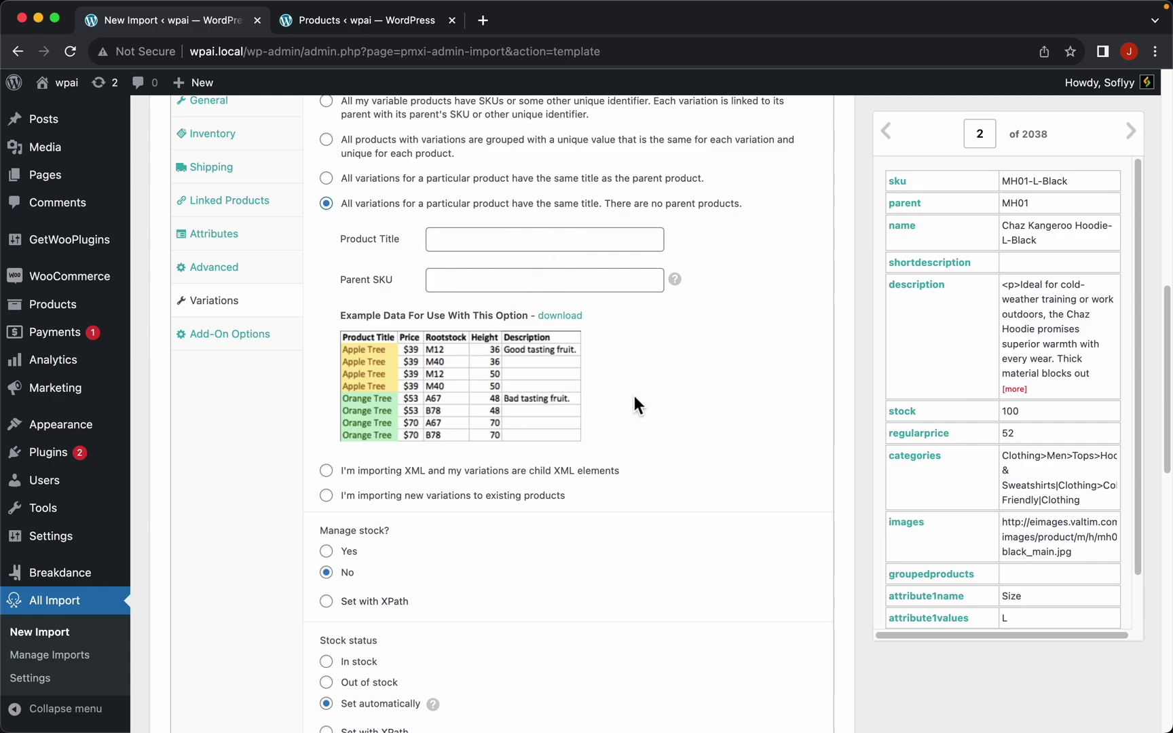
pyautogui.click(386, 471)
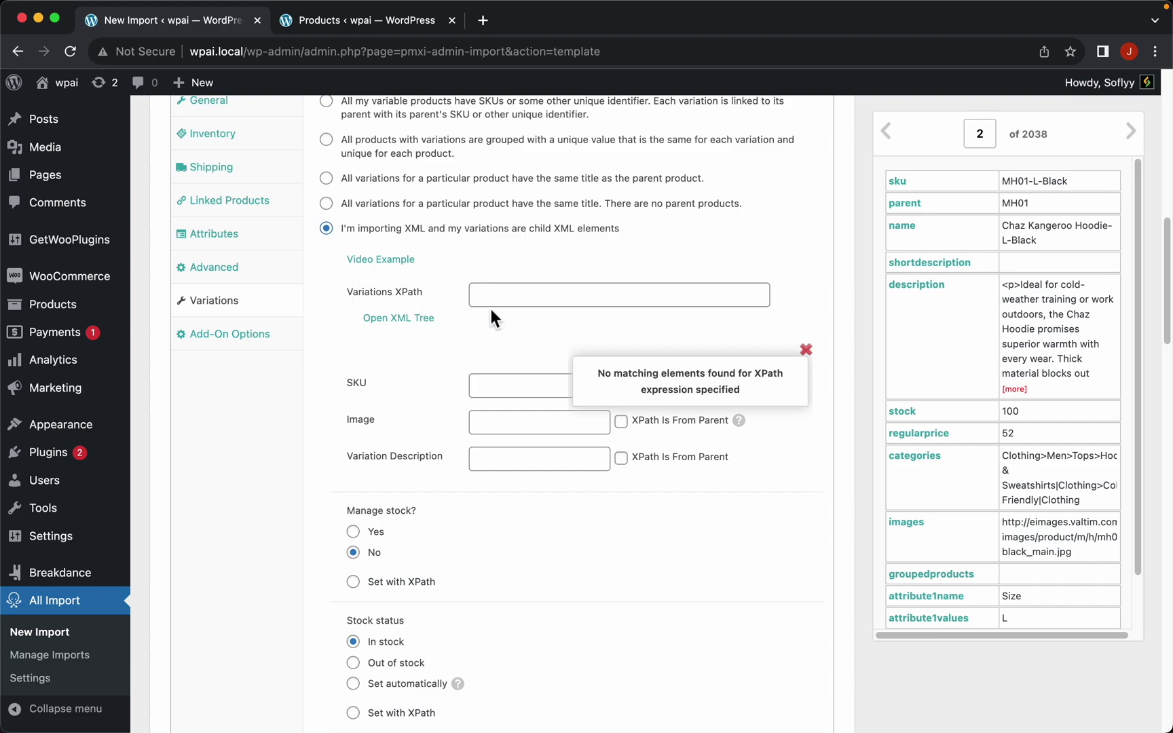
pyautogui.scroll(3, 492, 309)
pyautogui.click(468, 270)
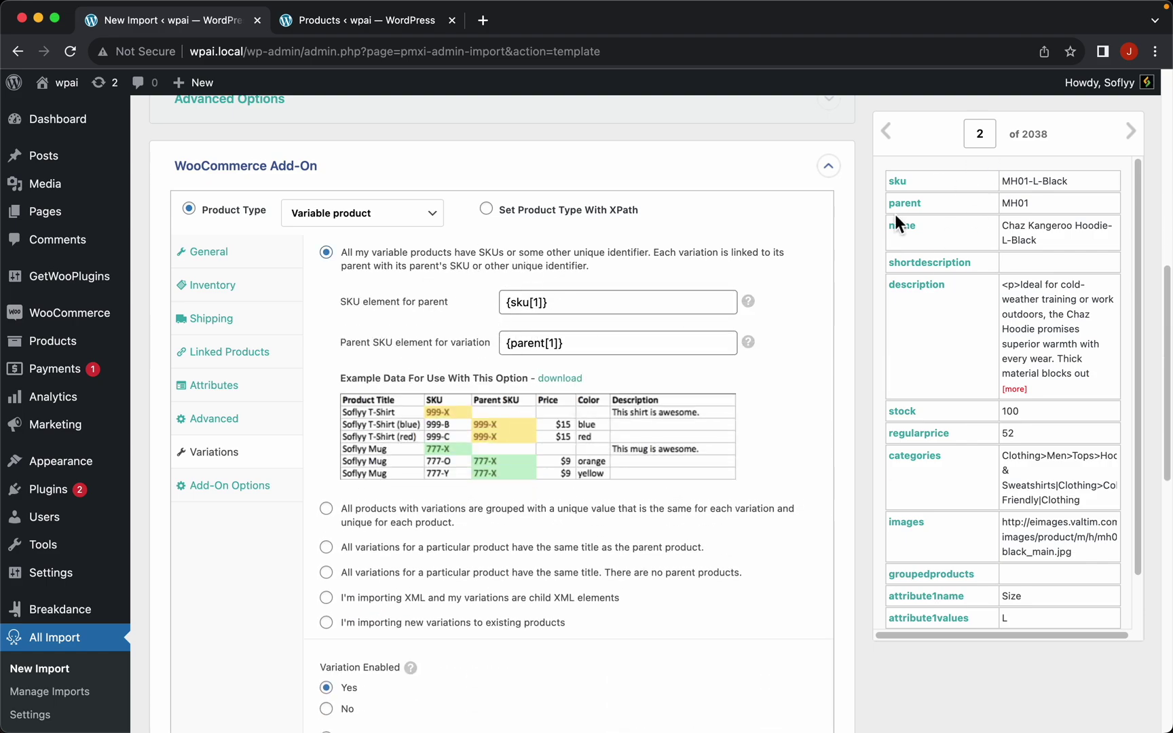
# Review the Variation Enabled and default selection settings, the available product types, and the option to create products without variations as simple products
pyautogui.scroll(-8, 682, 588)
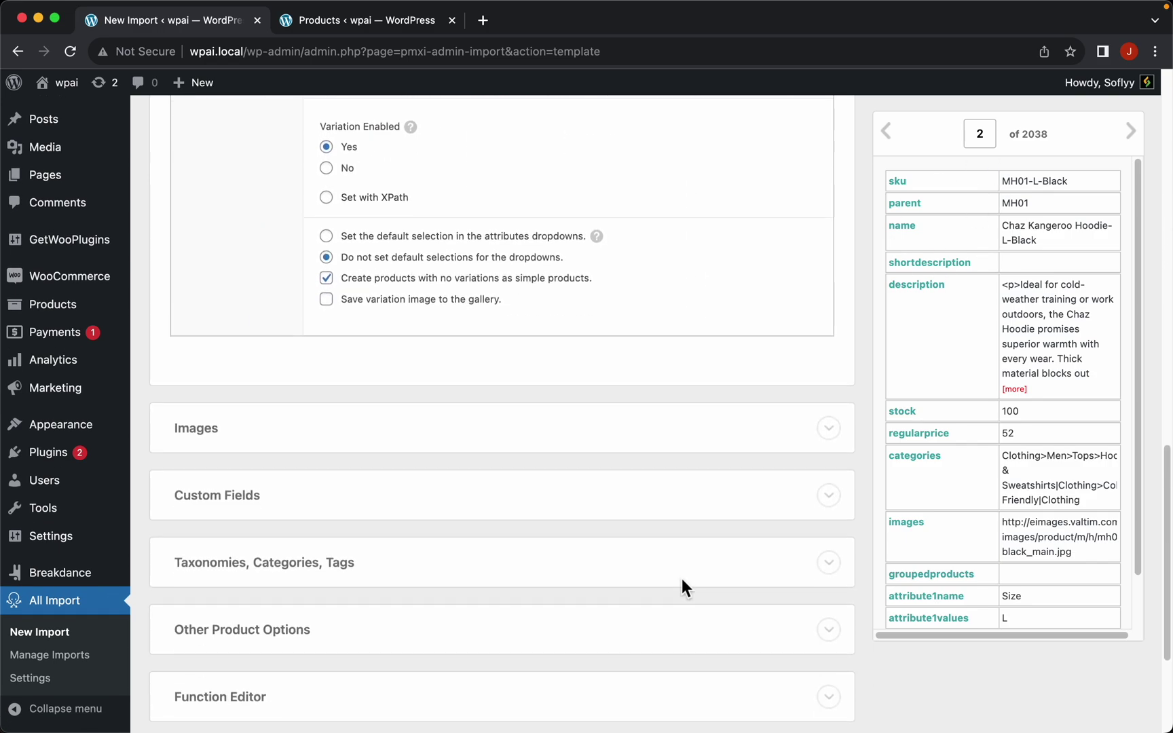
pyautogui.scroll(4, 682, 588)
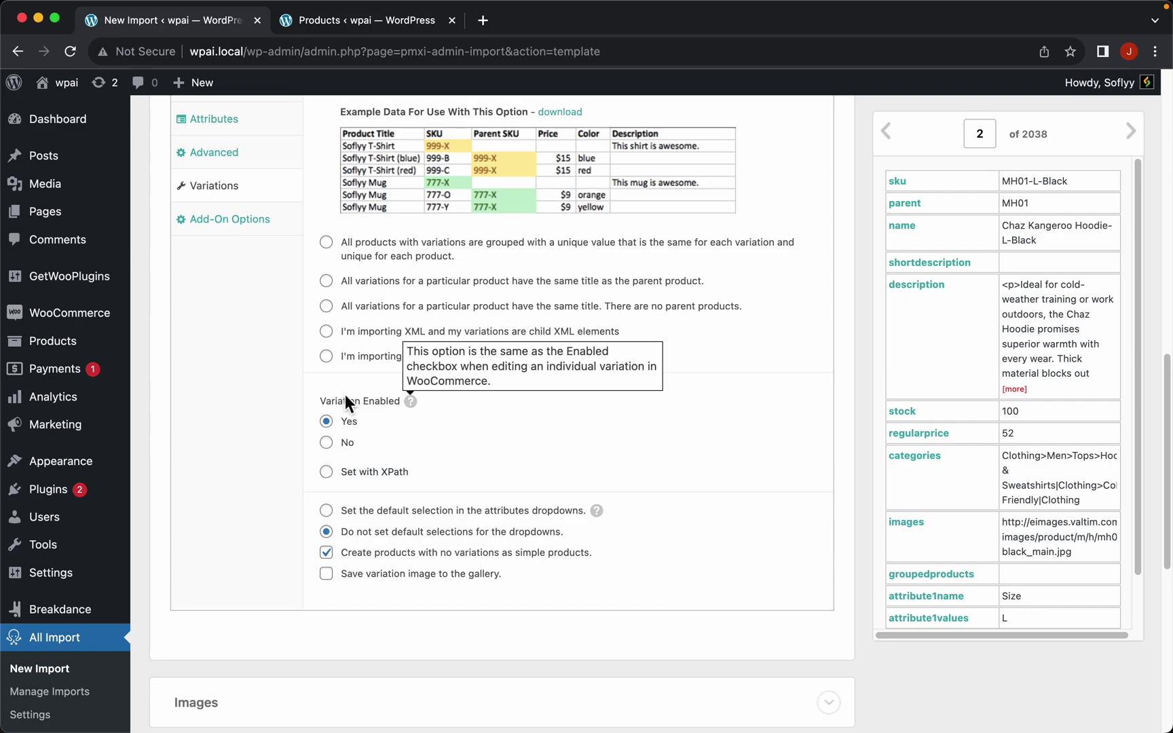
pyautogui.scroll(-3, 523, 427)
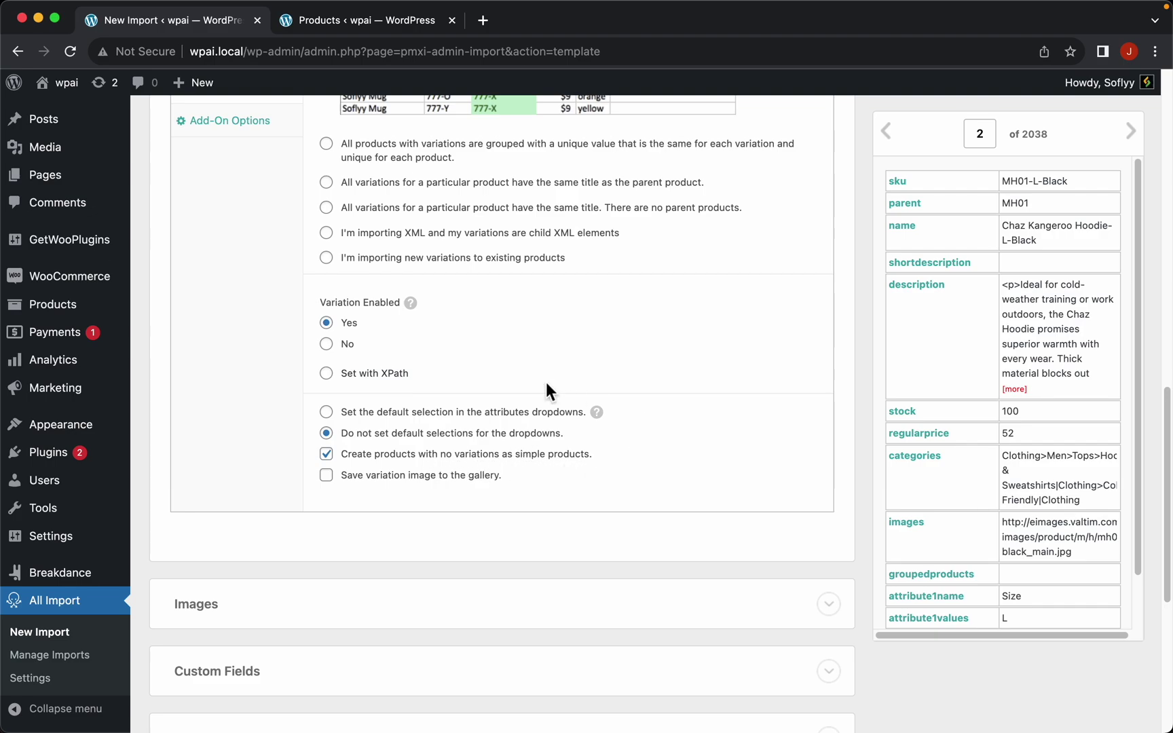
pyautogui.scroll(10, 547, 388)
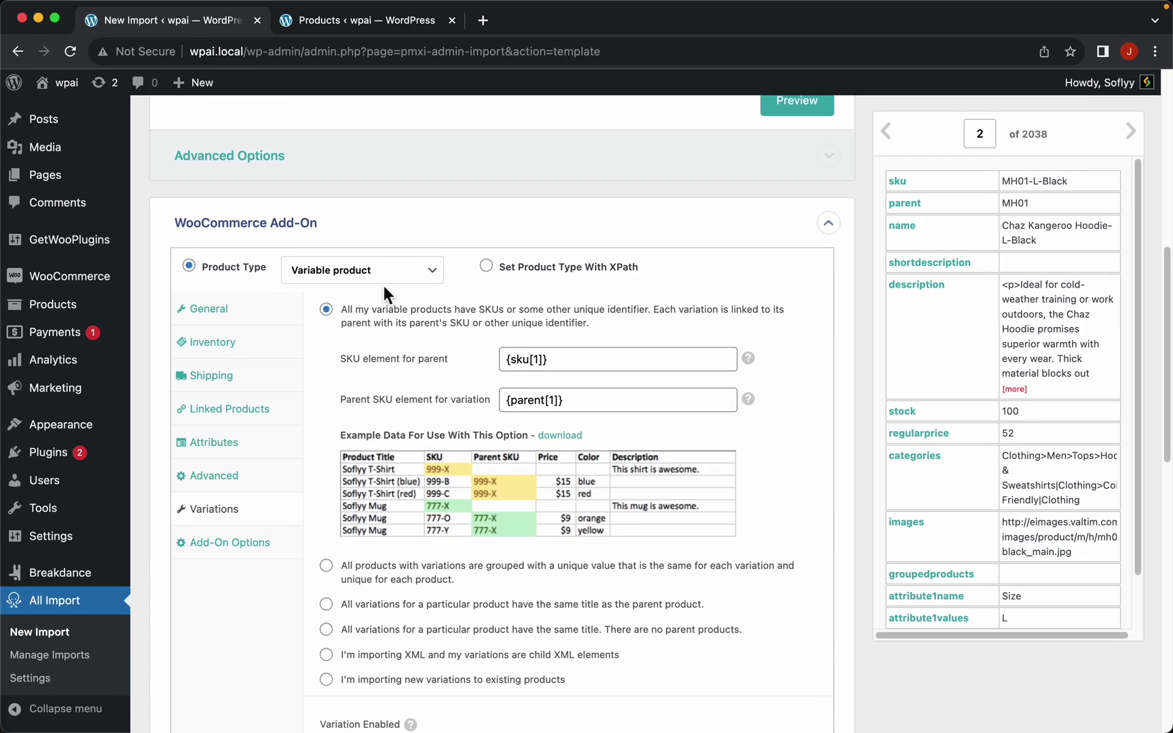
pyautogui.click(342, 278)
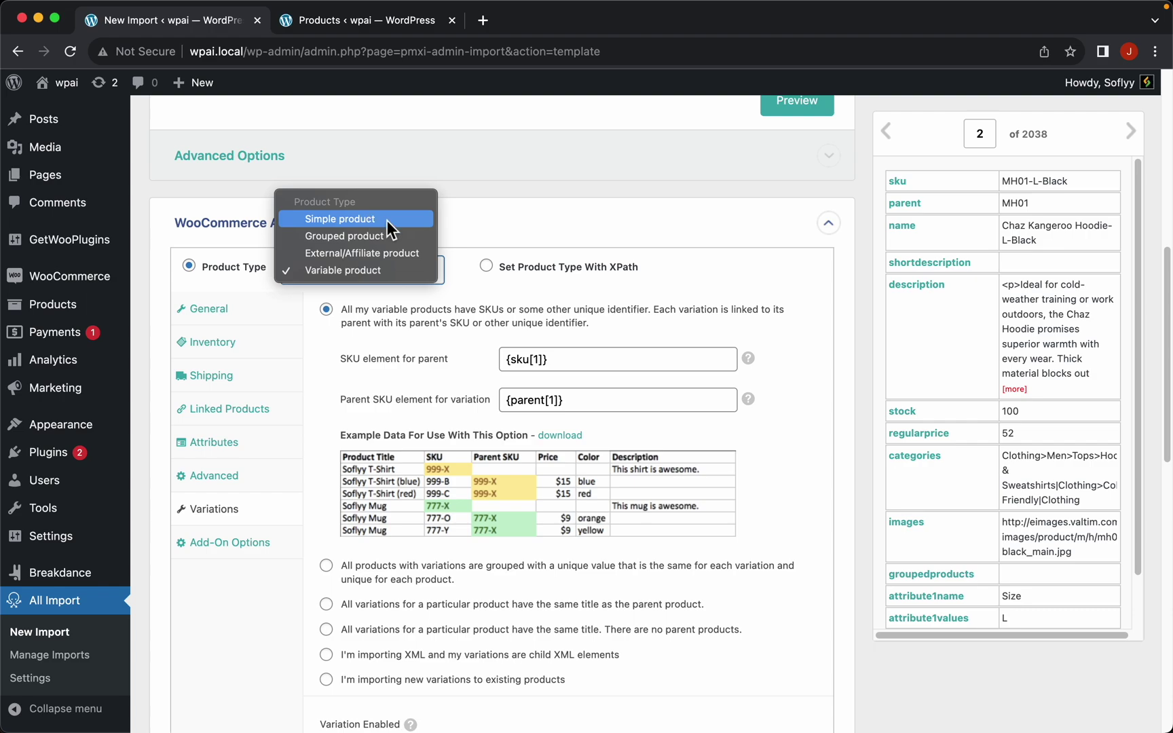
pyautogui.click(380, 346)
pyautogui.scroll(-5, 461, 498)
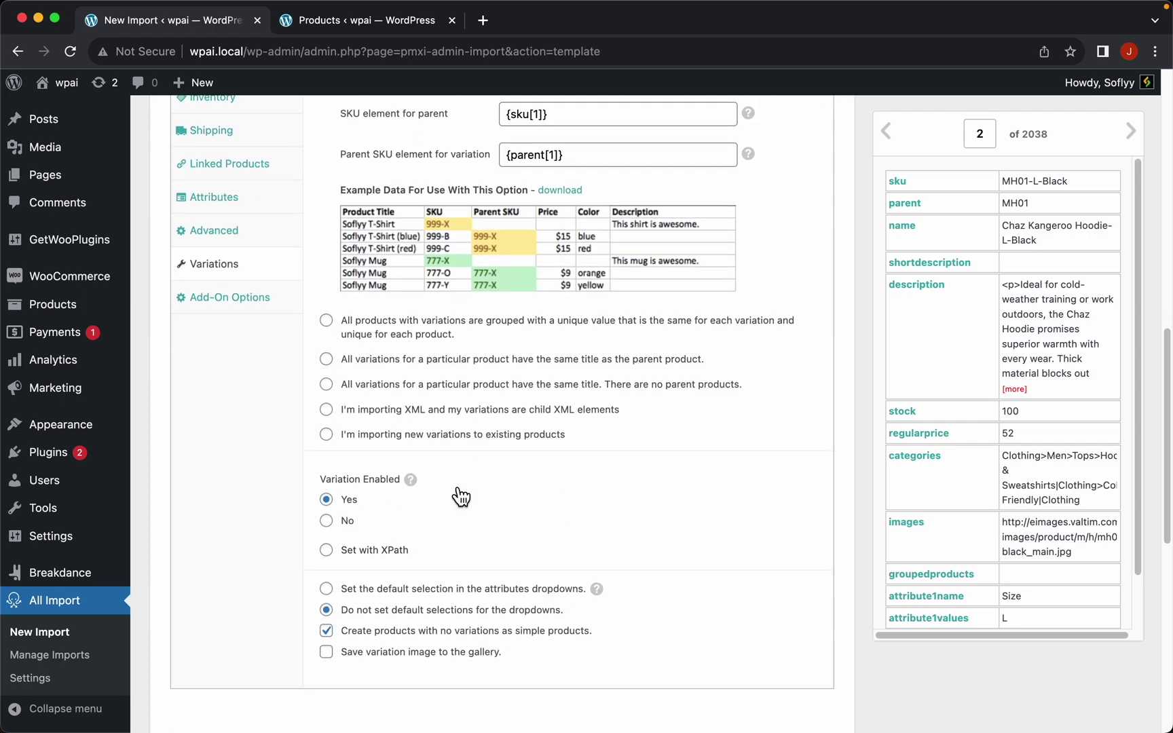
pyautogui.scroll(-3, 461, 498)
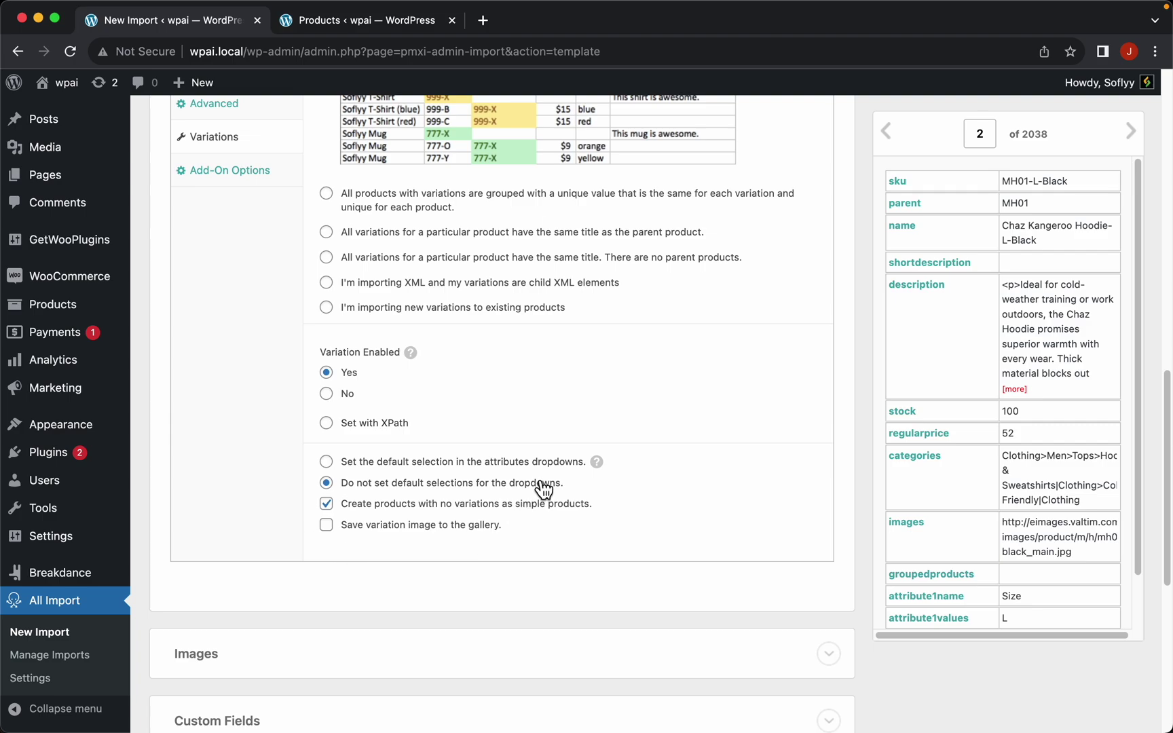
pyautogui.scroll(-9, 543, 489)
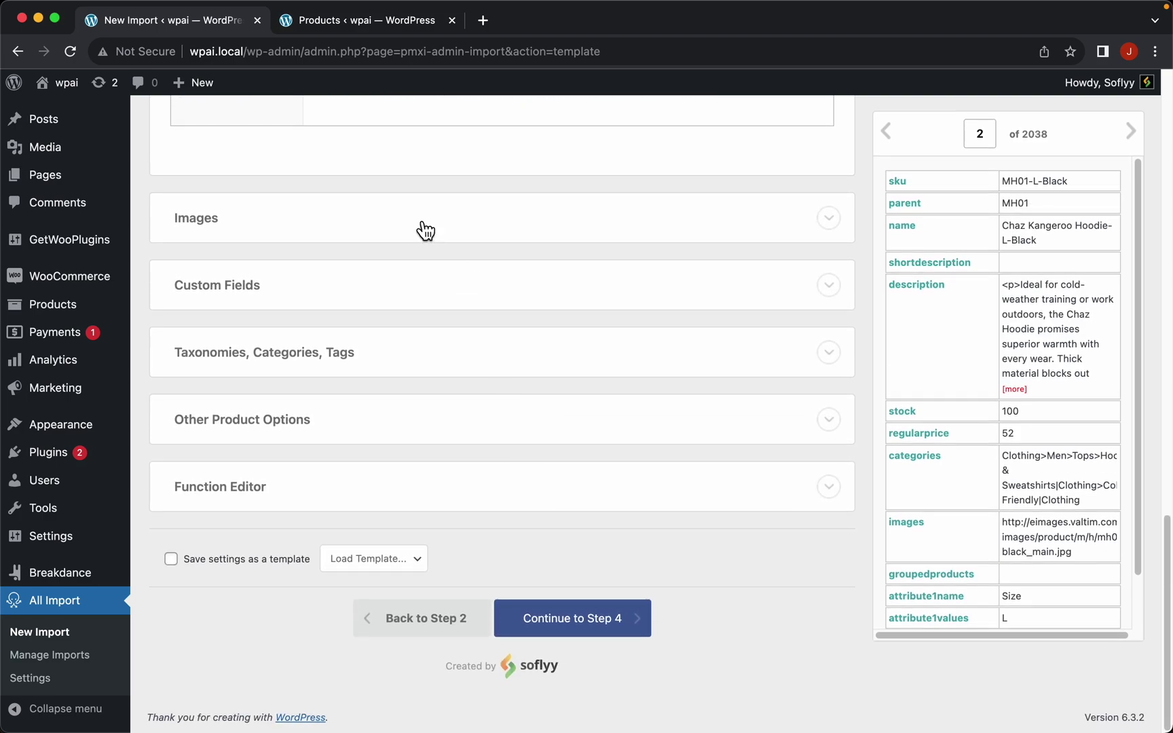
# Map the images element as the source URLs for product images that are downloaded from elsewhere
pyautogui.click(421, 229)
pyautogui.scroll(-2, 474, 331)
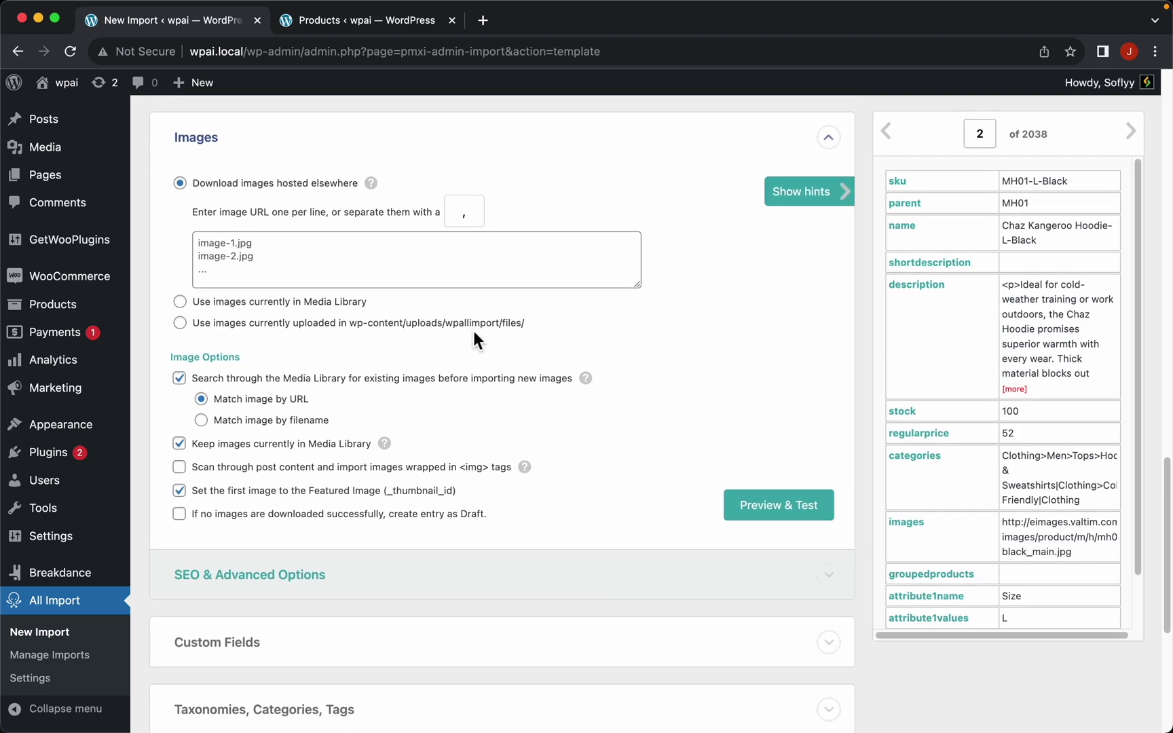
pyautogui.click(301, 255)
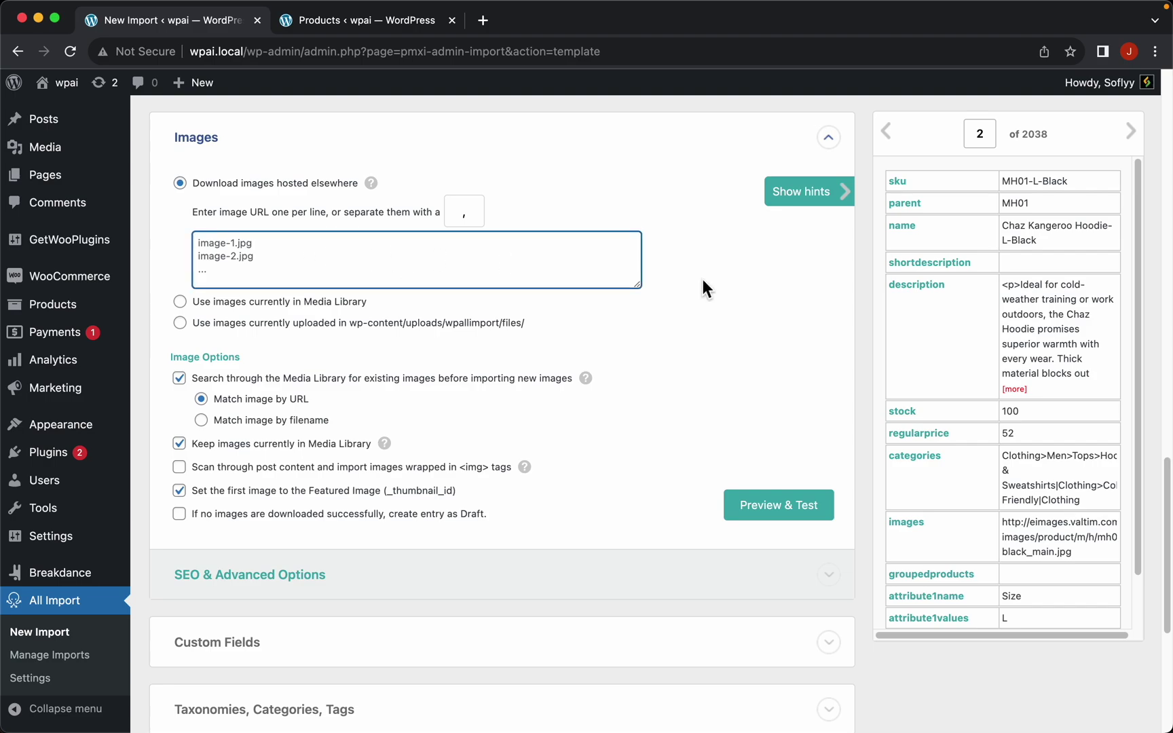
pyautogui.scroll(-2, 950, 469)
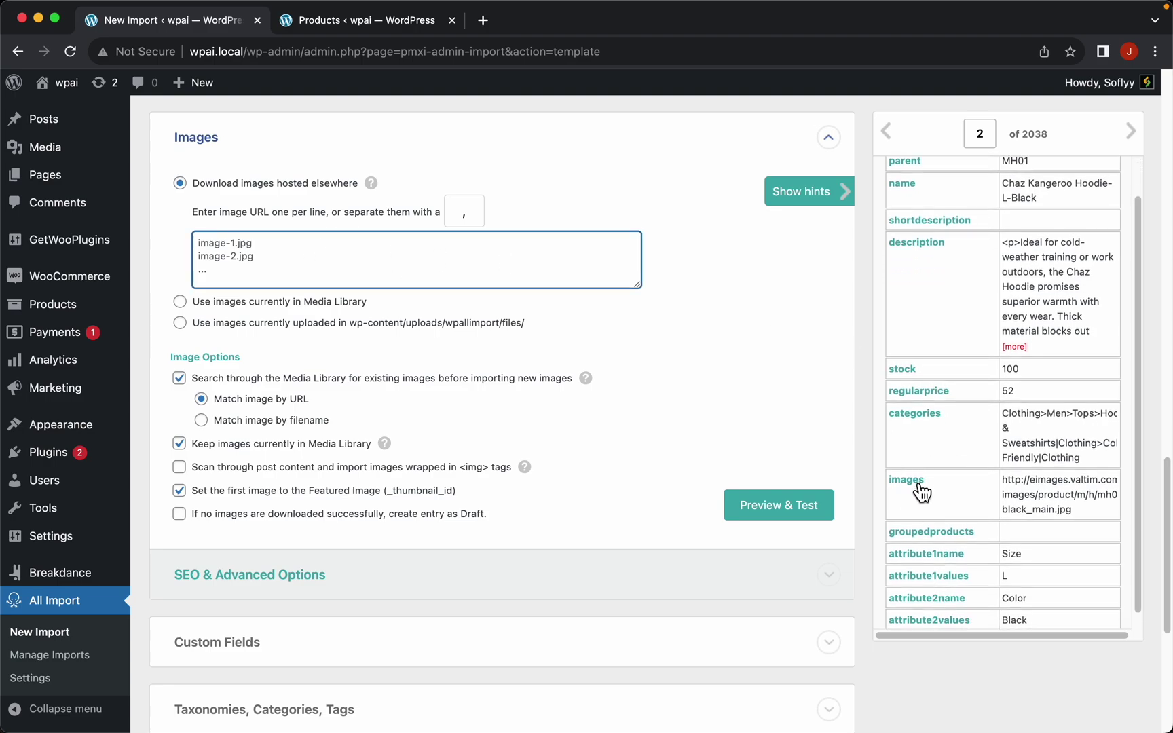
pyautogui.moveTo(920, 487); pyautogui.dragTo(538, 265)
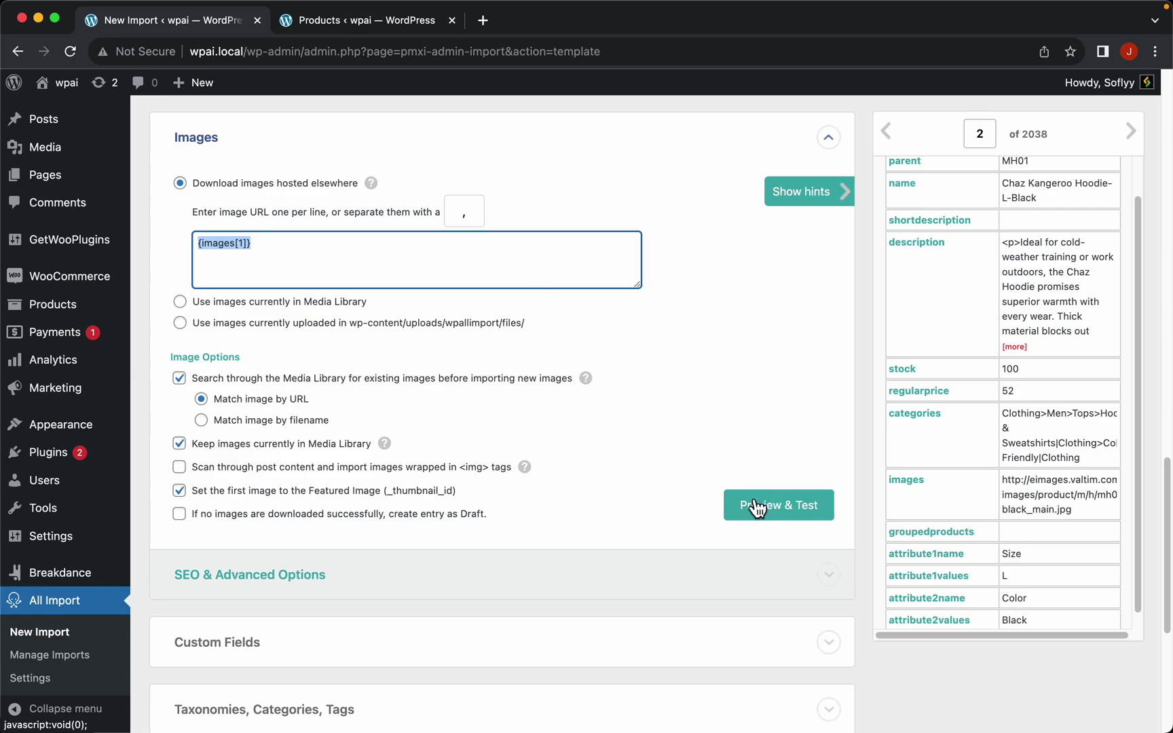
# Preview the image for record 2 and run a test download of it
pyautogui.click(794, 516)
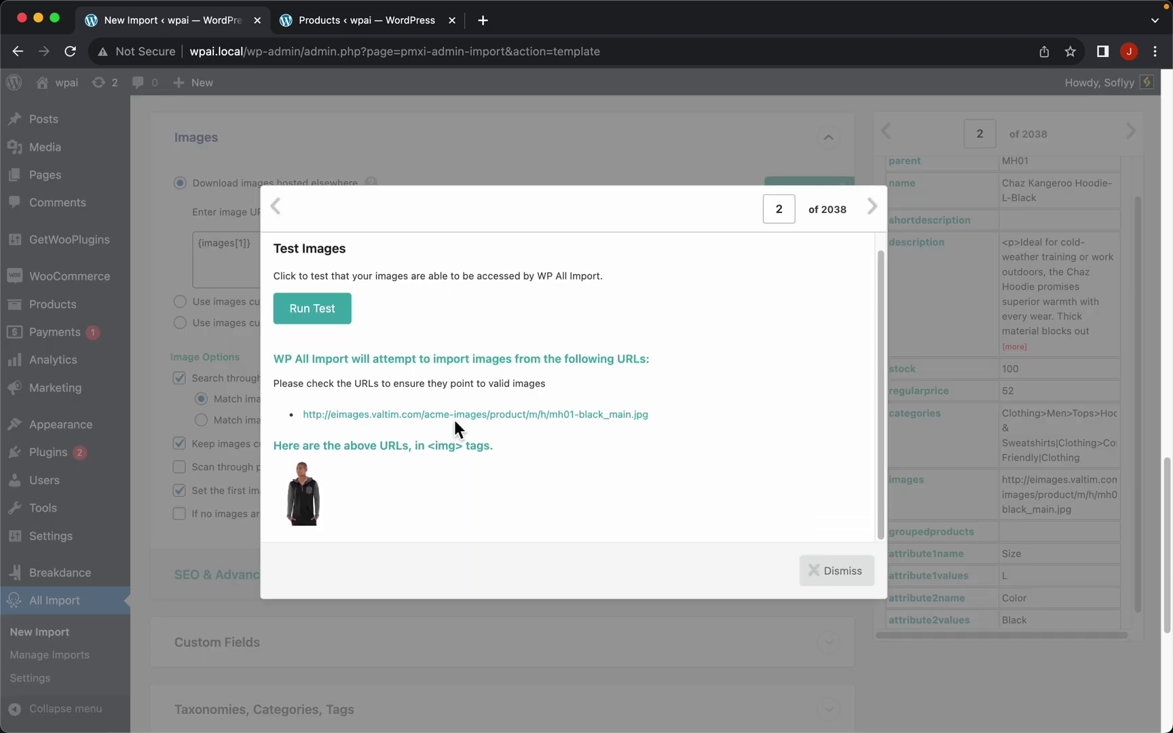
pyautogui.click(323, 318)
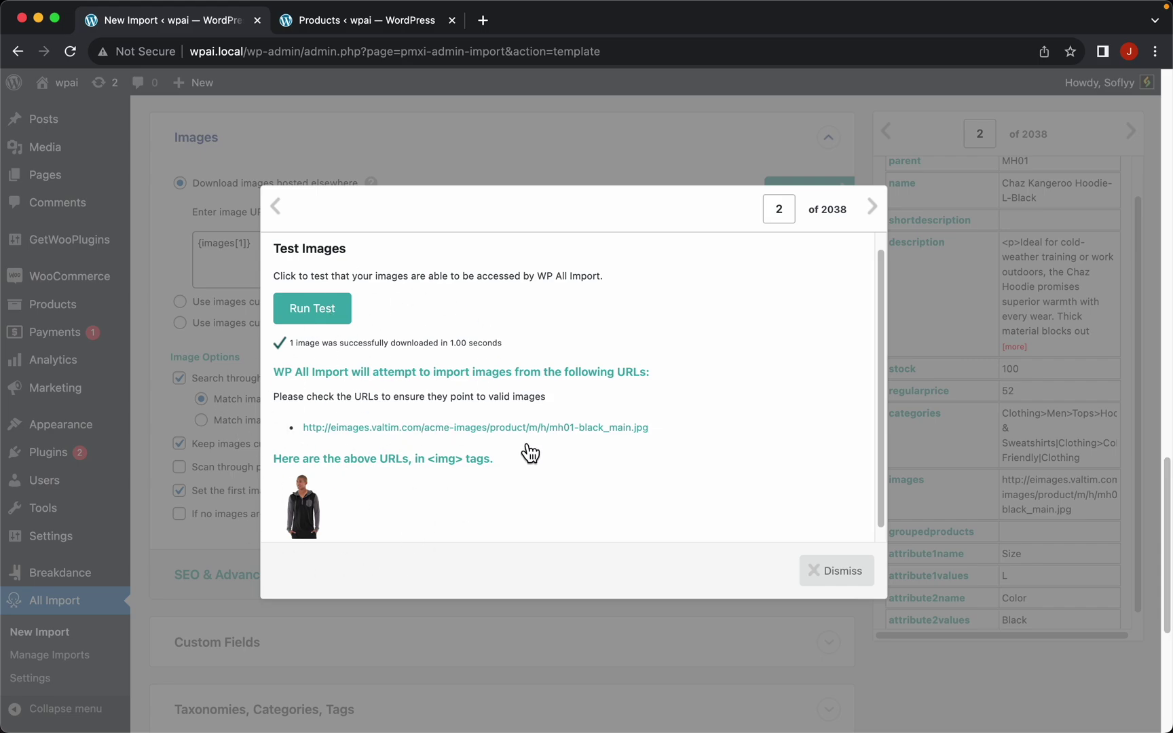
pyautogui.click(840, 573)
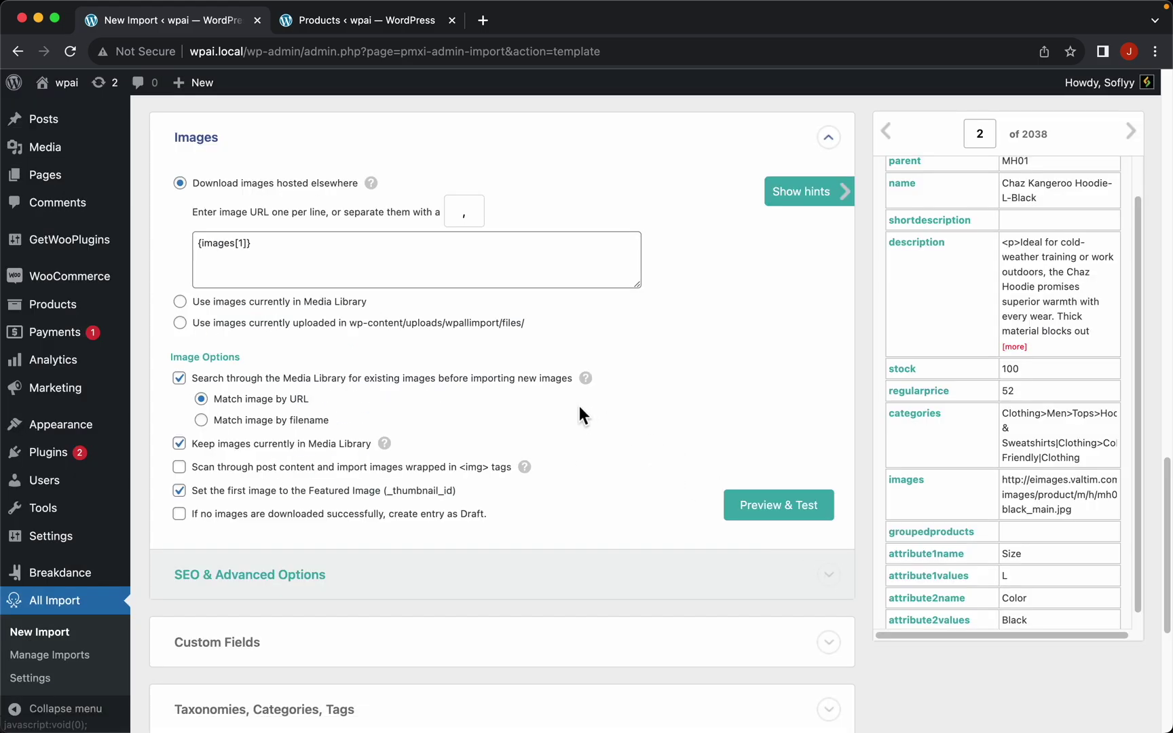
# Review the image options for searching the Media Library for existing images and keeping the images currently in it
pyautogui.scroll(-2, 579, 406)
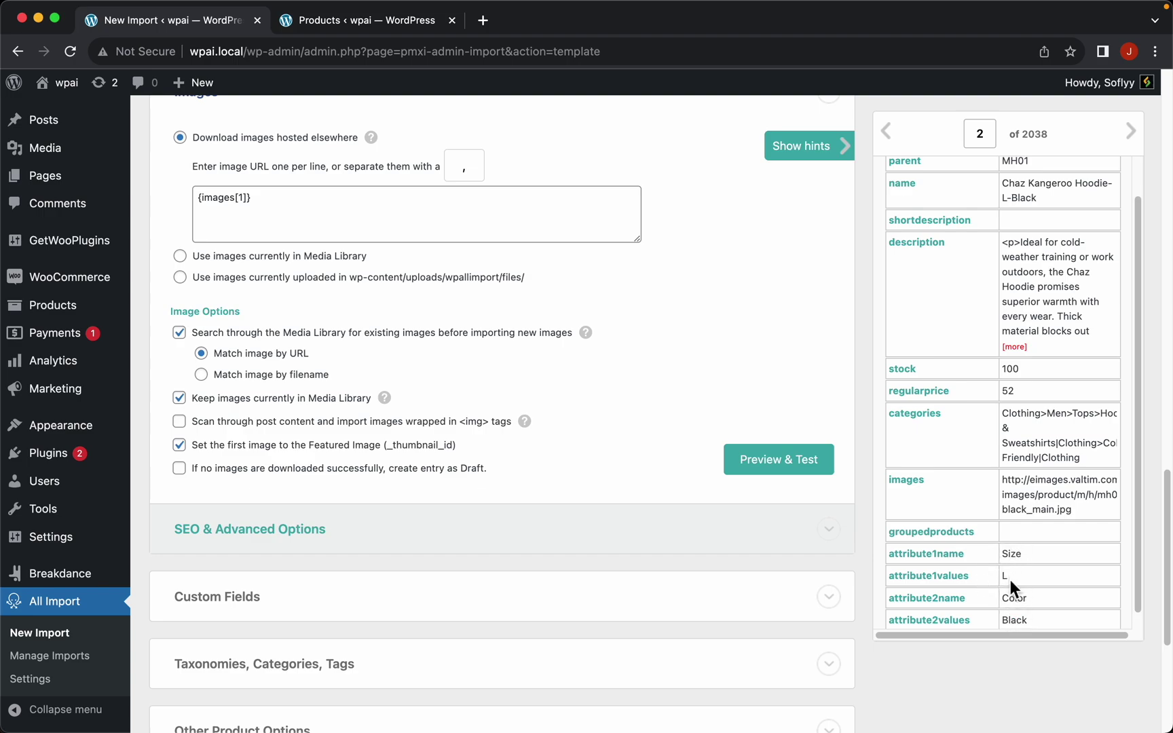
pyautogui.click(179, 332)
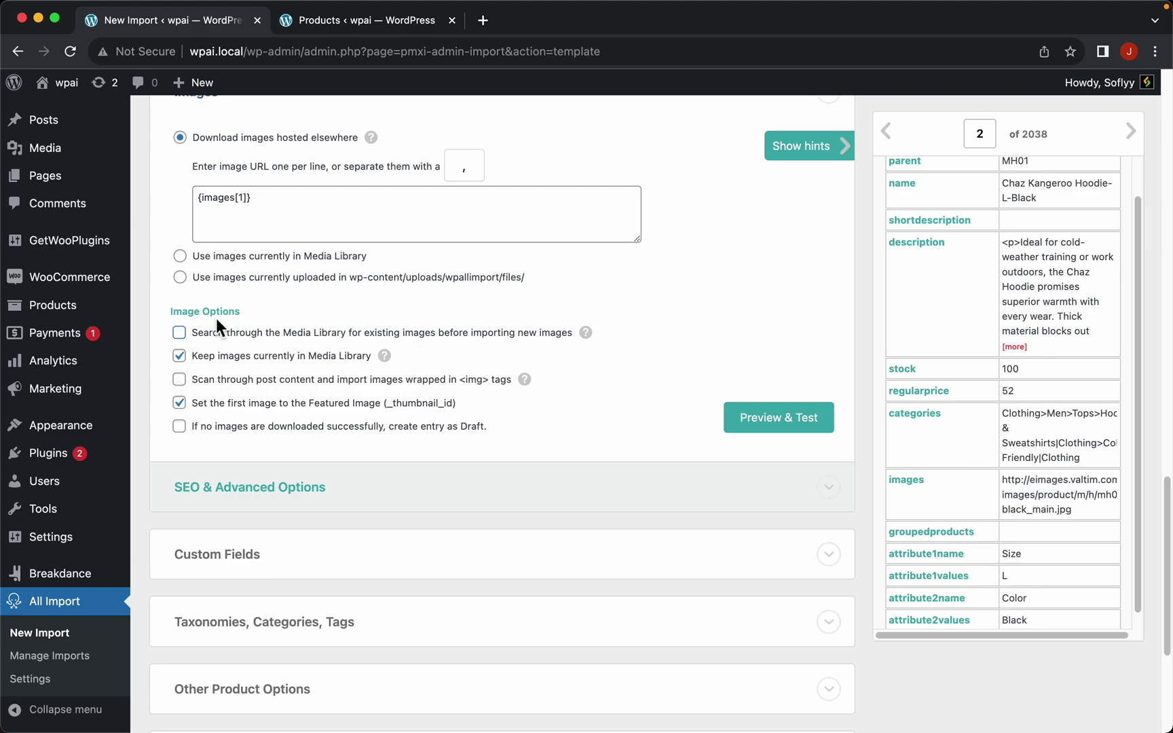
pyautogui.click(187, 331)
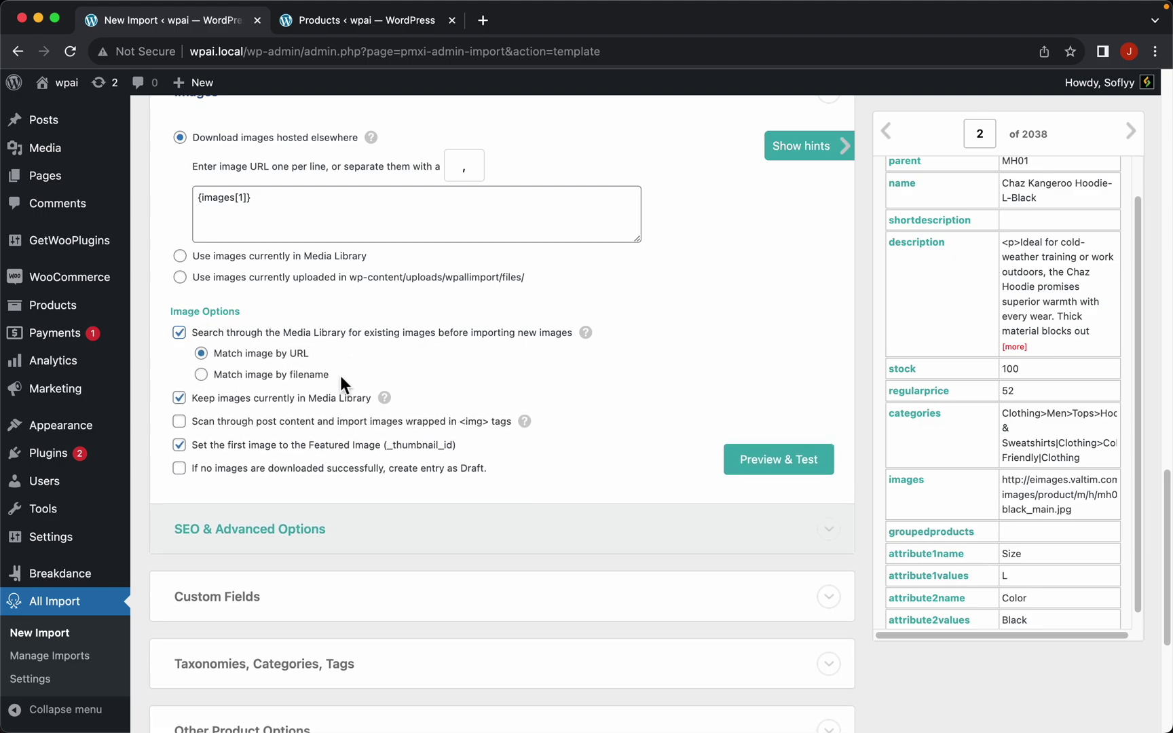
pyautogui.scroll(-2, 340, 376)
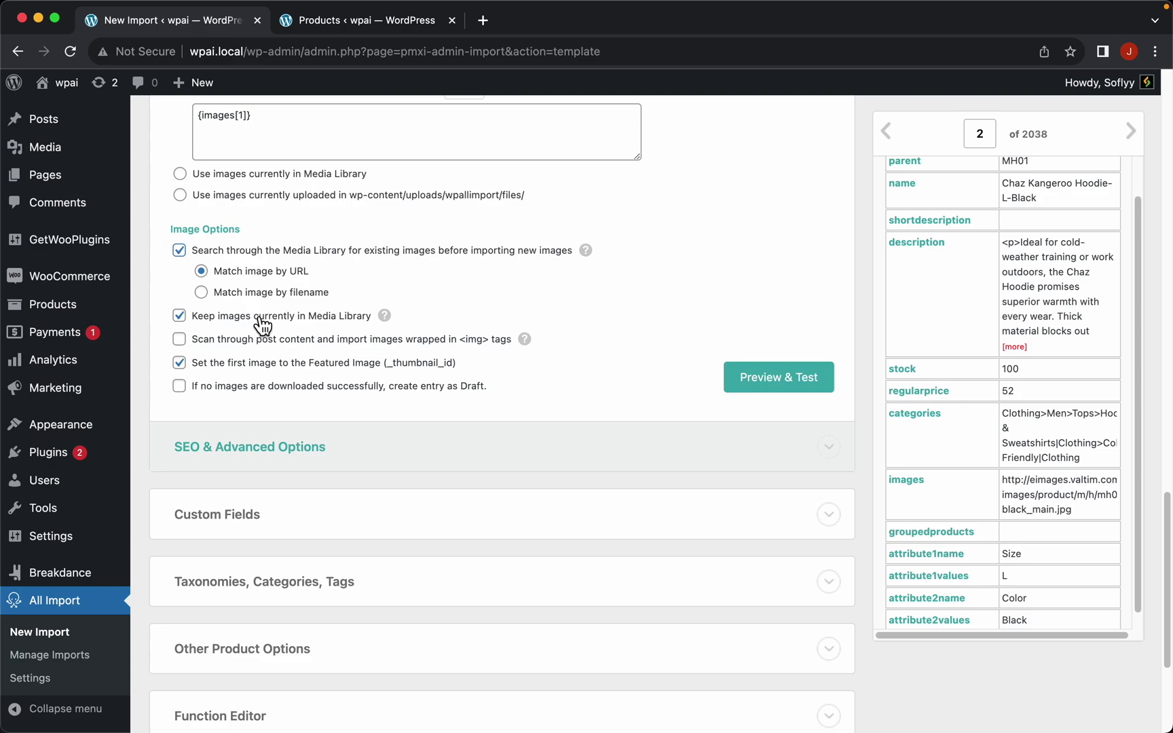
pyautogui.click(336, 322)
pyautogui.click(181, 319)
# Enable product categories for the import and examine the separators used in the record's categories element
pyautogui.scroll(-5, 605, 394)
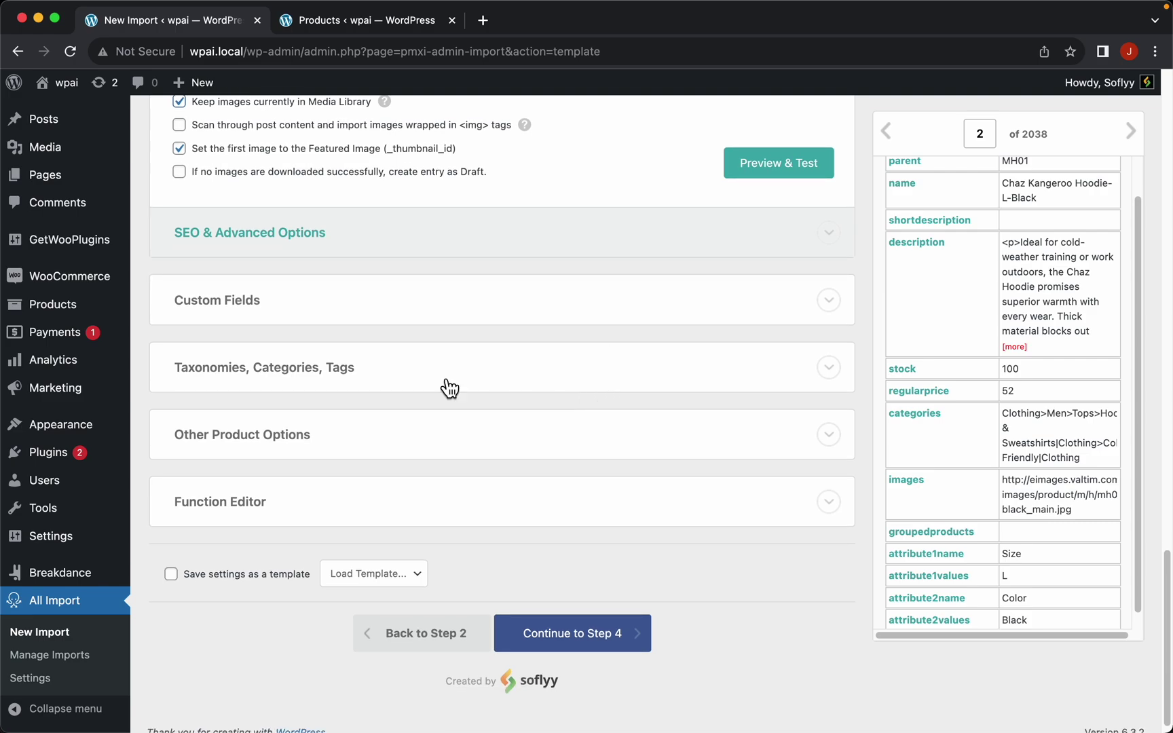
pyautogui.click(360, 382)
pyautogui.scroll(-2, 458, 438)
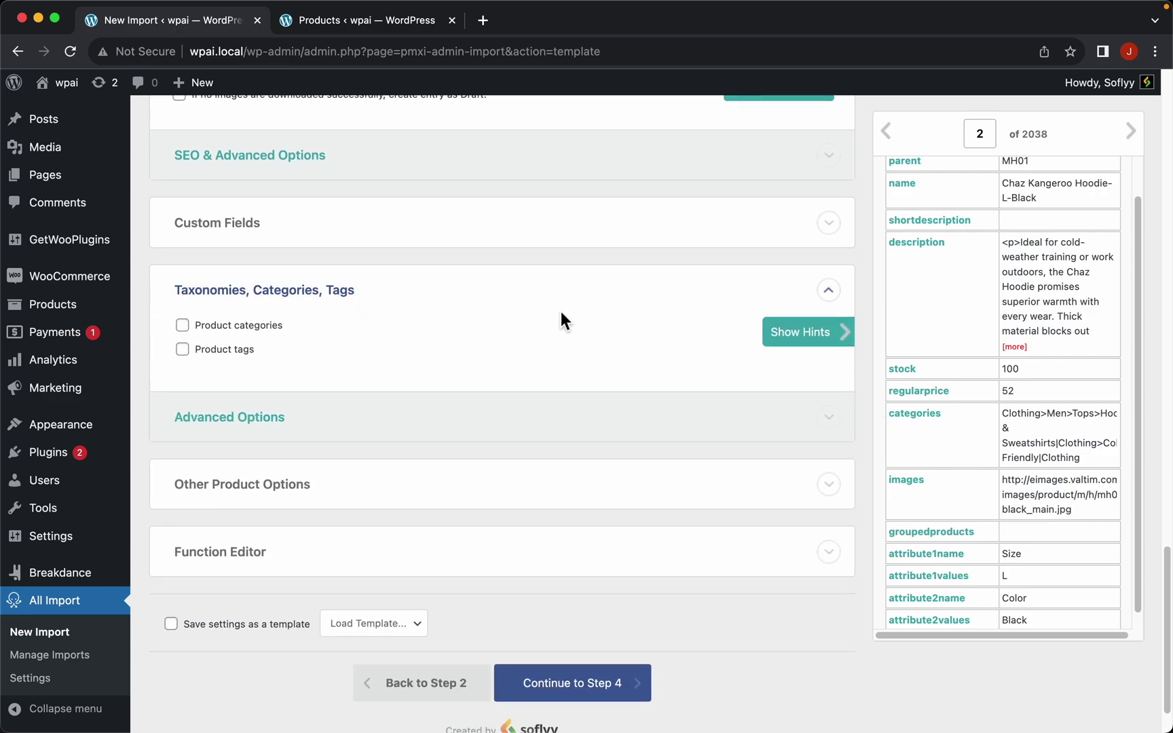
pyautogui.click(194, 329)
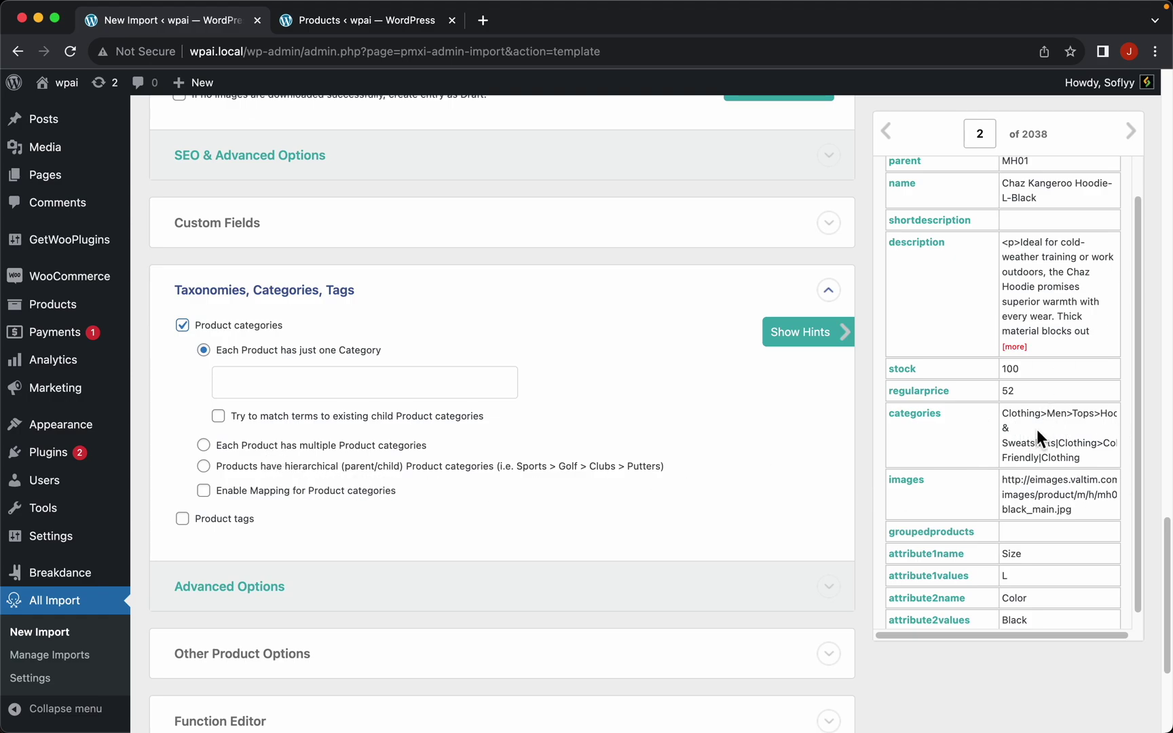
pyautogui.scroll(5, 1036, 434)
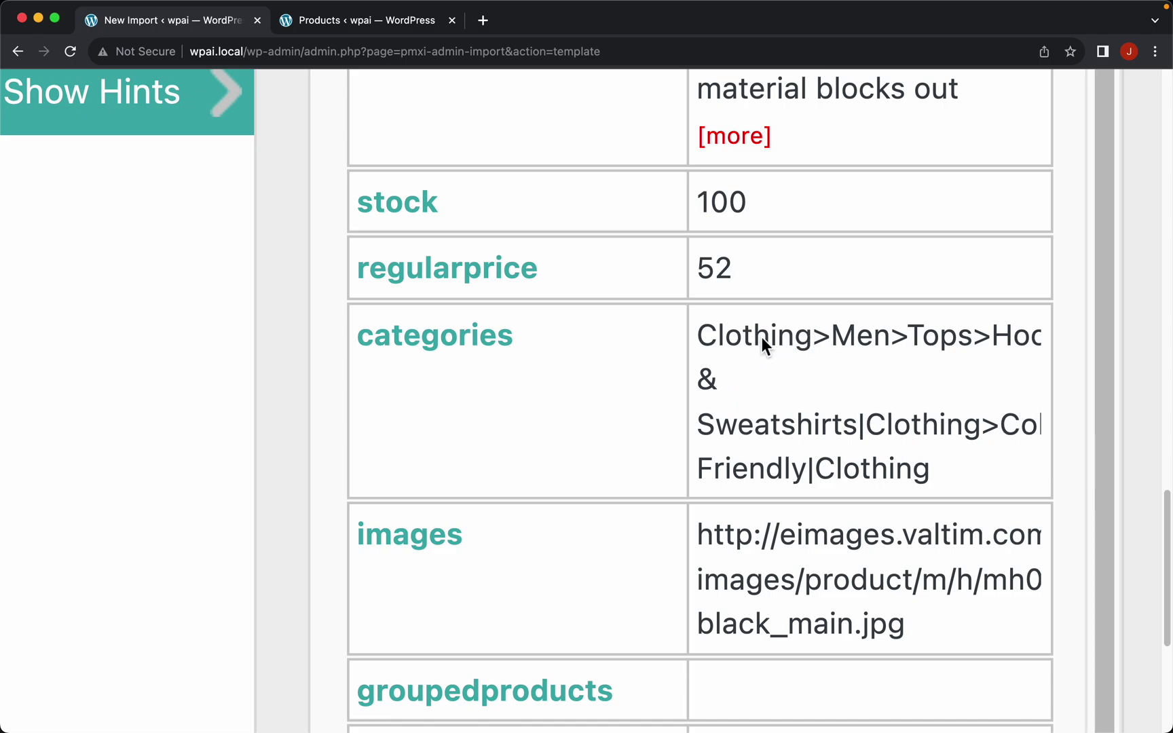
pyautogui.doubleClick(861, 427)
pyautogui.scroll(-5, 833, 421)
pyautogui.scroll(-2, 833, 421)
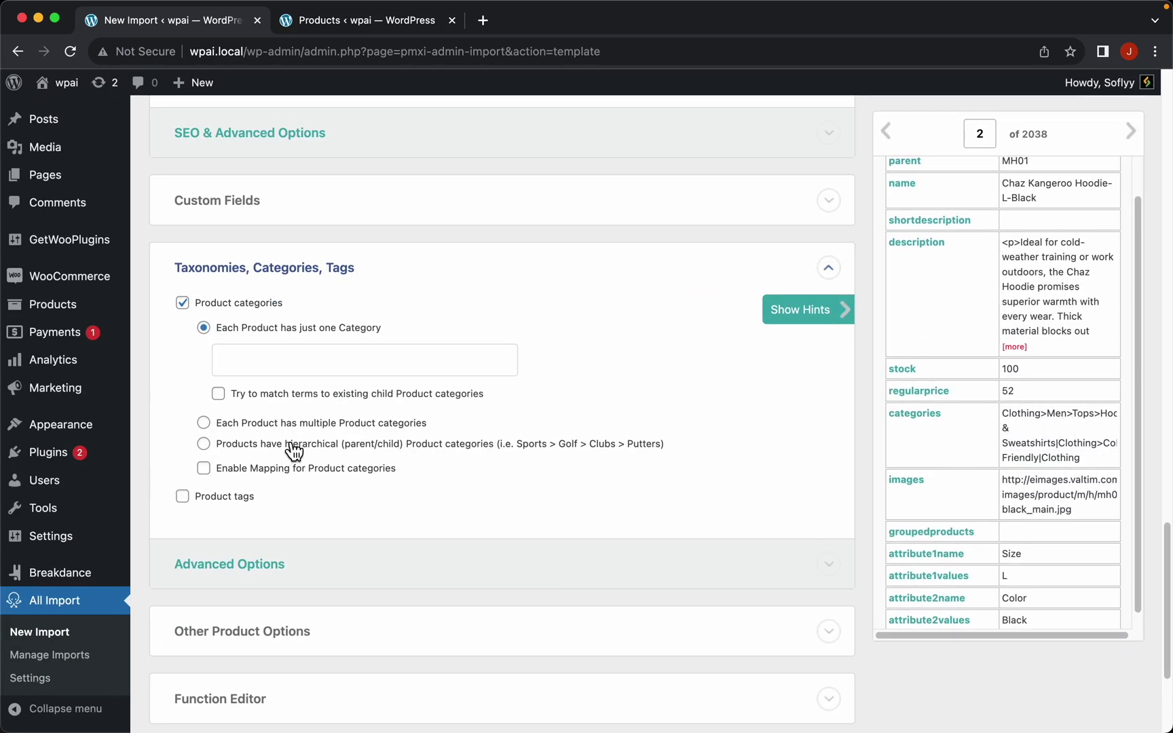
# Set product categories as hierarchical, with the categories element holding the entire hierarchy
pyautogui.click(249, 447)
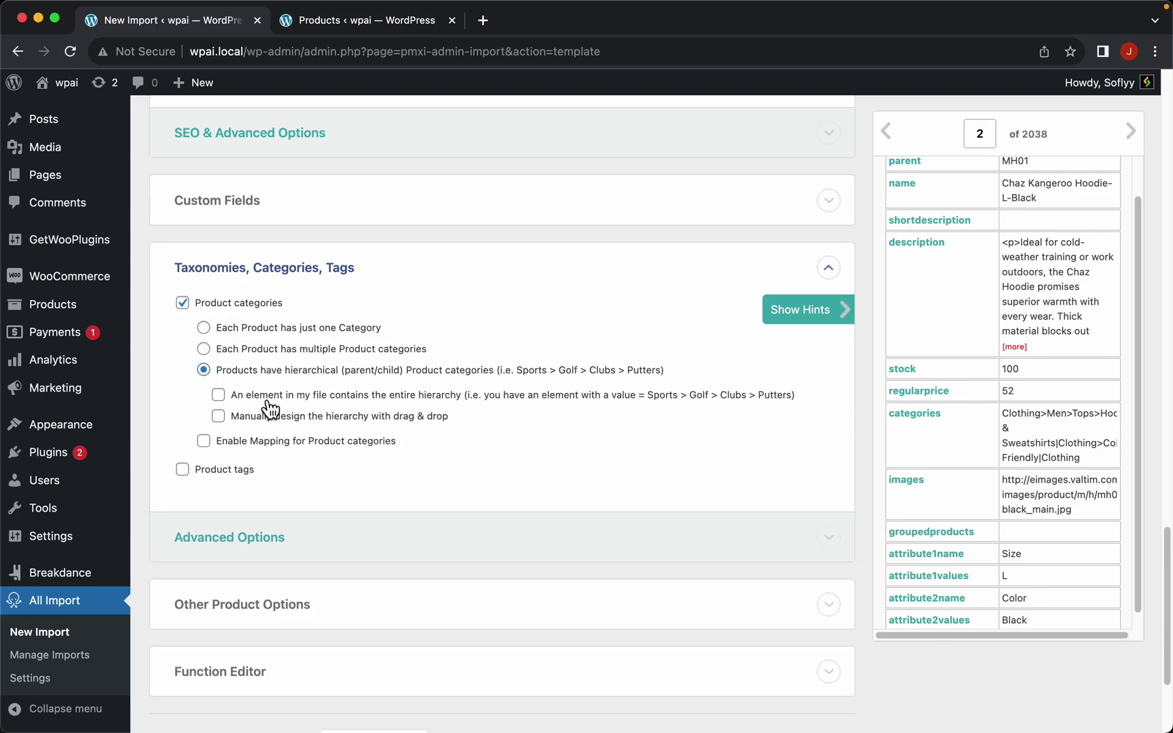
pyautogui.click(274, 402)
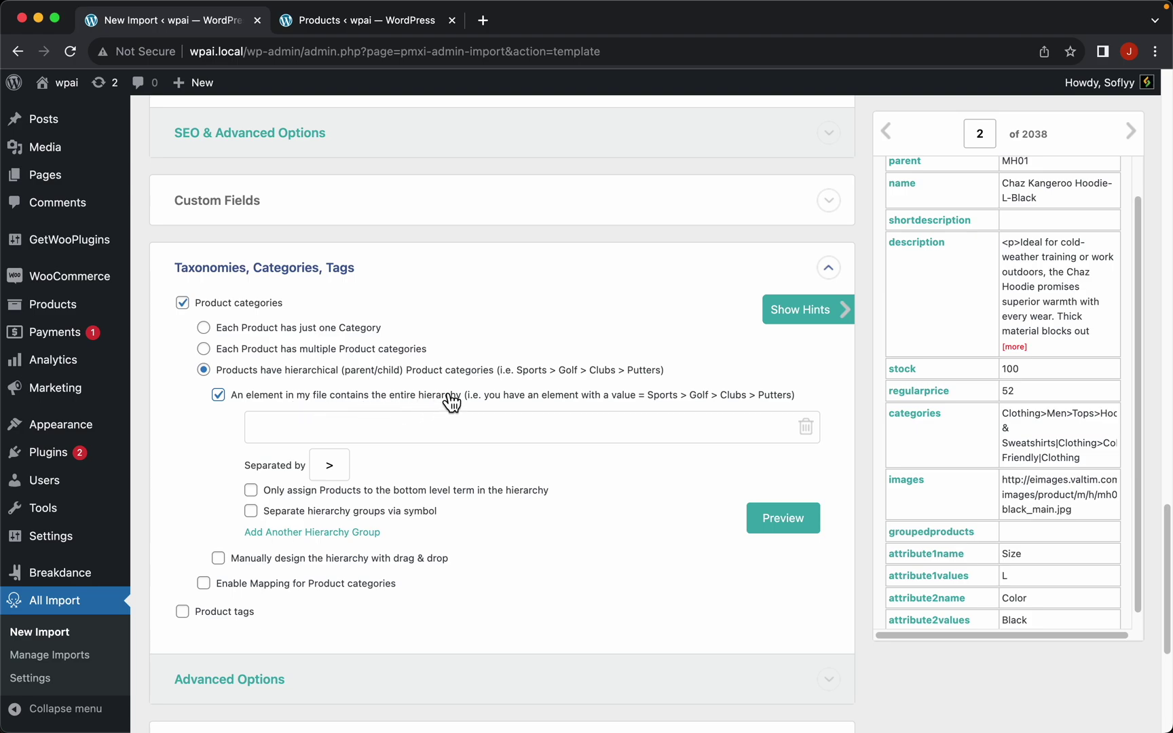
pyautogui.moveTo(922, 426); pyautogui.dragTo(641, 422)
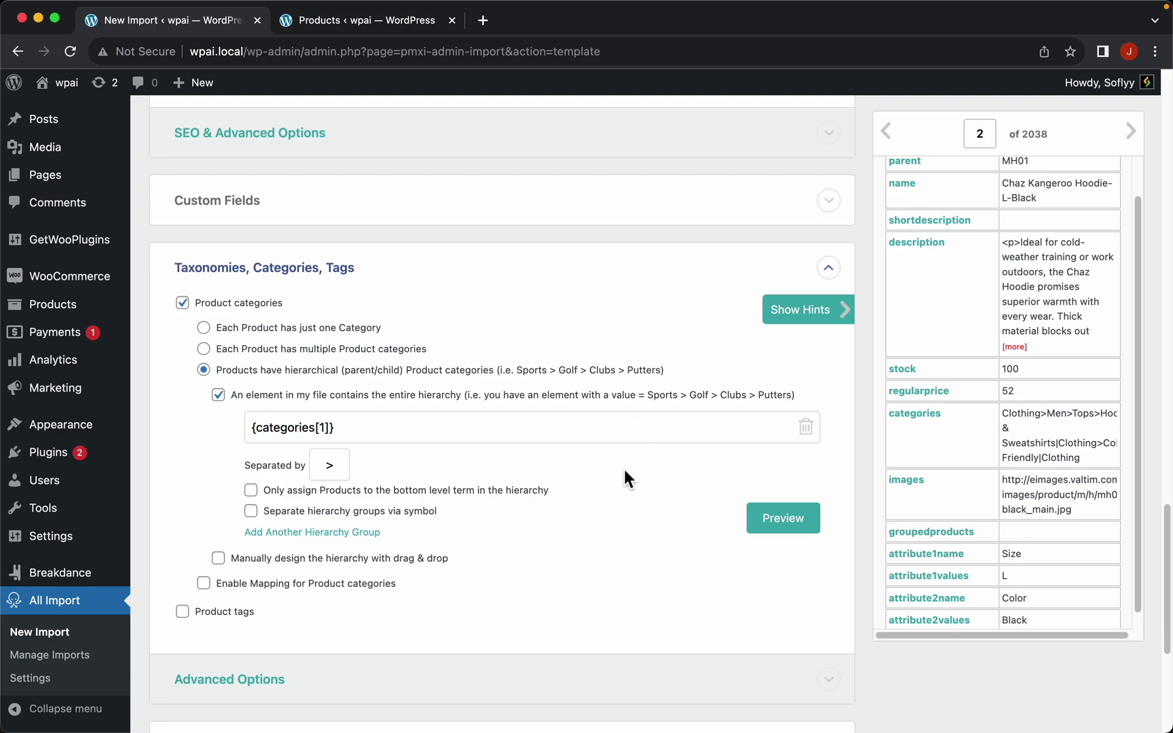
# Preview the category hierarchy for record 2 and examine how the pipe-joined terms are nested
pyautogui.click(786, 528)
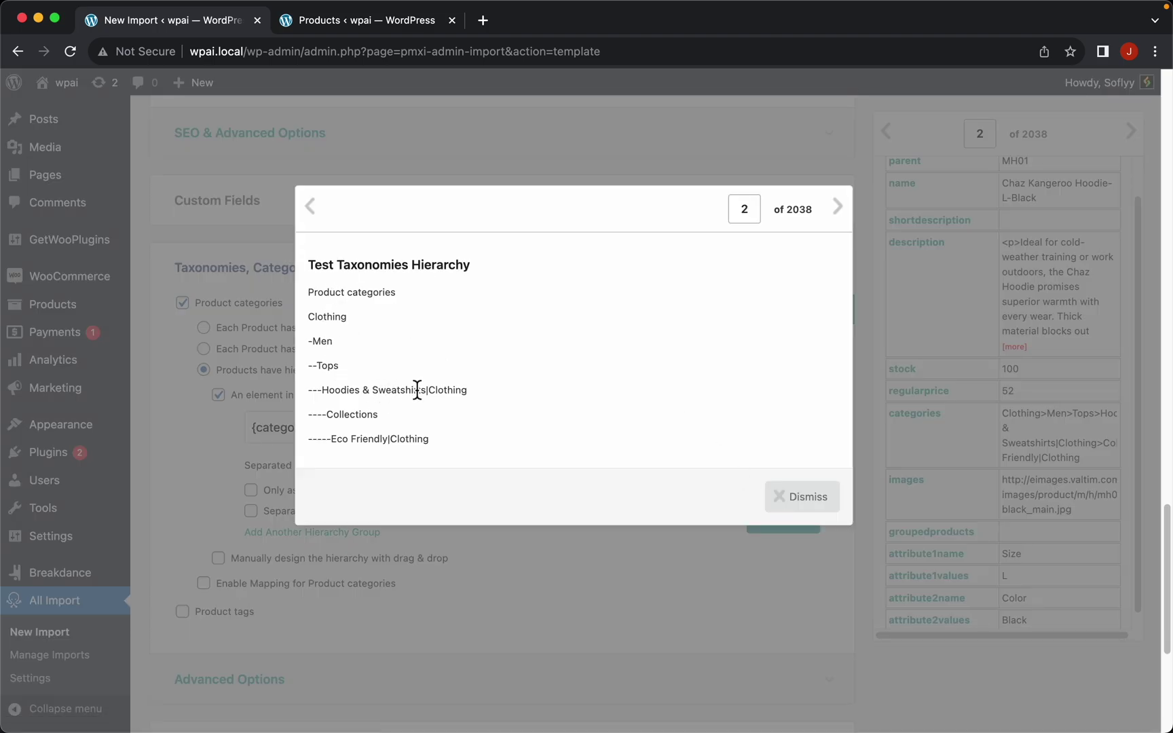
pyautogui.scroll(5, 416, 391)
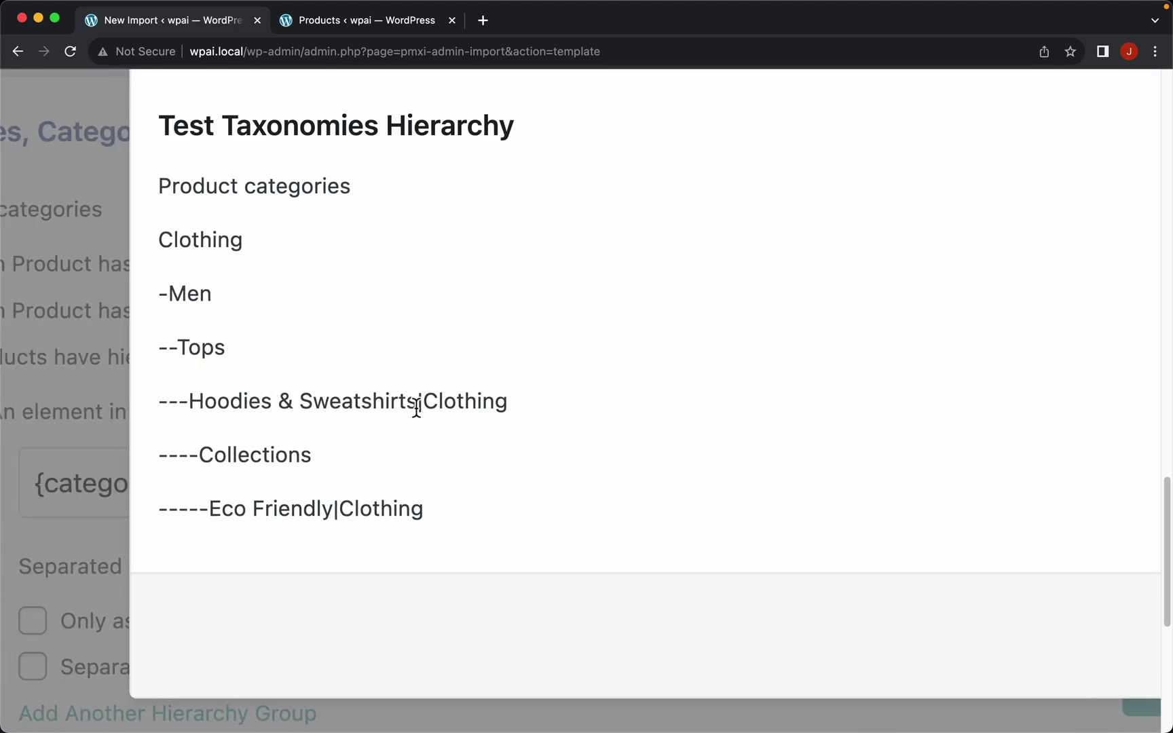
pyautogui.moveTo(419, 401); pyautogui.dragTo(518, 408)
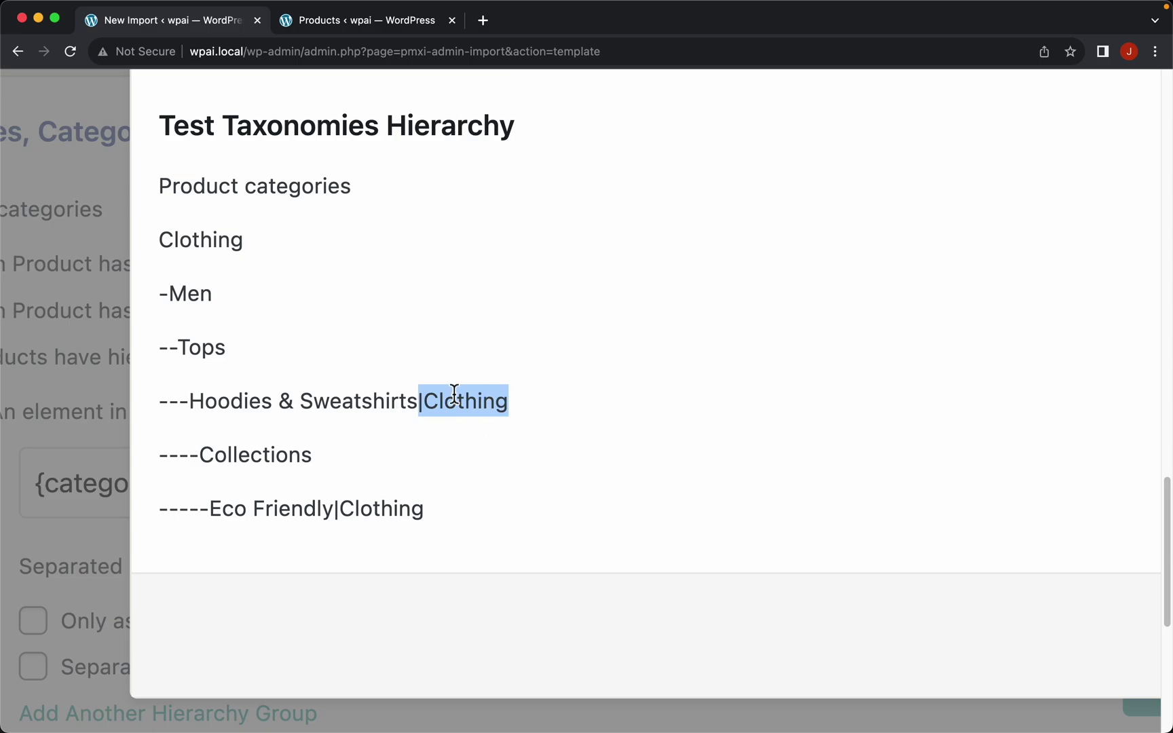
pyautogui.scroll(-5, 453, 393)
pyautogui.click(828, 512)
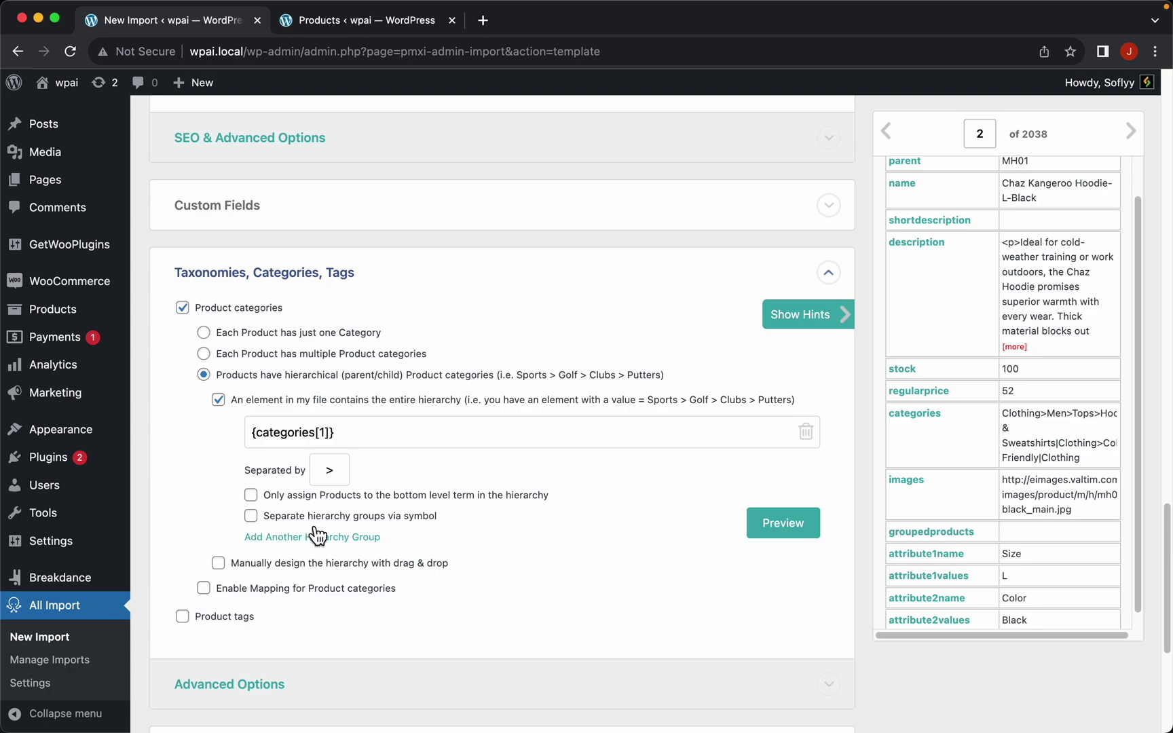
# Separate the category hierarchy groups via the | symbol and preview the hierarchy again
pyautogui.click(251, 517)
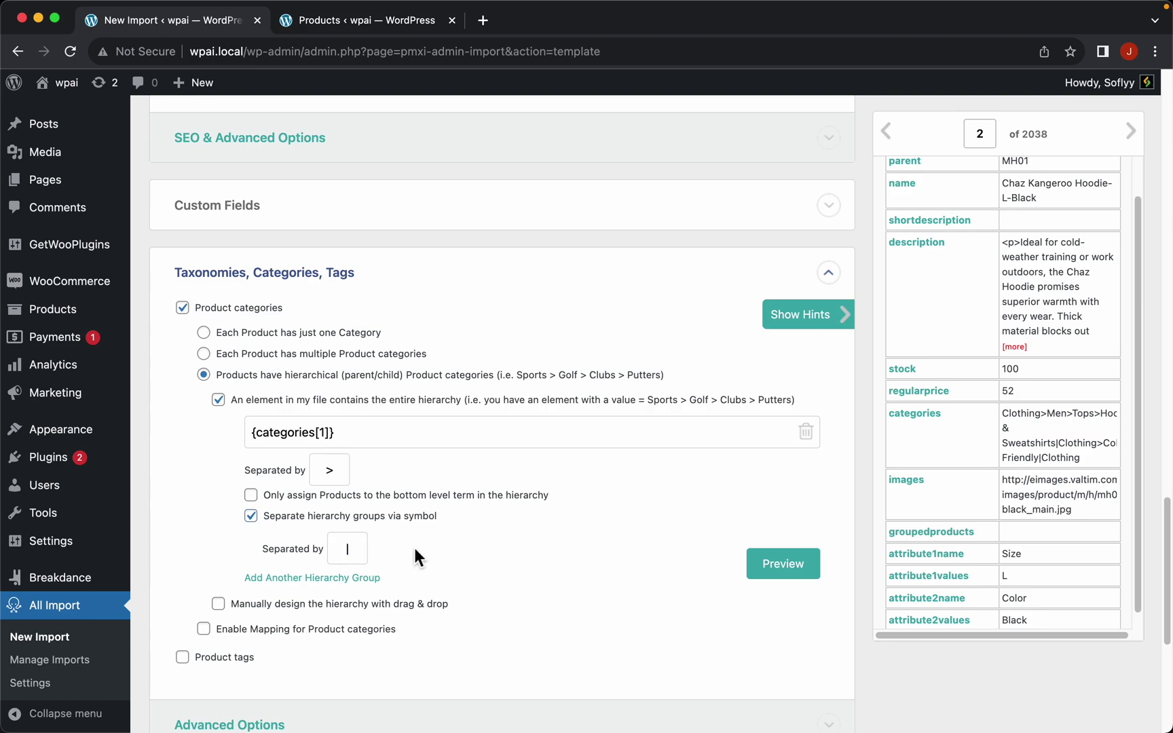
pyautogui.write(';')
pyautogui.click(781, 564)
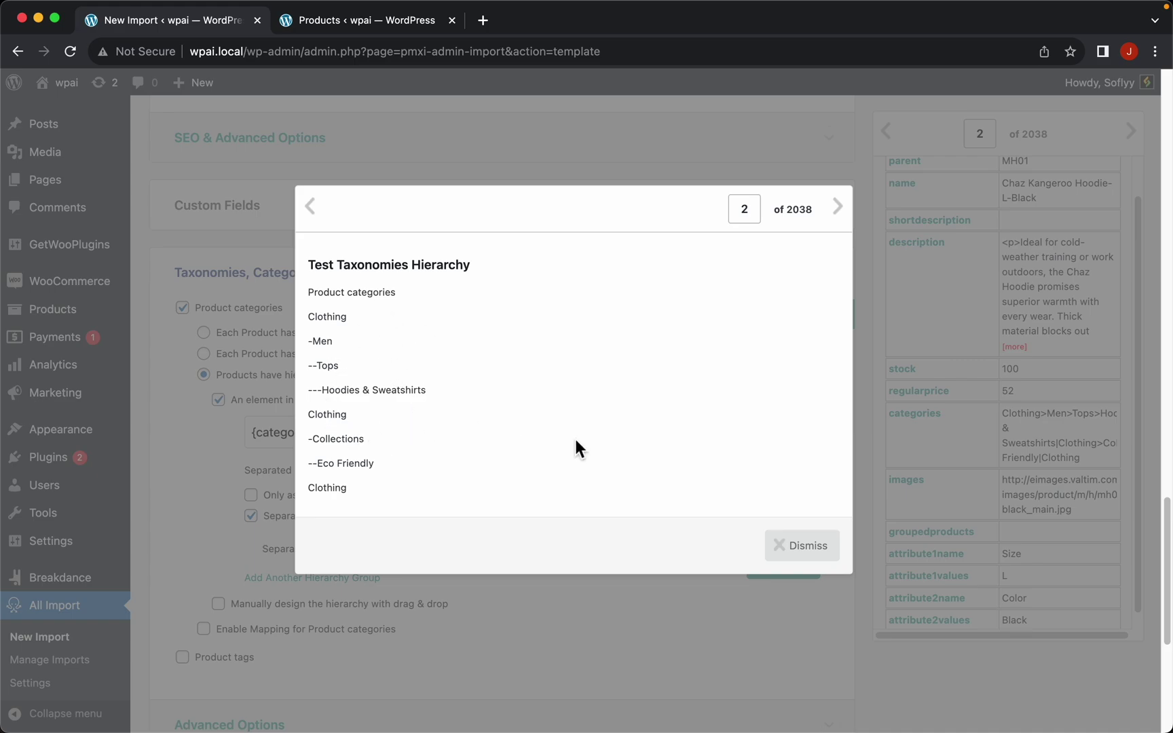
pyautogui.click(808, 547)
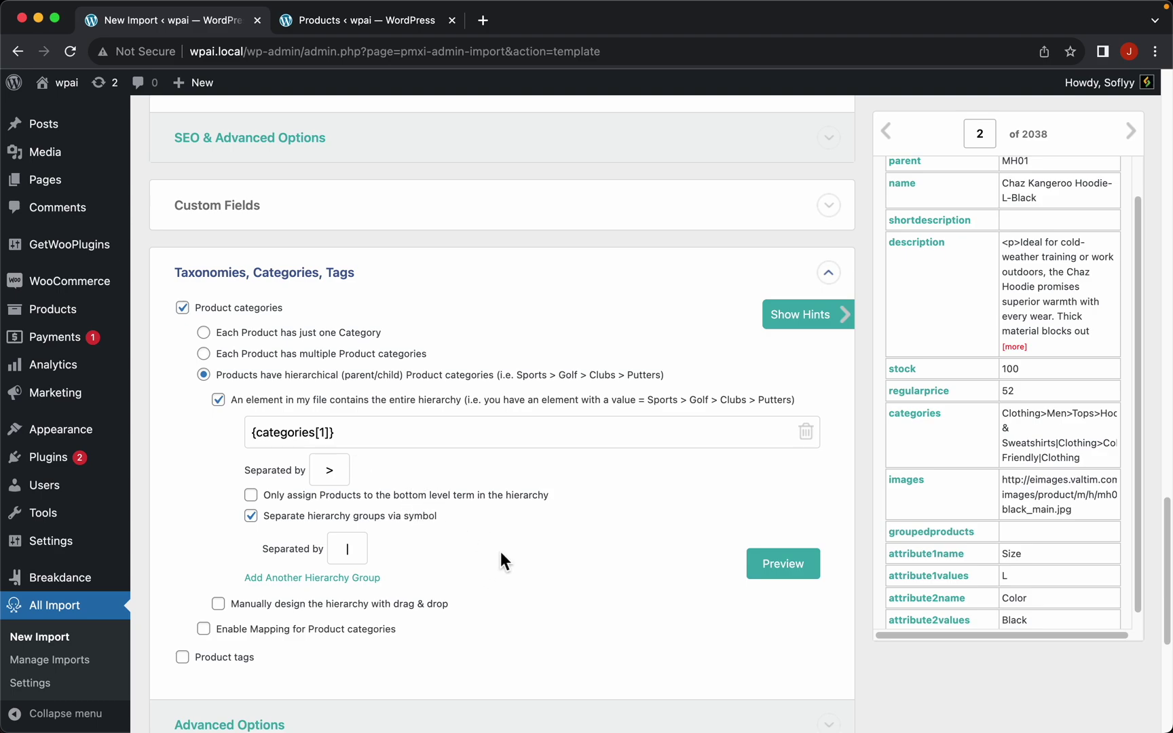
# Review the other product options, including post status, dates, comments, slug and author, and check the function editor section
pyautogui.scroll(-3, 501, 551)
pyautogui.scroll(-1, 506, 563)
pyautogui.scroll(-3, 501, 553)
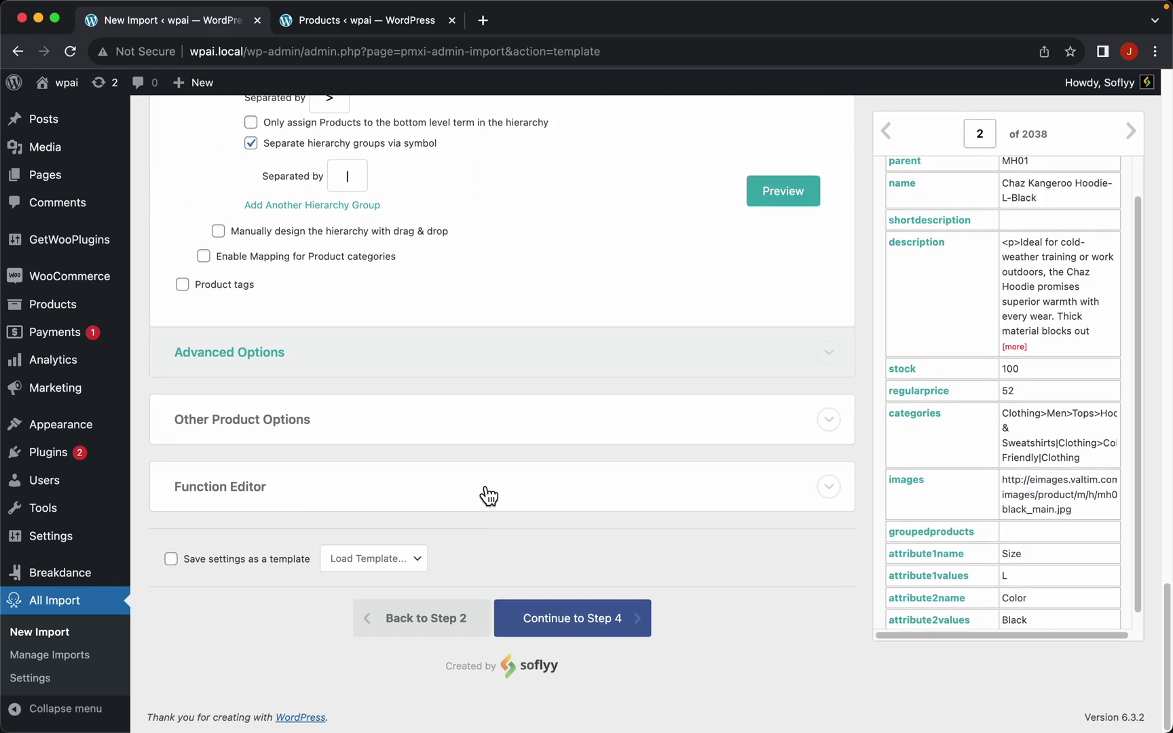
pyautogui.click(293, 440)
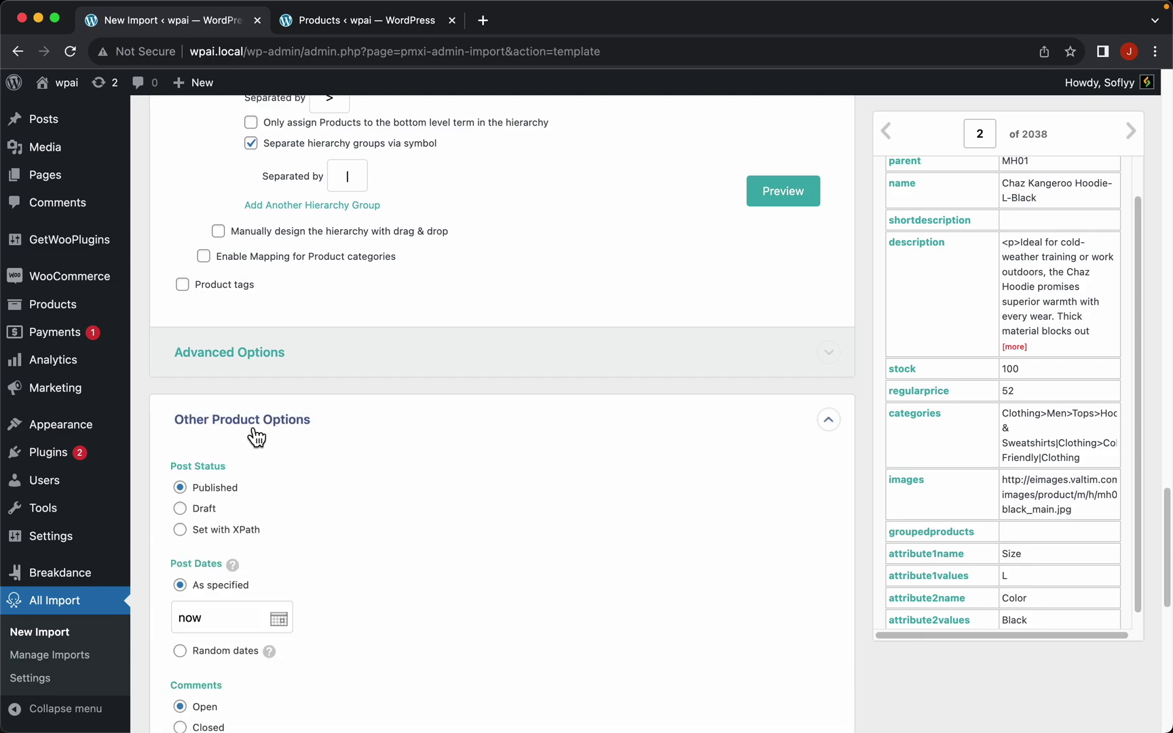
pyautogui.scroll(-9, 349, 529)
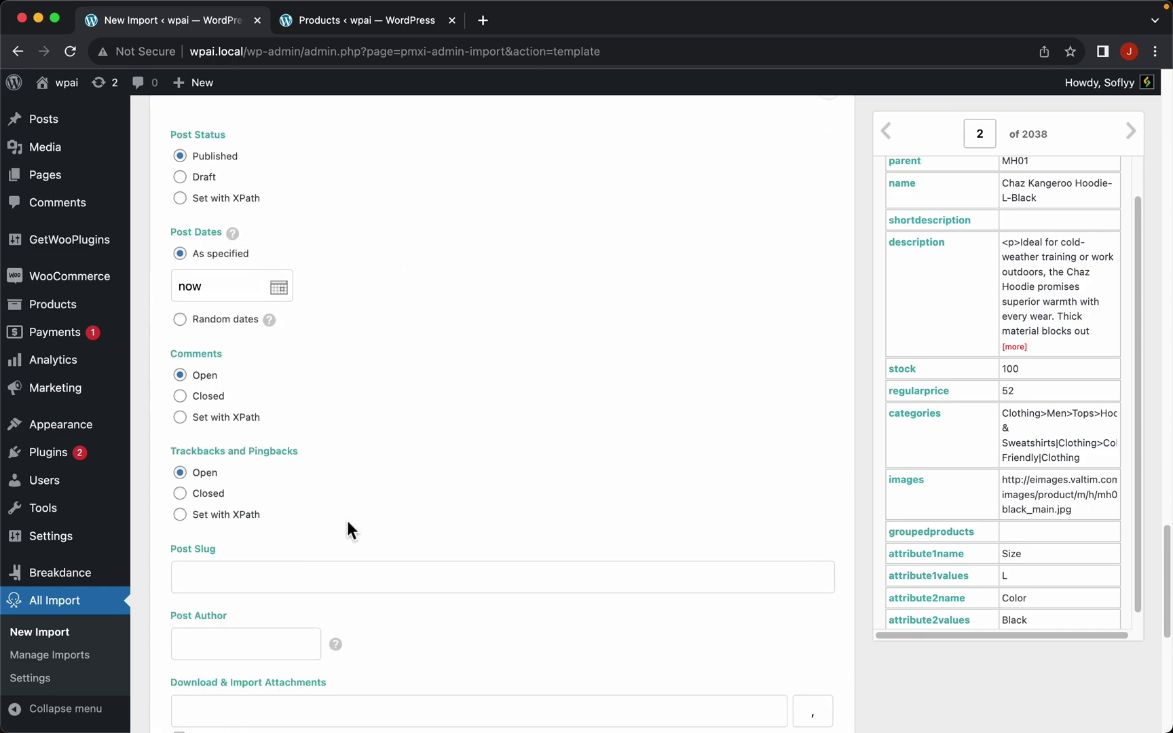
pyautogui.scroll(4, 362, 332)
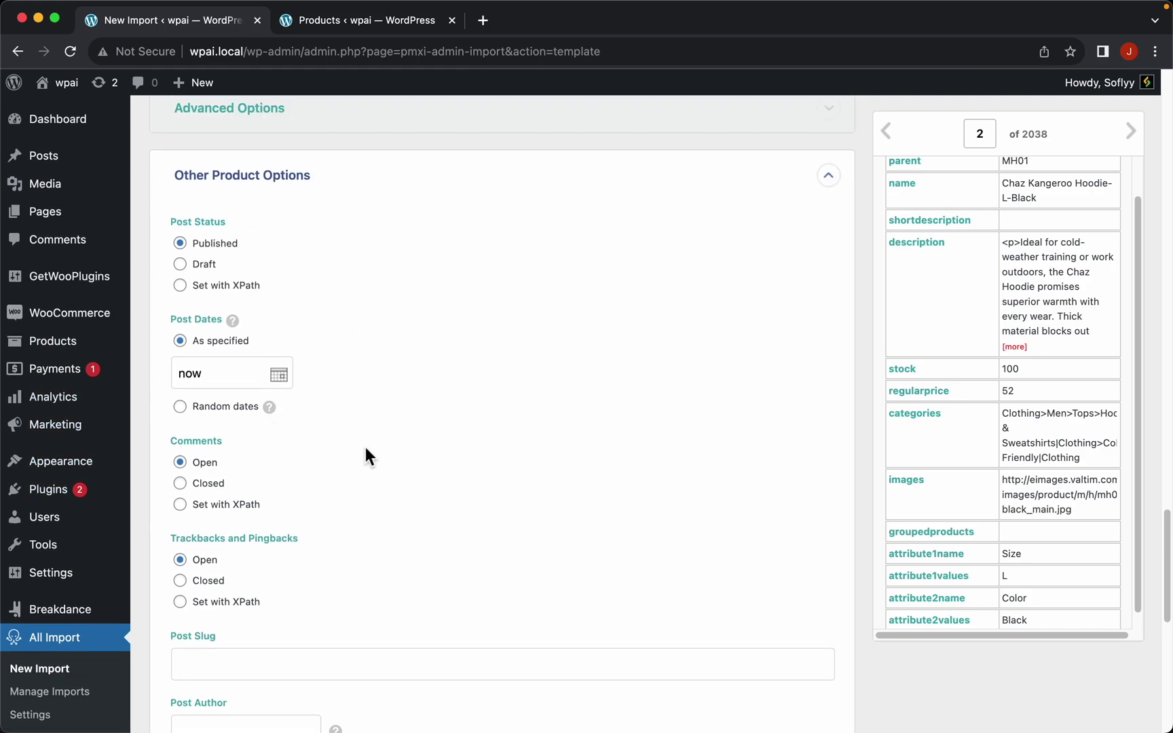
pyautogui.scroll(-1, 374, 456)
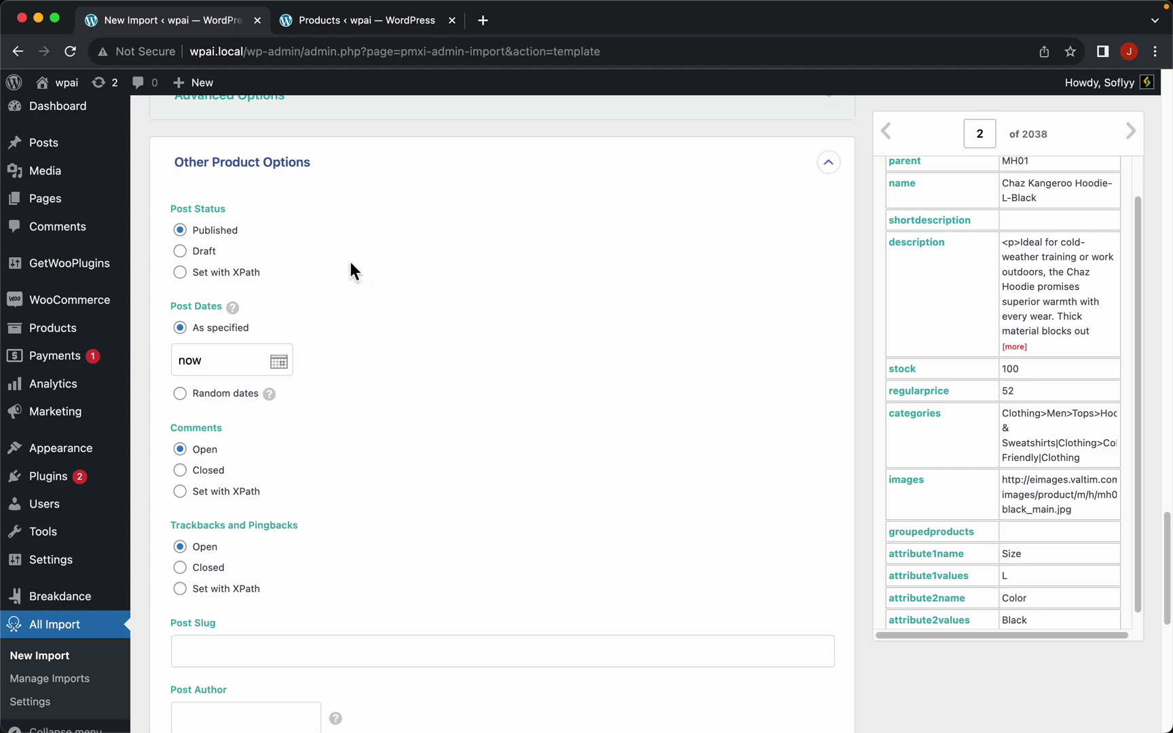
pyautogui.click(289, 177)
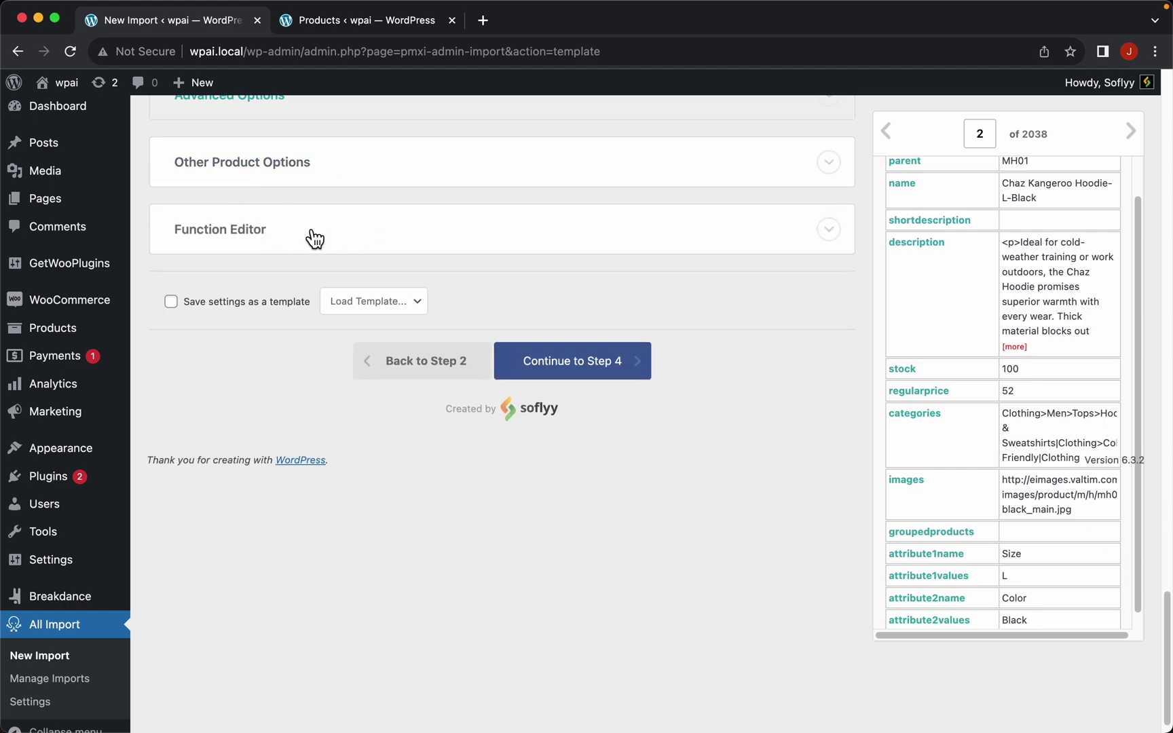
pyautogui.click(293, 246)
# Continue to the import settings, auto-detect the unique identifier, and examine its name element
pyautogui.click(608, 378)
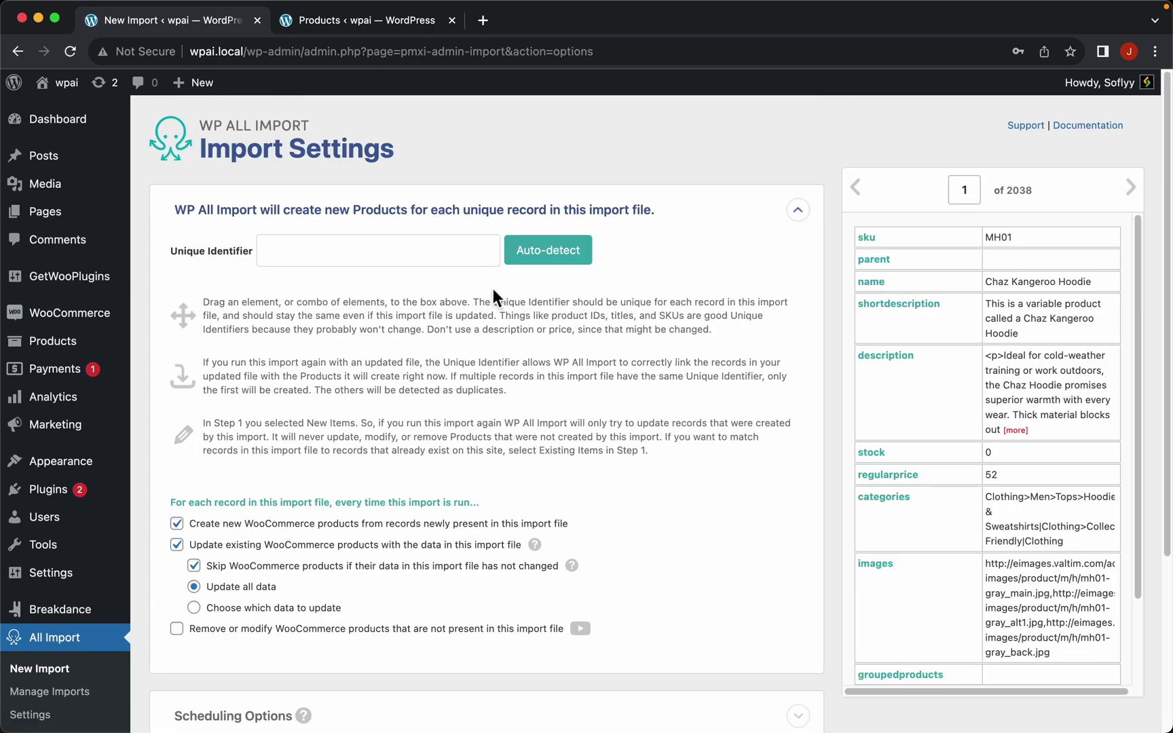
pyautogui.click(563, 265)
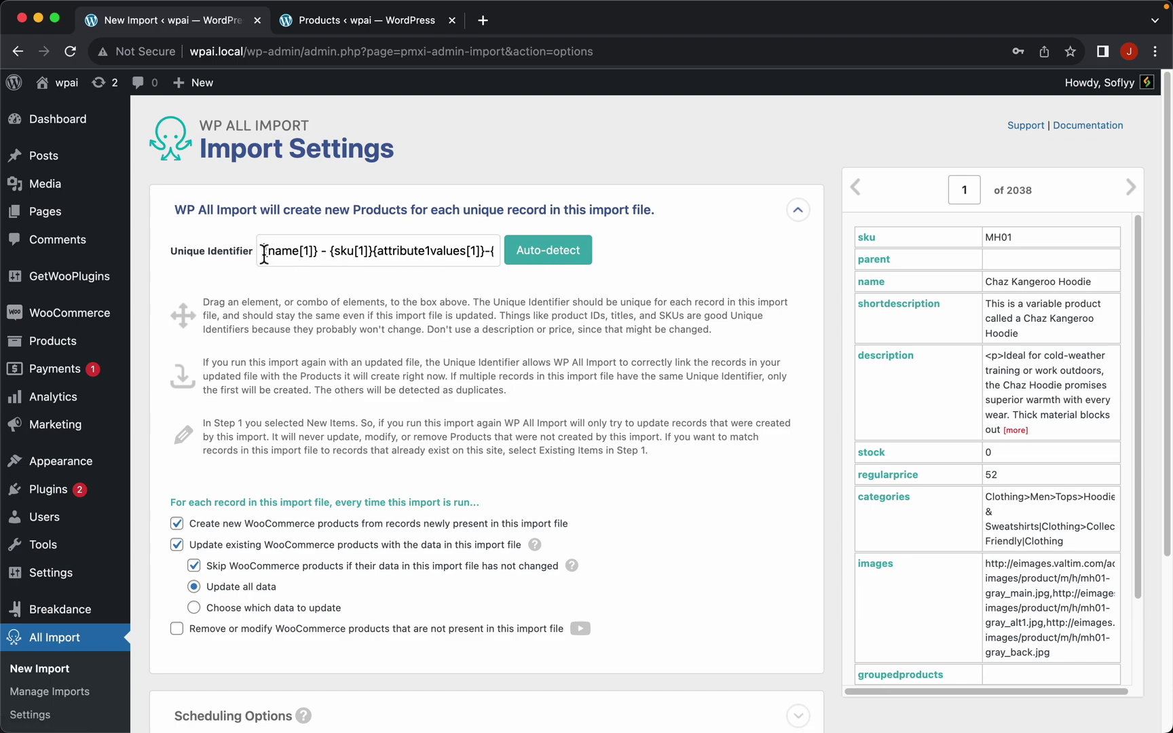
pyautogui.moveTo(265, 255); pyautogui.dragTo(319, 258)
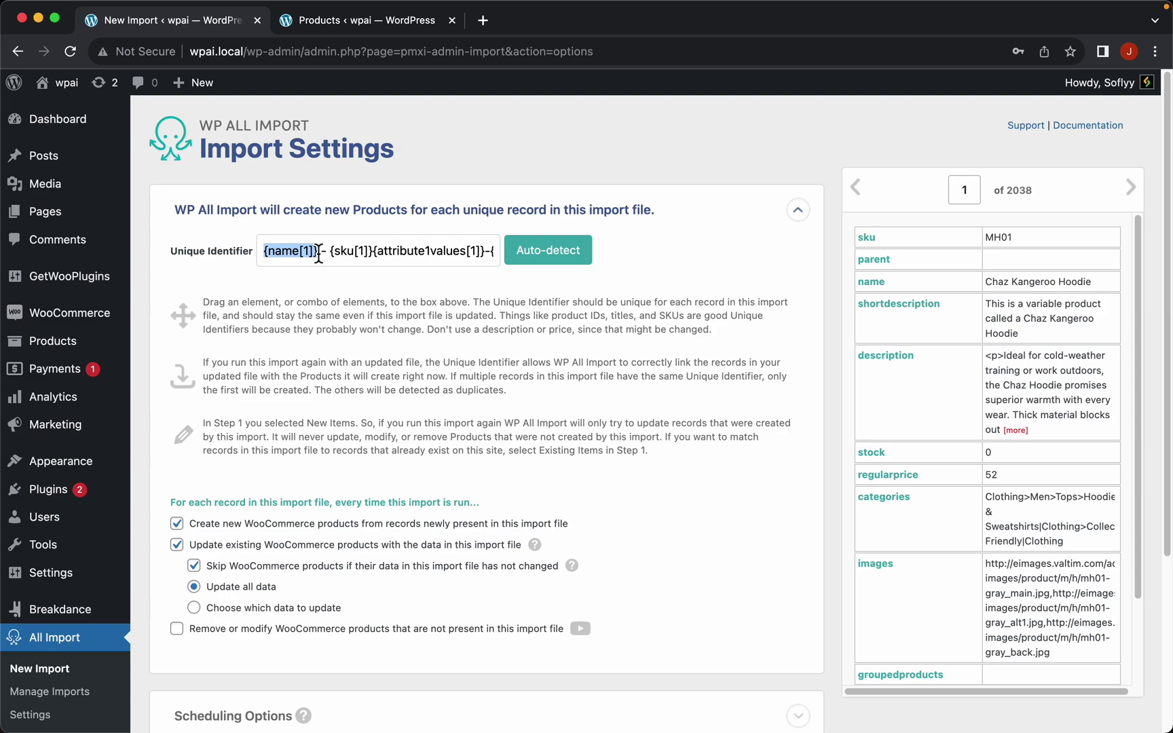
# Examine the attribute1values and attribute2values elements of the unique identifier and compare them with the data of record 1
pyautogui.moveTo(319, 257); pyautogui.dragTo(503, 253)
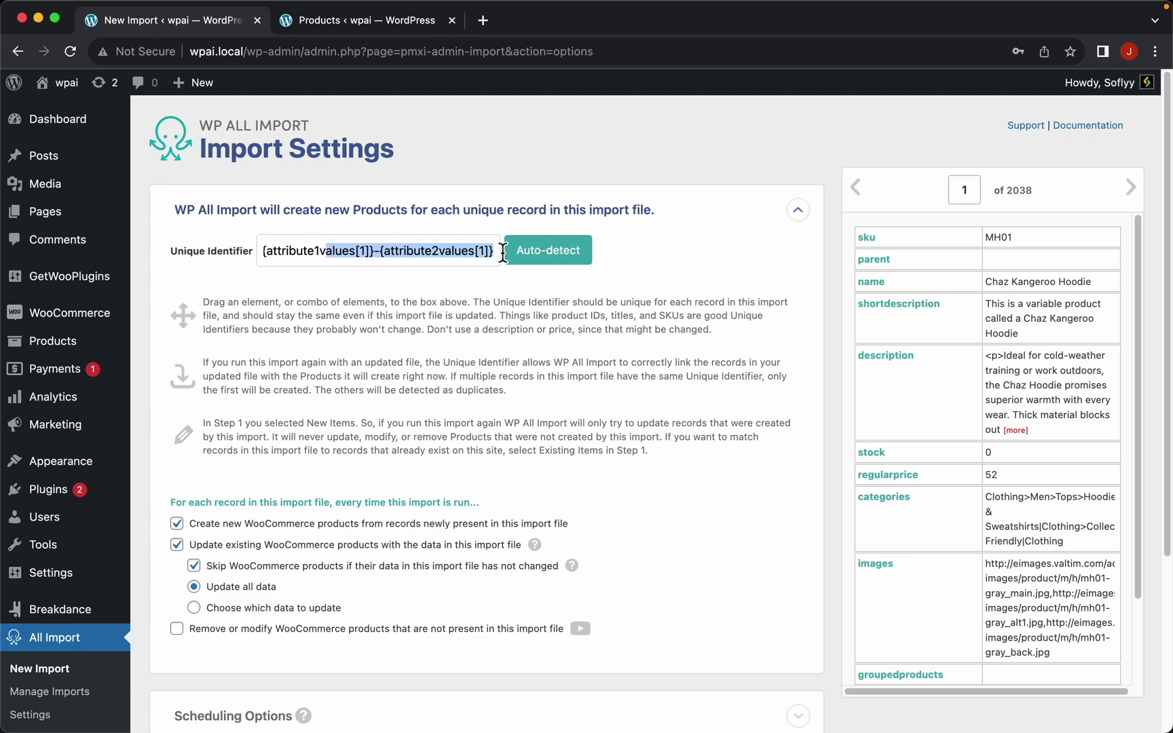
pyautogui.scroll(-3, 922, 577)
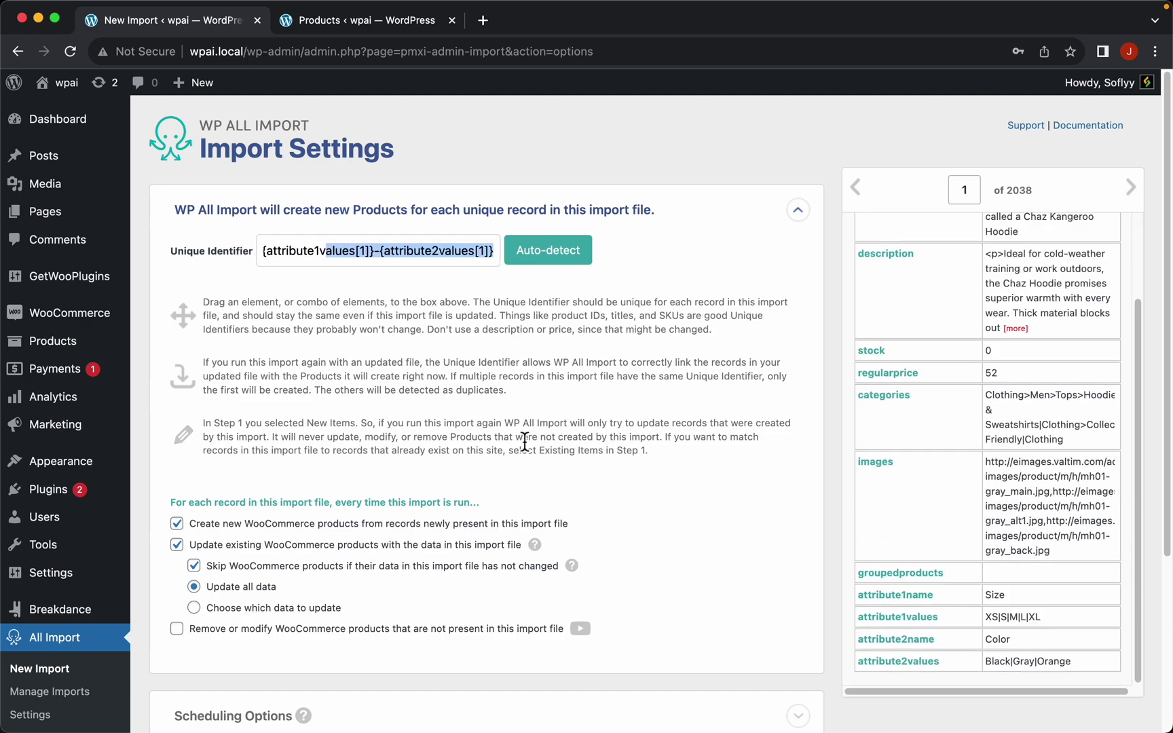
pyautogui.click(502, 336)
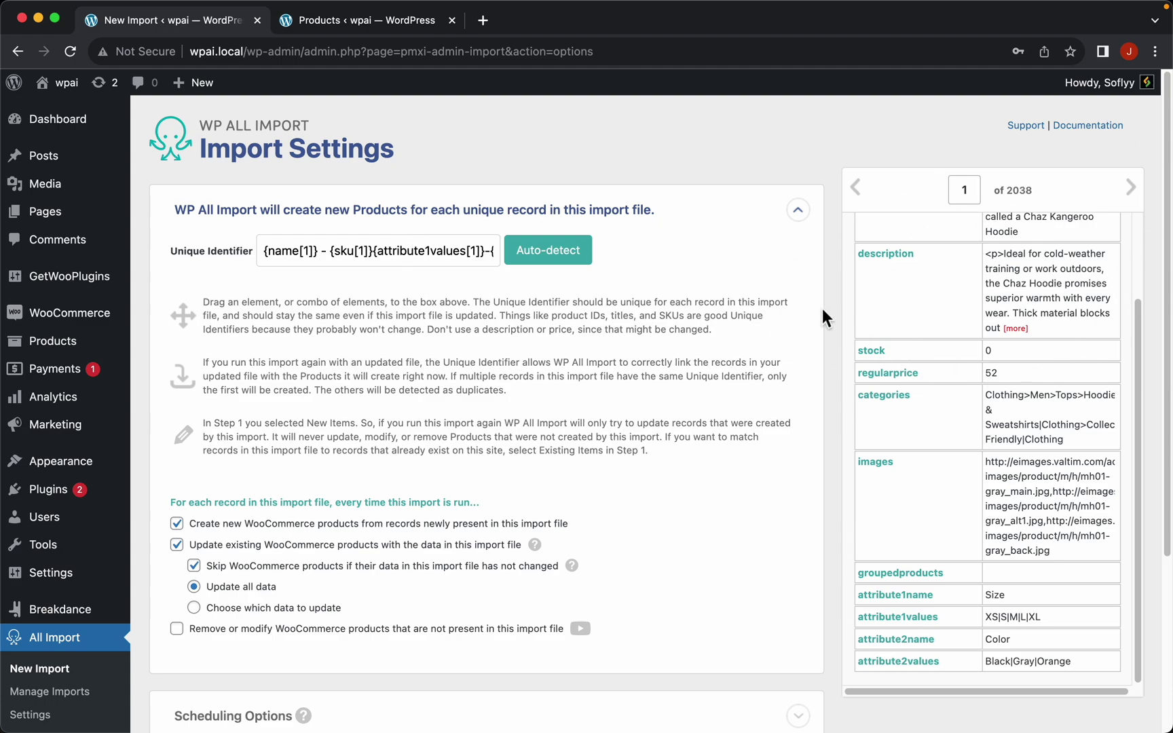
pyautogui.moveTo(265, 251); pyautogui.dragTo(480, 271)
pyautogui.click(476, 281)
# Keep the create and update options as set, continue to the import summary, and confirm and run the import
pyautogui.scroll(-5, 587, 509)
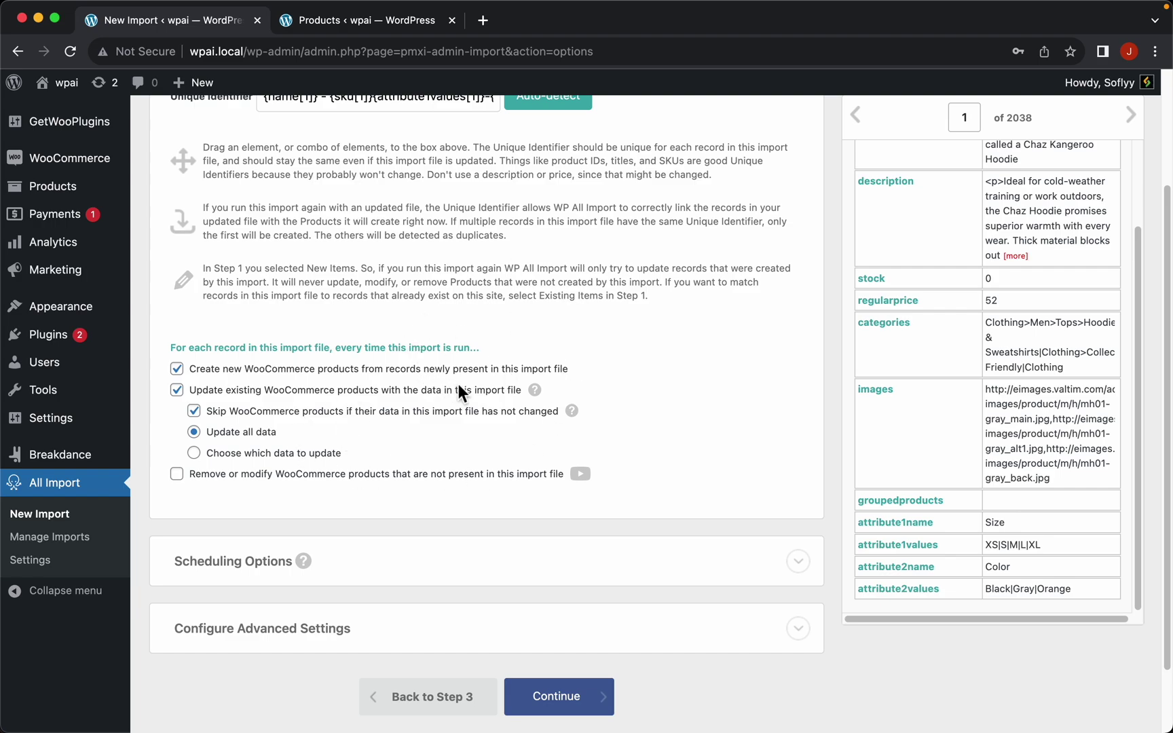
pyautogui.scroll(-3, 401, 440)
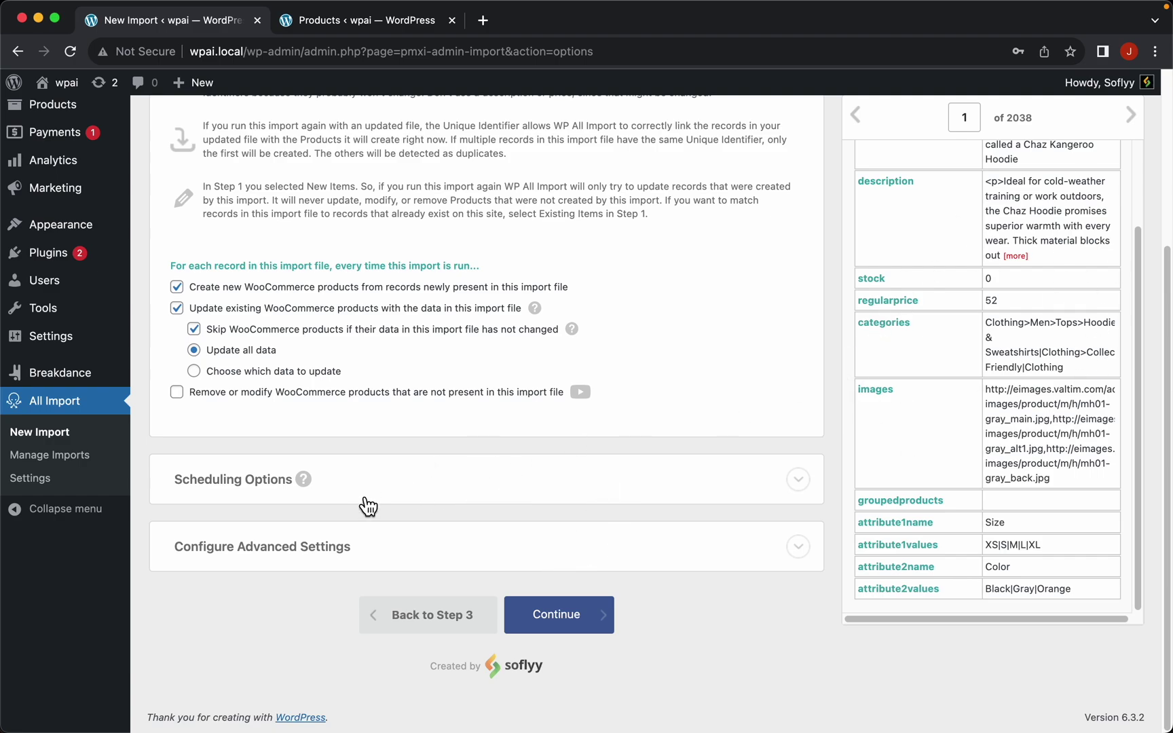
pyautogui.click(583, 621)
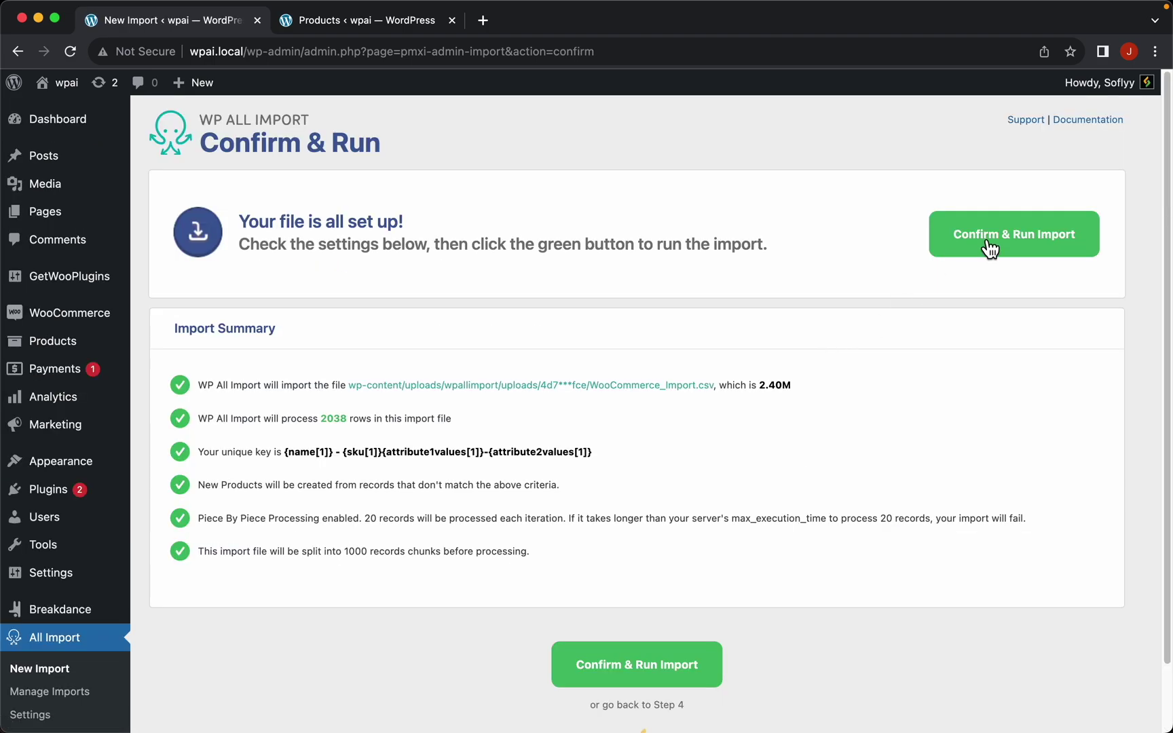
pyautogui.click(988, 246)
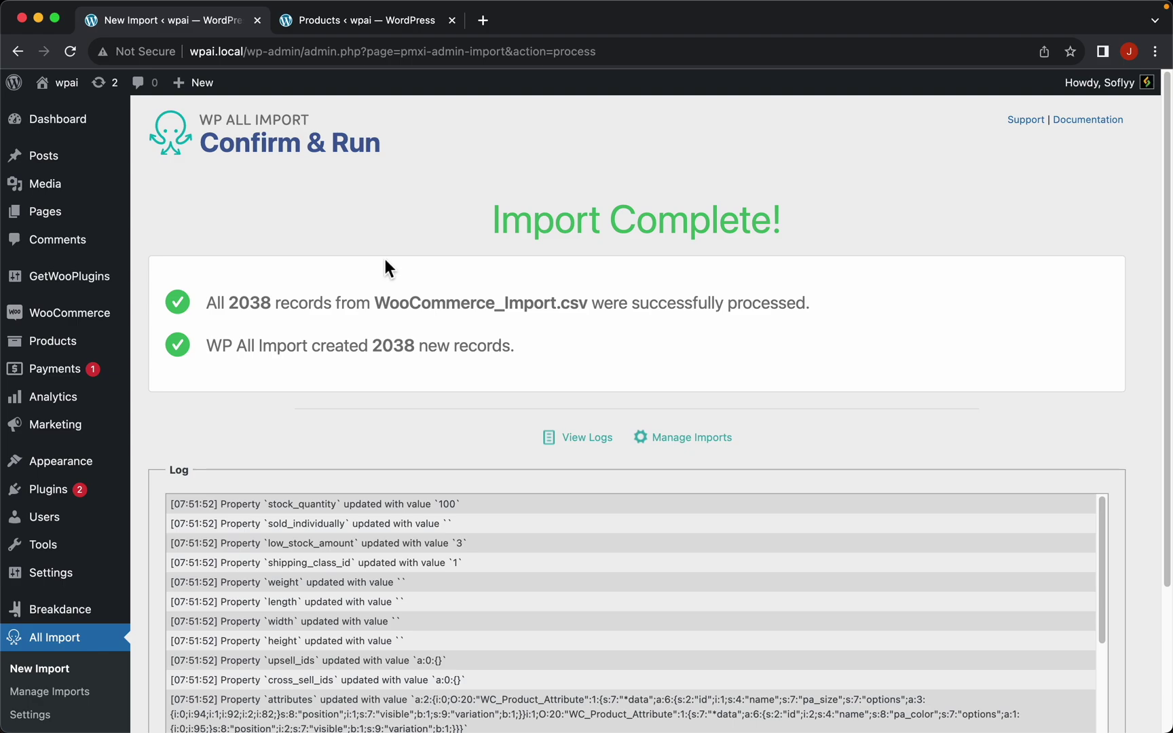
# Open the list of all products, view them on the storefront's shop page, and browse the imported items
pyautogui.moveTo(88, 348)
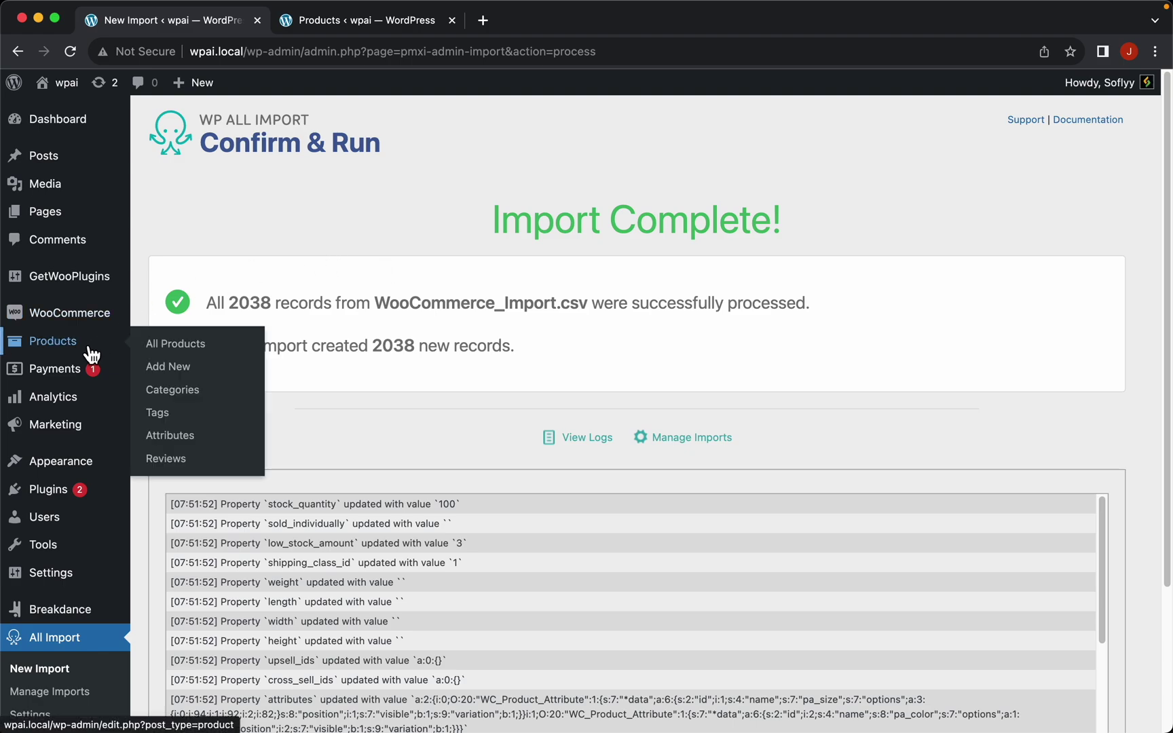
pyautogui.click(166, 345)
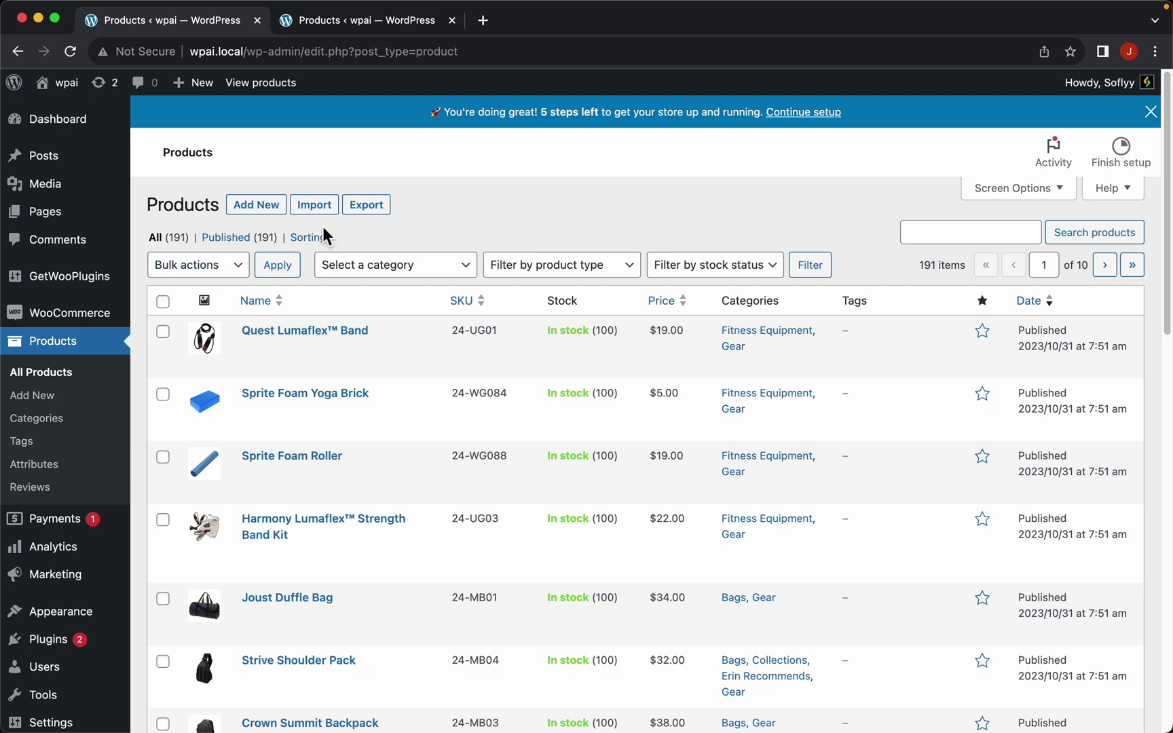
pyautogui.click(264, 87)
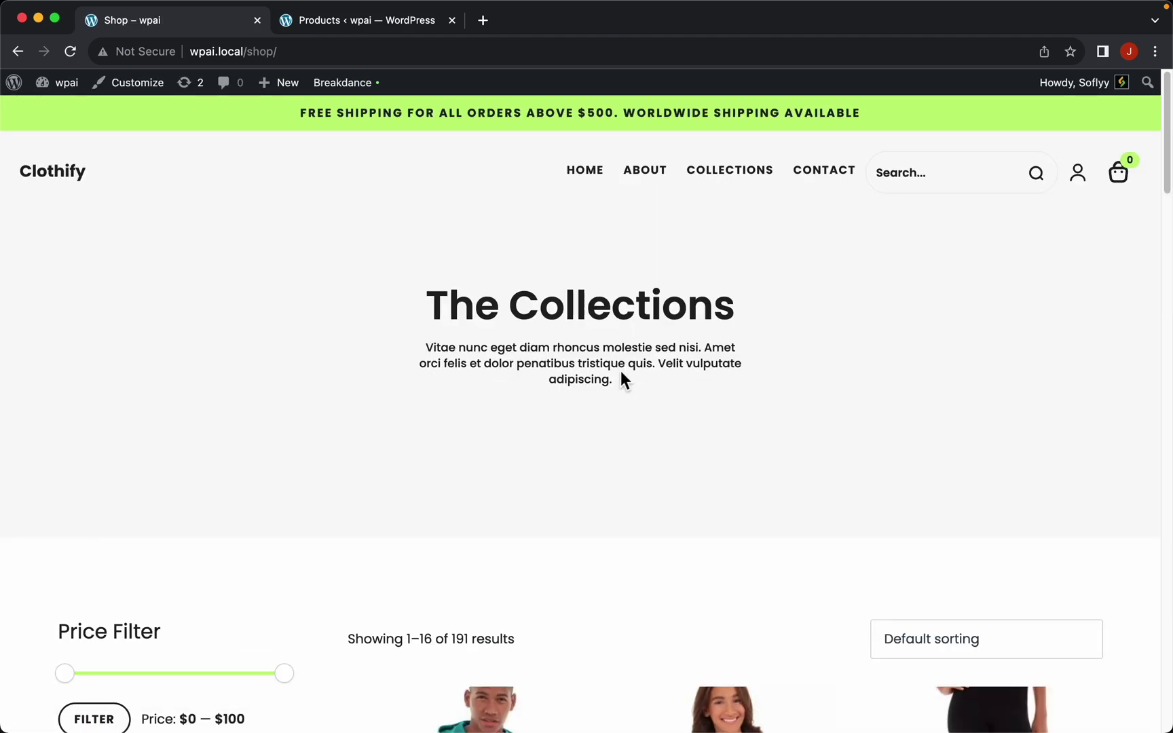
pyautogui.scroll(-7, 622, 375)
pyautogui.scroll(-15, 620, 372)
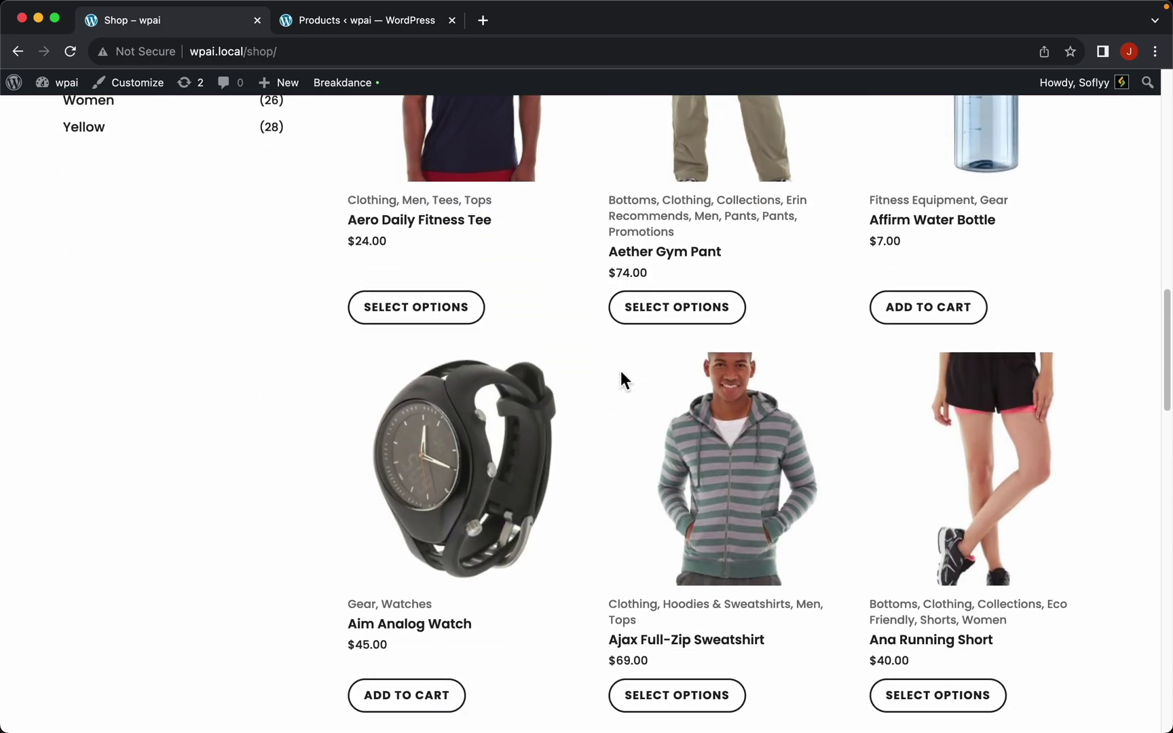
pyautogui.scroll(20, 621, 370)
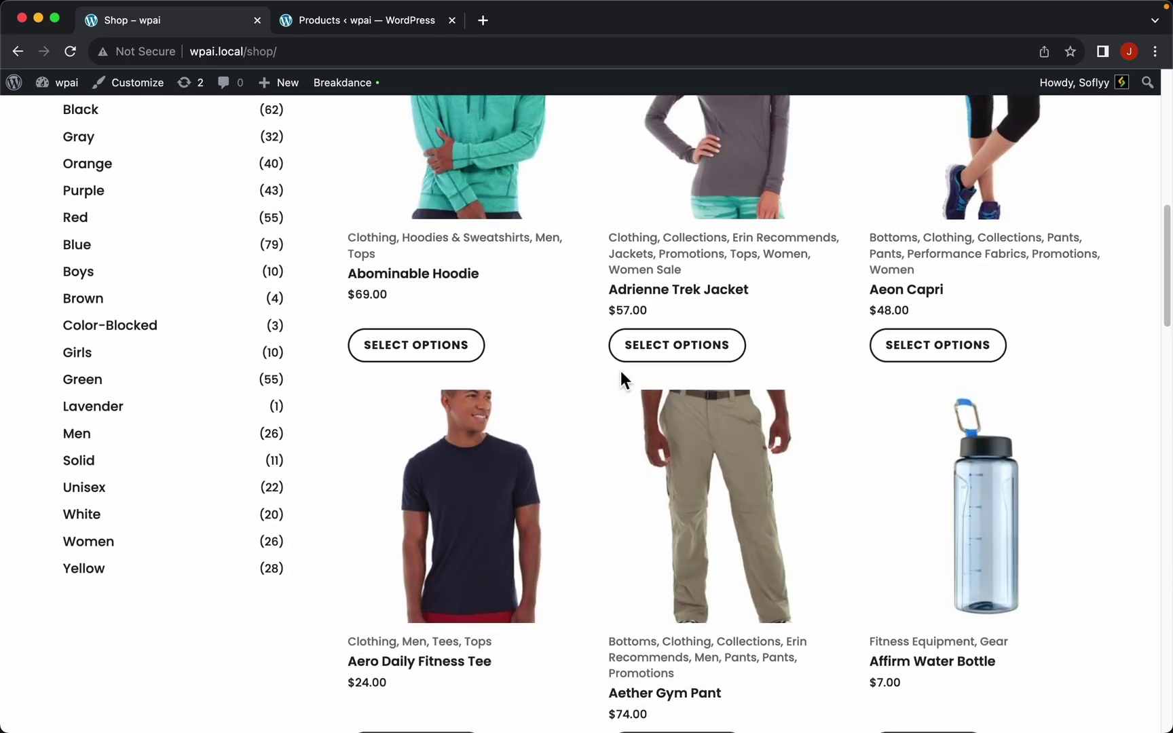
pyautogui.scroll(-5, 598, 326)
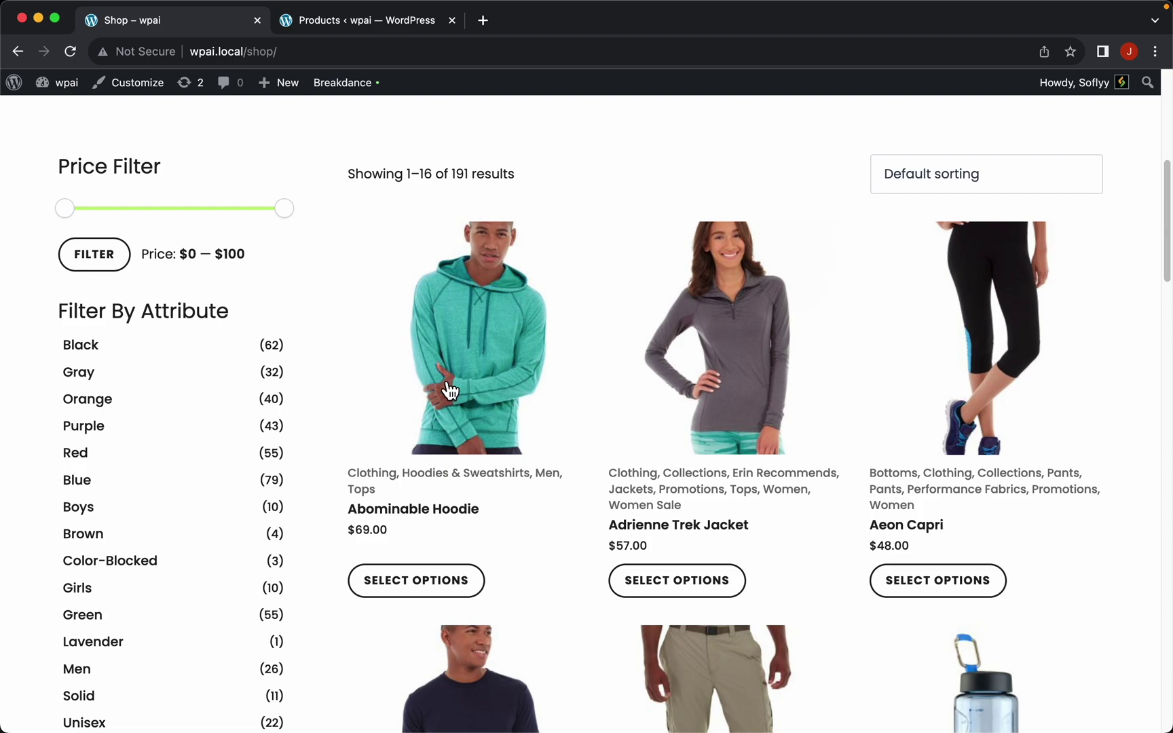
# Open the Abominable Hoodie product page and check its variations in size L with the colors Red, Blue and Green
pyautogui.click(476, 353)
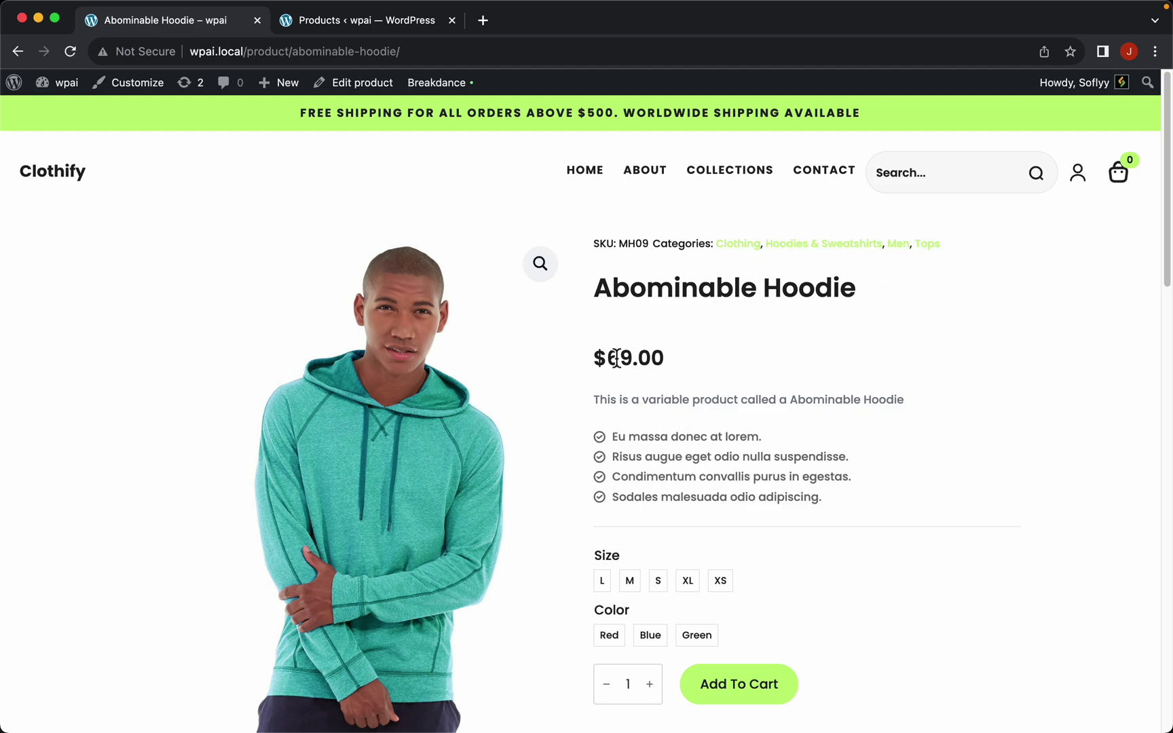
pyautogui.scroll(-3, 578, 509)
pyautogui.click(611, 401)
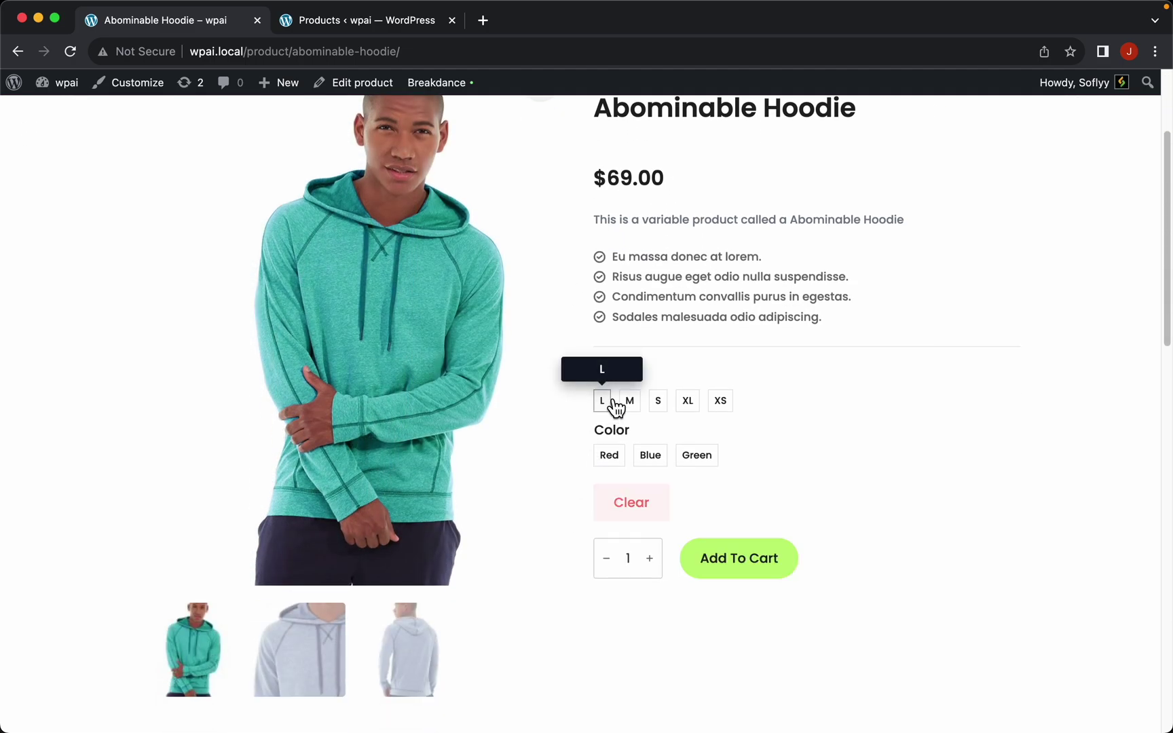
pyautogui.click(610, 458)
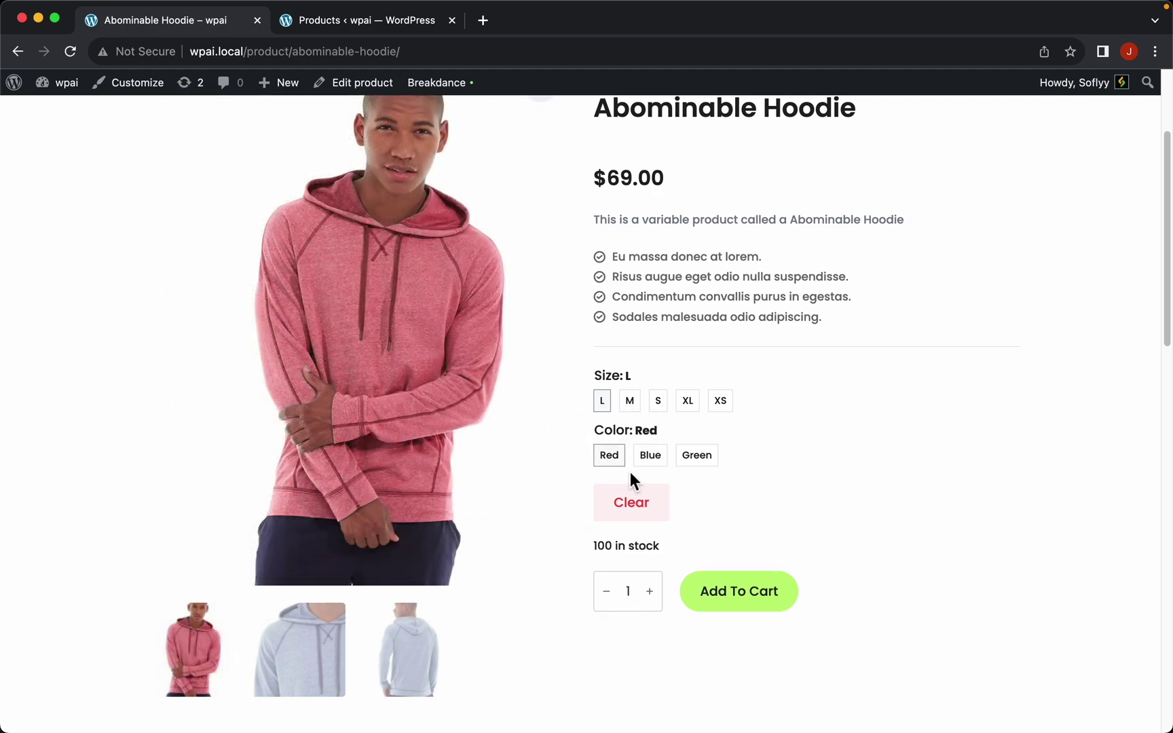
pyautogui.scroll(2, 333, 414)
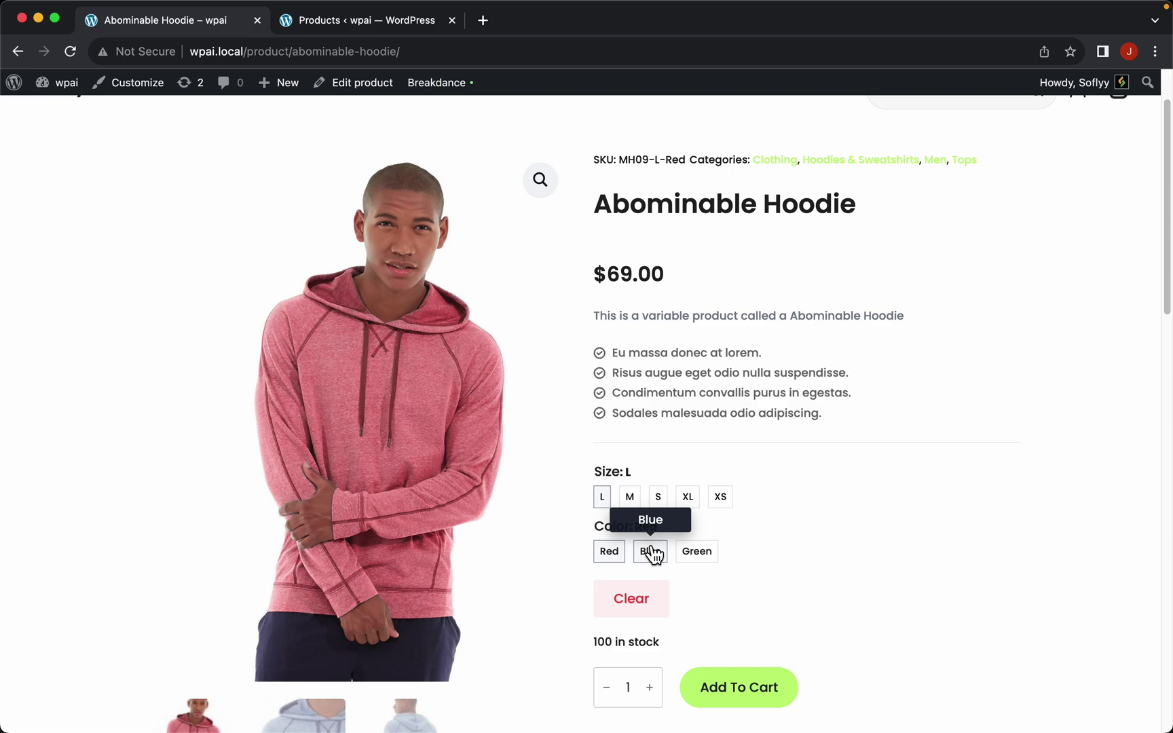
pyautogui.click(653, 556)
pyautogui.click(713, 555)
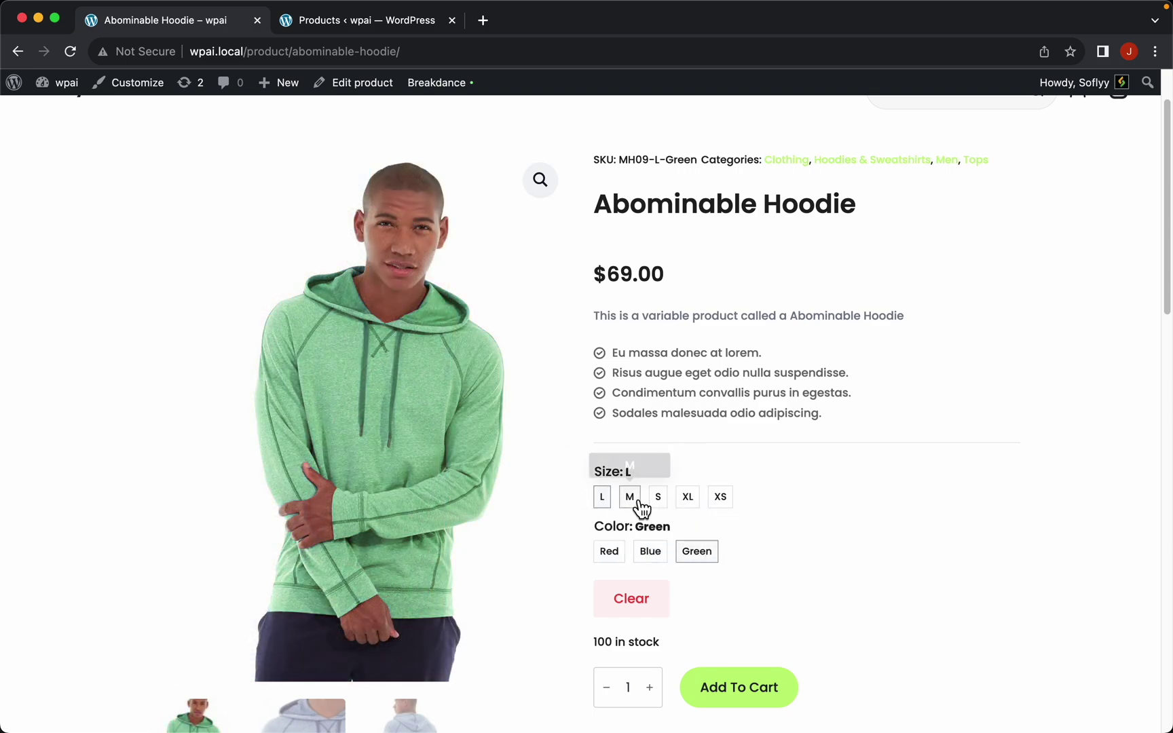
# Check the hoodie's additional information with its size and color attributes, and read its product description
pyautogui.scroll(-7, 642, 508)
pyautogui.click(350, 417)
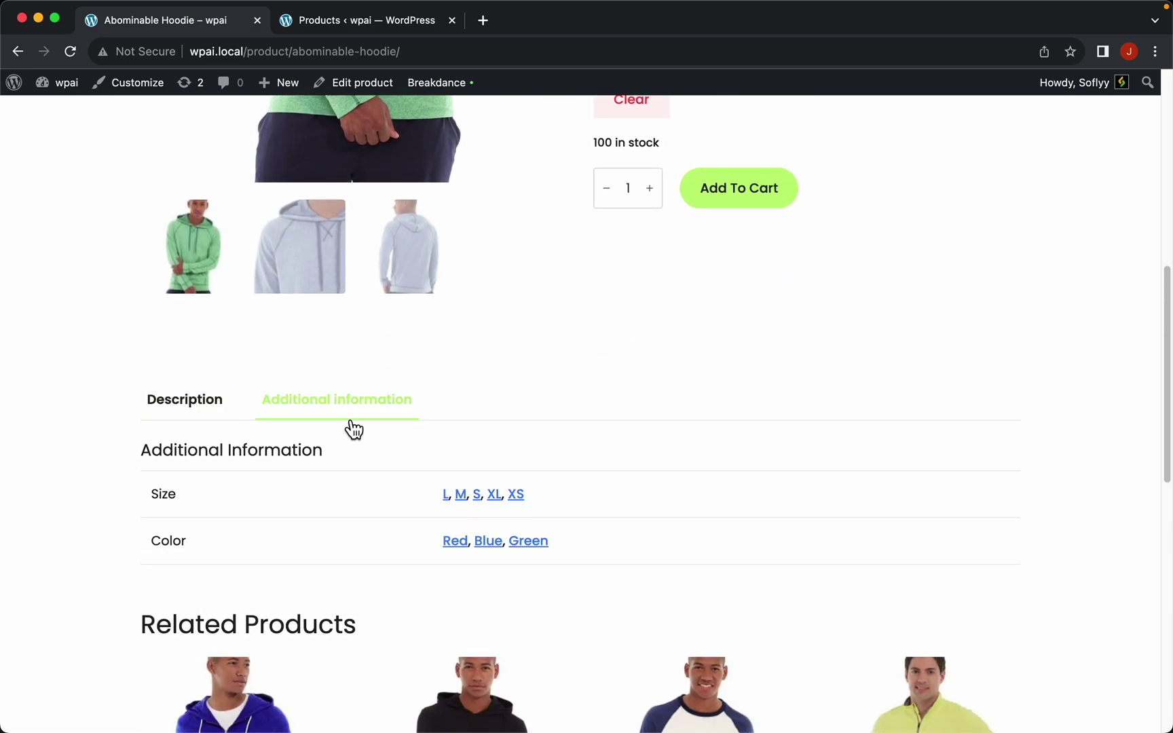
pyautogui.click(203, 413)
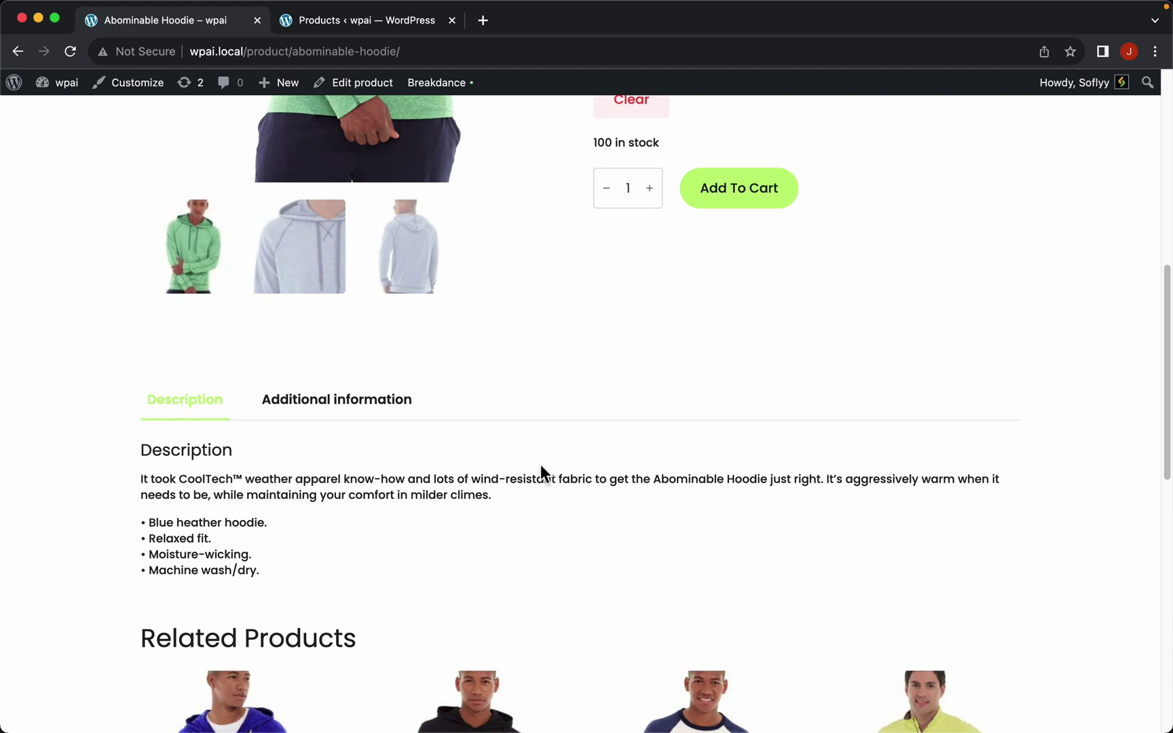
pyautogui.scroll(8, 715, 399)
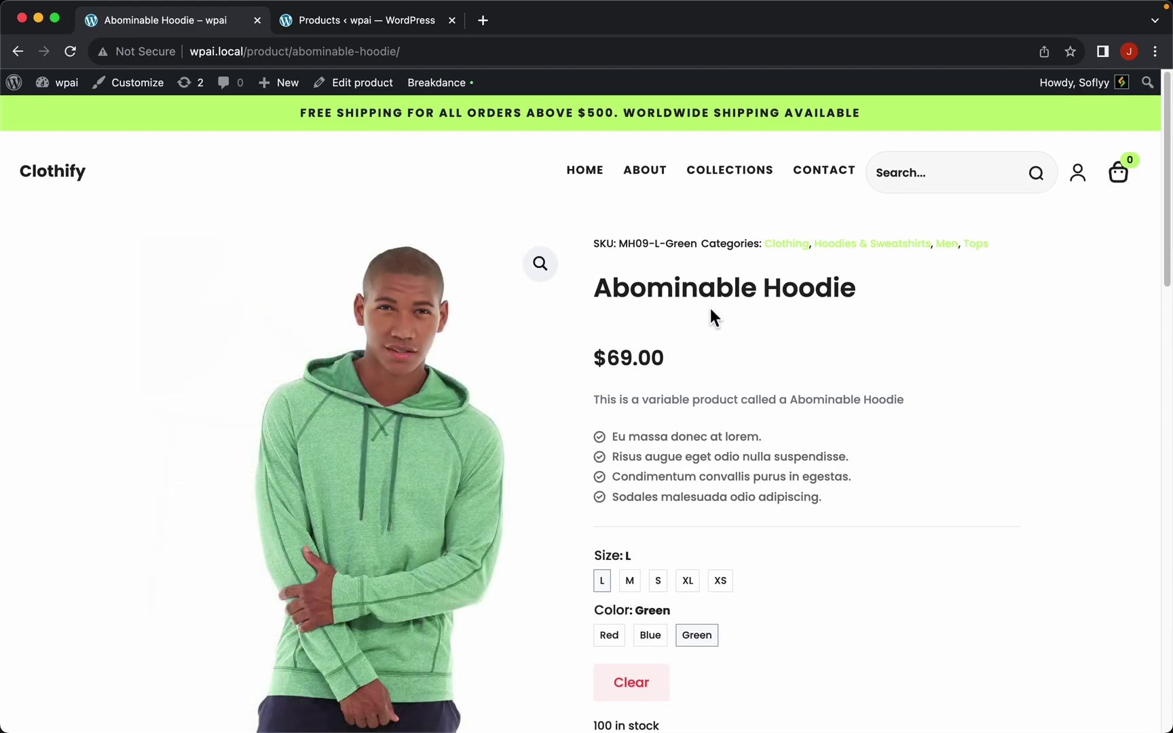
# Open the Abominable Hoodie in the product editor and display its list of variations
pyautogui.click(367, 90)
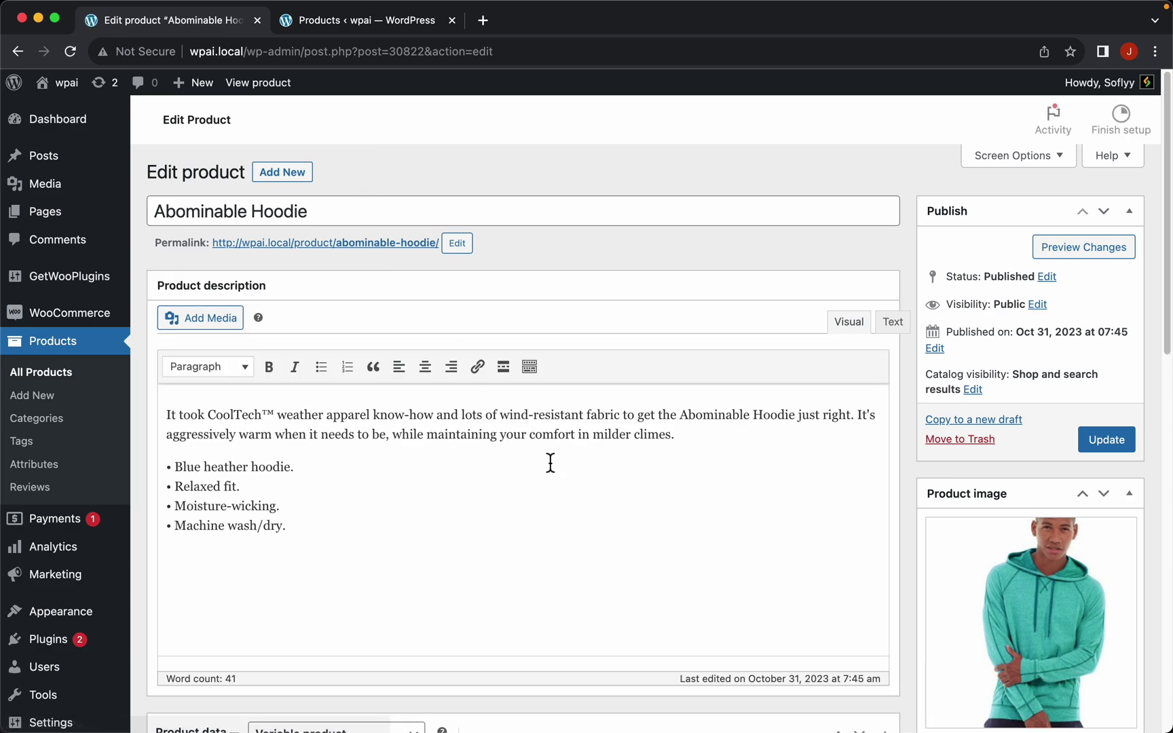
pyautogui.scroll(-5, 550, 587)
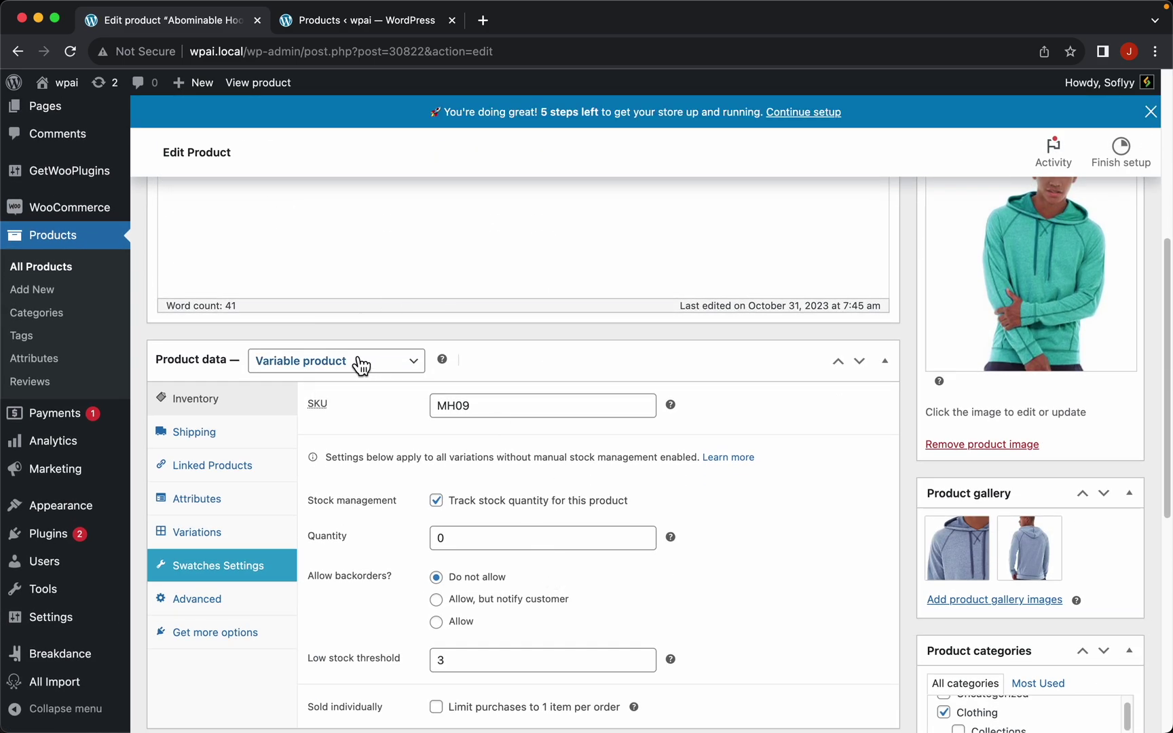
pyautogui.click(217, 536)
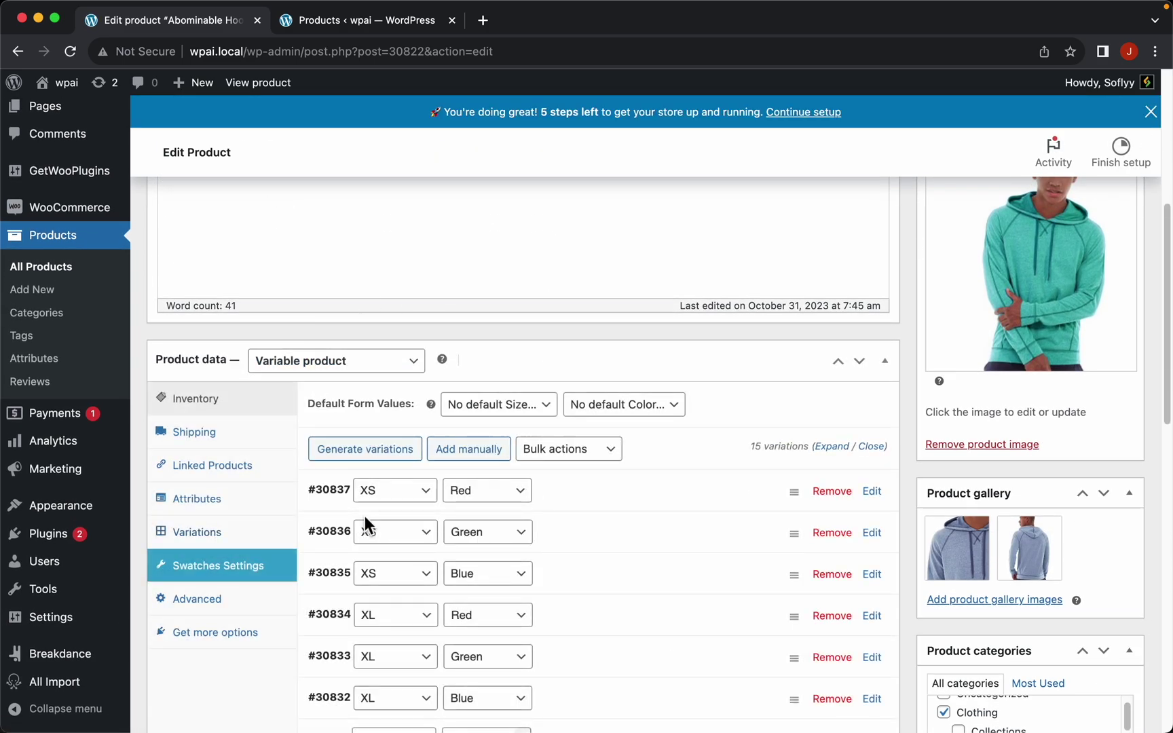
# Expand the S Red variation, examine its SKU, image, price, stock and shipping fields, and return to the hoodie's storefront page
pyautogui.scroll(-5, 689, 550)
pyautogui.click(602, 505)
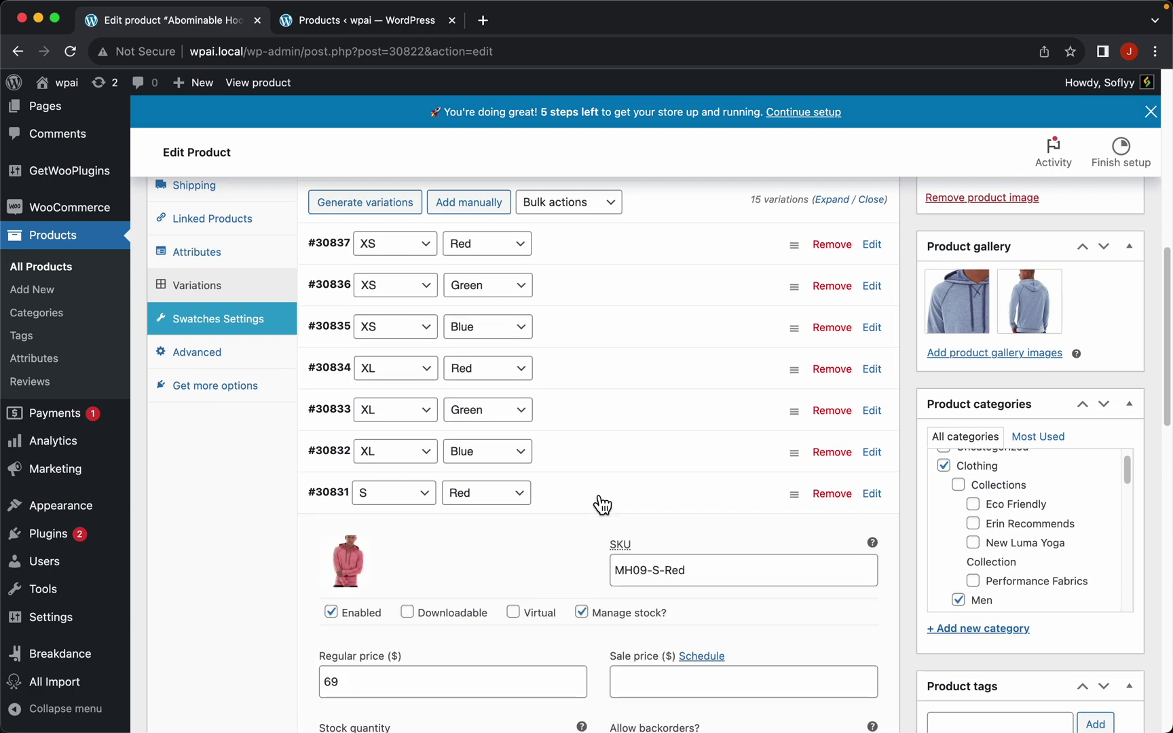
pyautogui.scroll(-5, 598, 499)
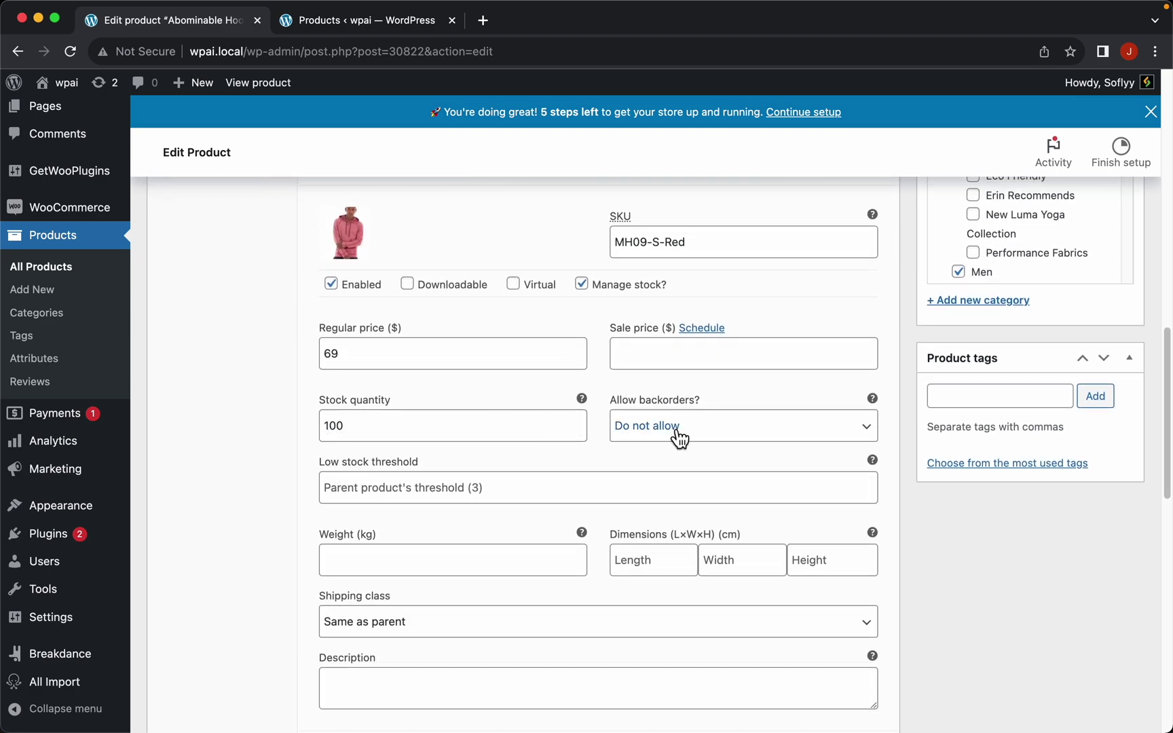
pyautogui.scroll(-2, 440, 567)
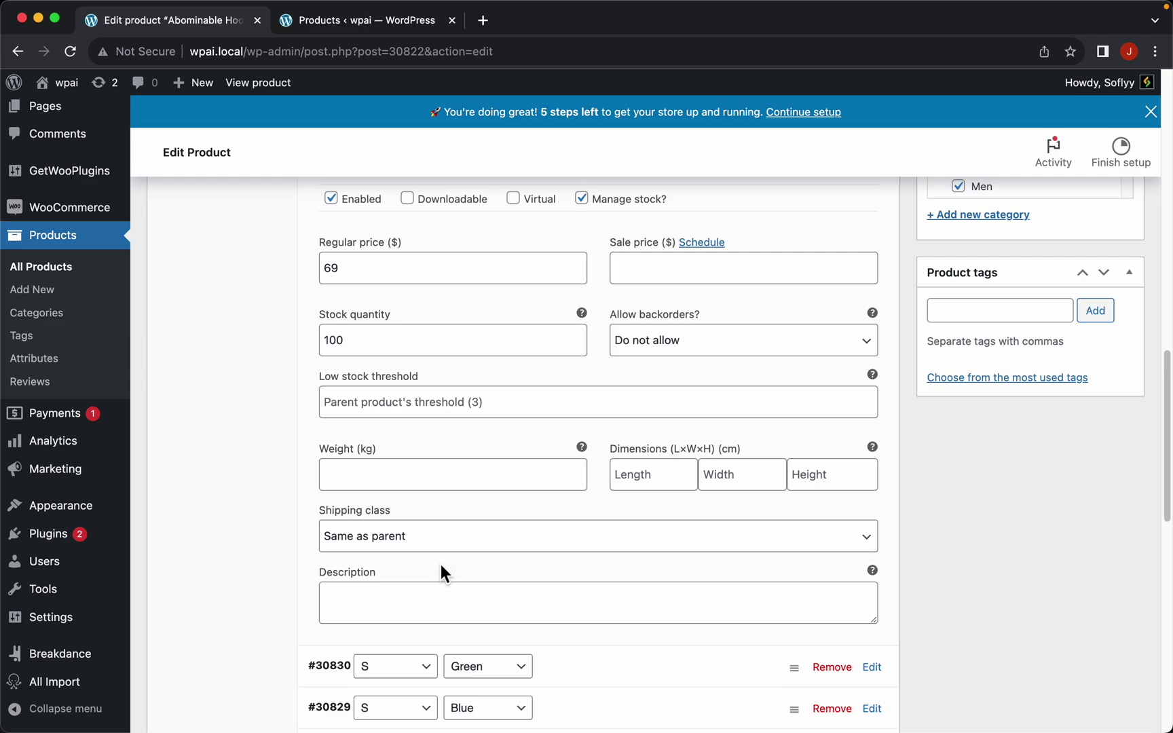
pyautogui.scroll(15, 440, 567)
pyautogui.scroll(1, 440, 567)
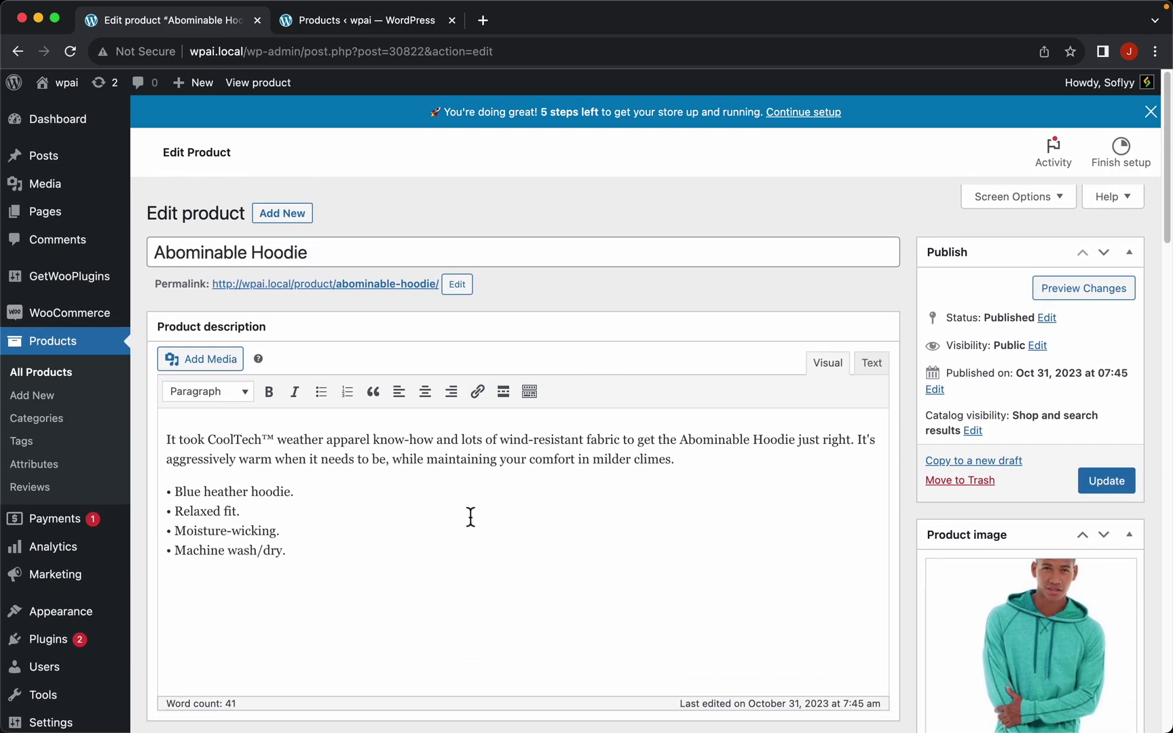
pyautogui.click(278, 84)
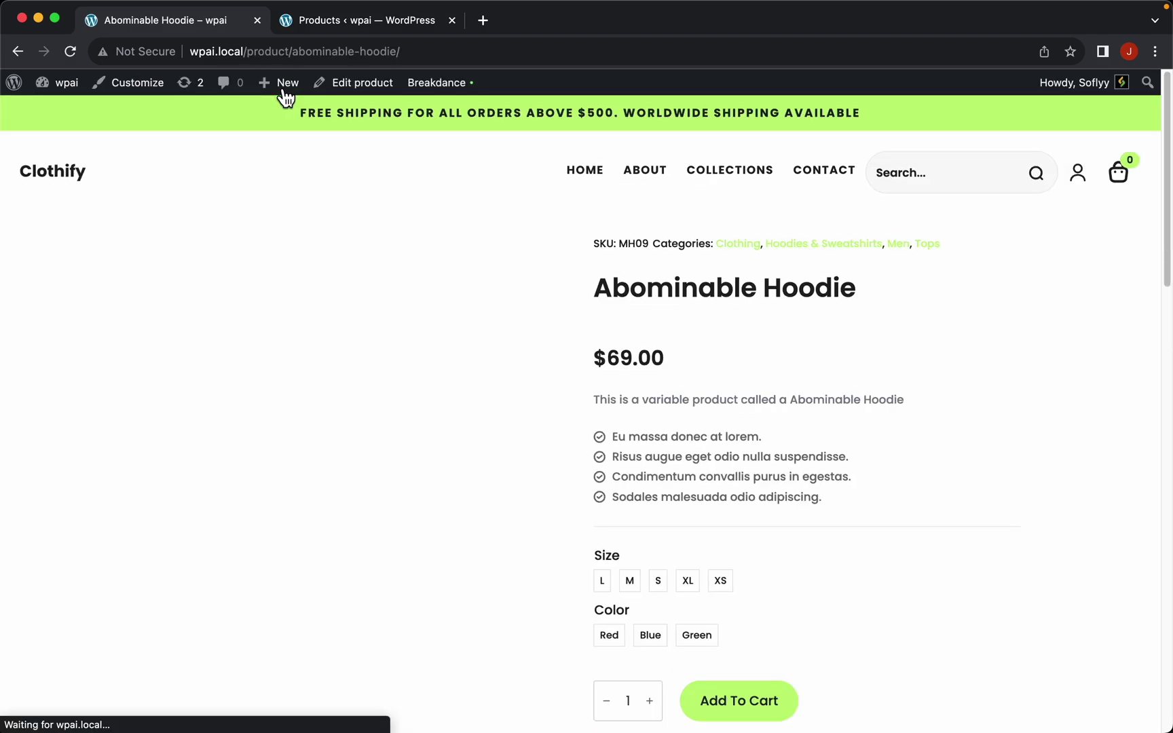